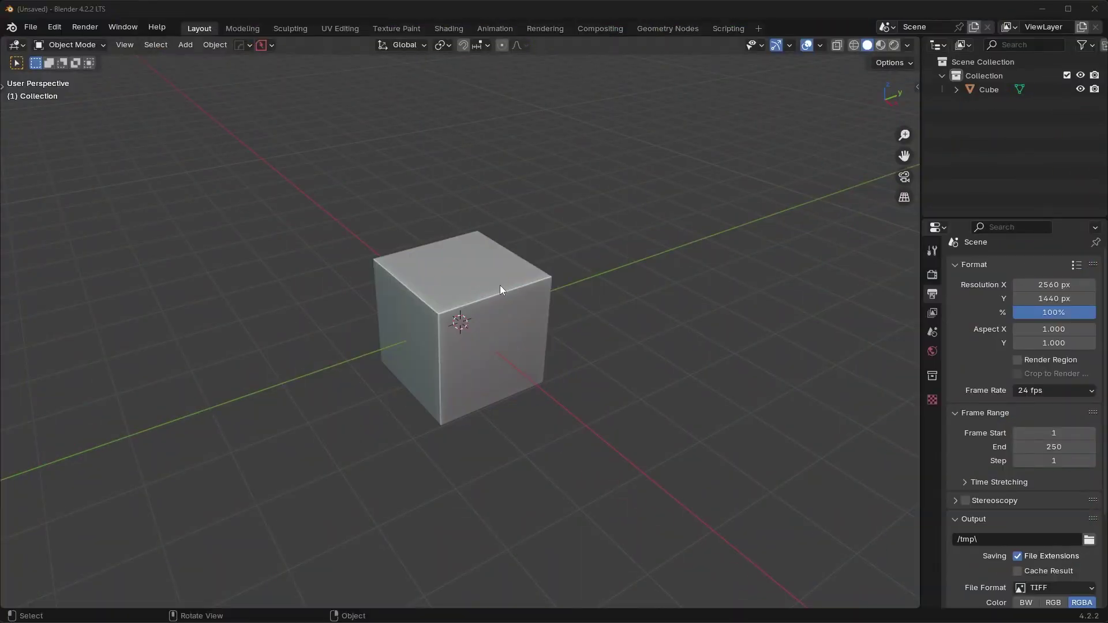
Bring up the MaterialWorks panel beside the viewport and browse its library of material previews
{"action": "middle_click_drag", "start_coordinate": [525, 261], "coordinate": [396, 328]}
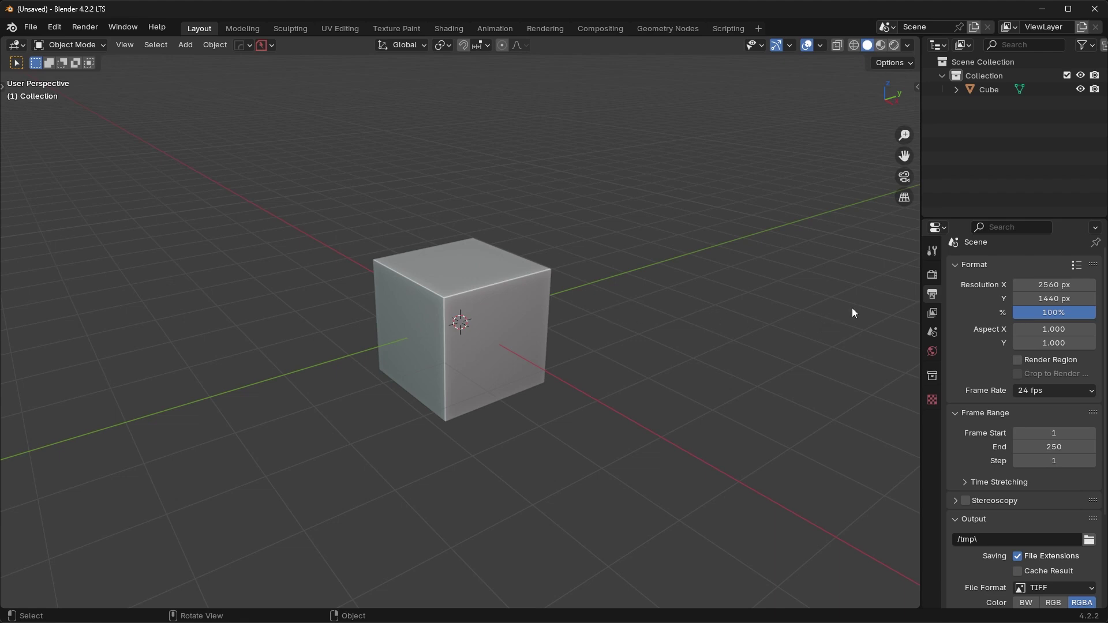
{"action": "key", "text": "n"}
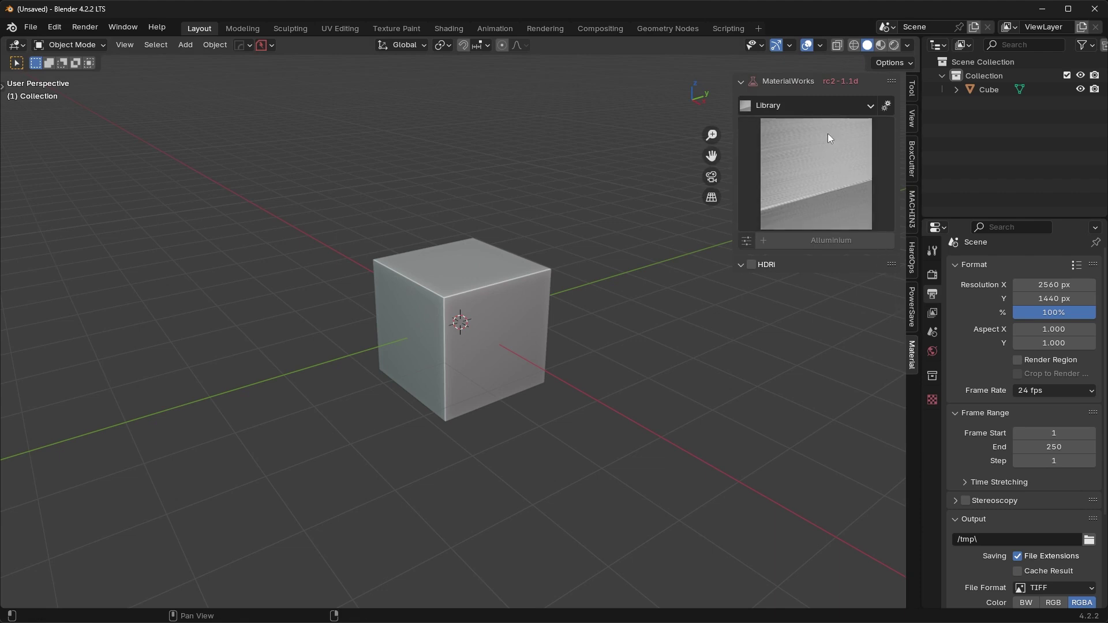
{"action": "left_click", "coordinate": [816, 163]}
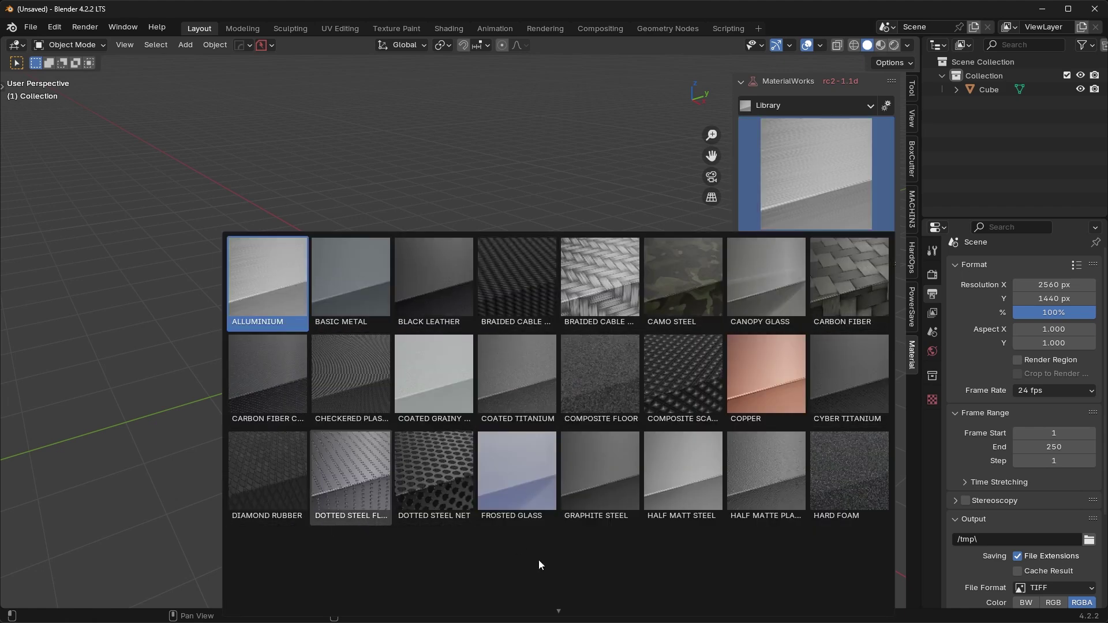
{"action": "mouse_move", "coordinate": [558, 611]}
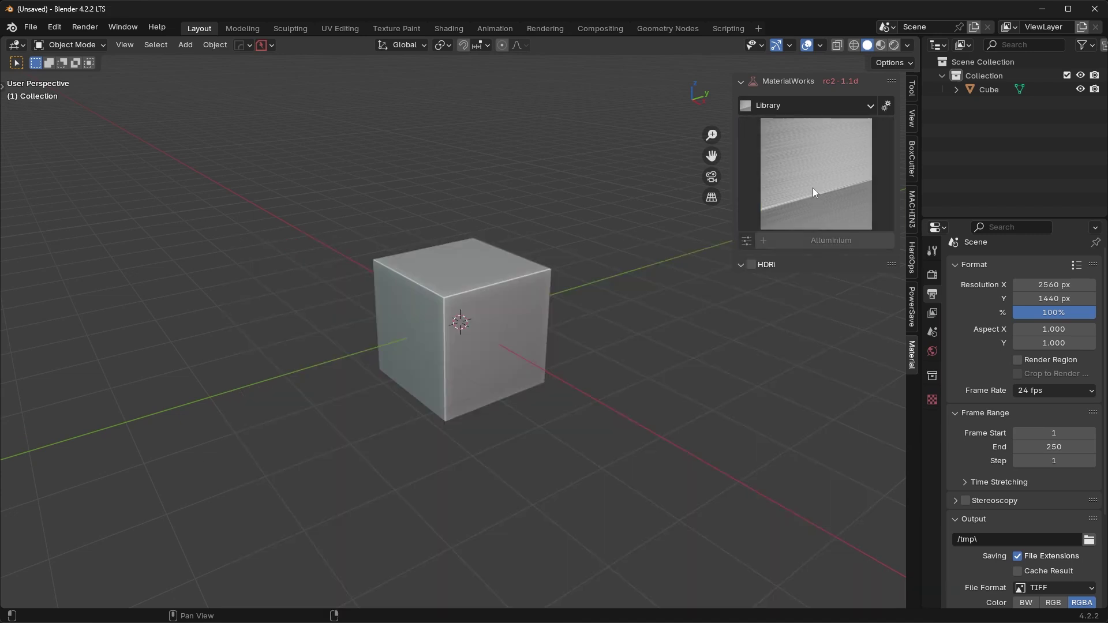
{"action": "left_click", "coordinate": [812, 188]}
{"action": "left_click", "coordinate": [815, 188]}
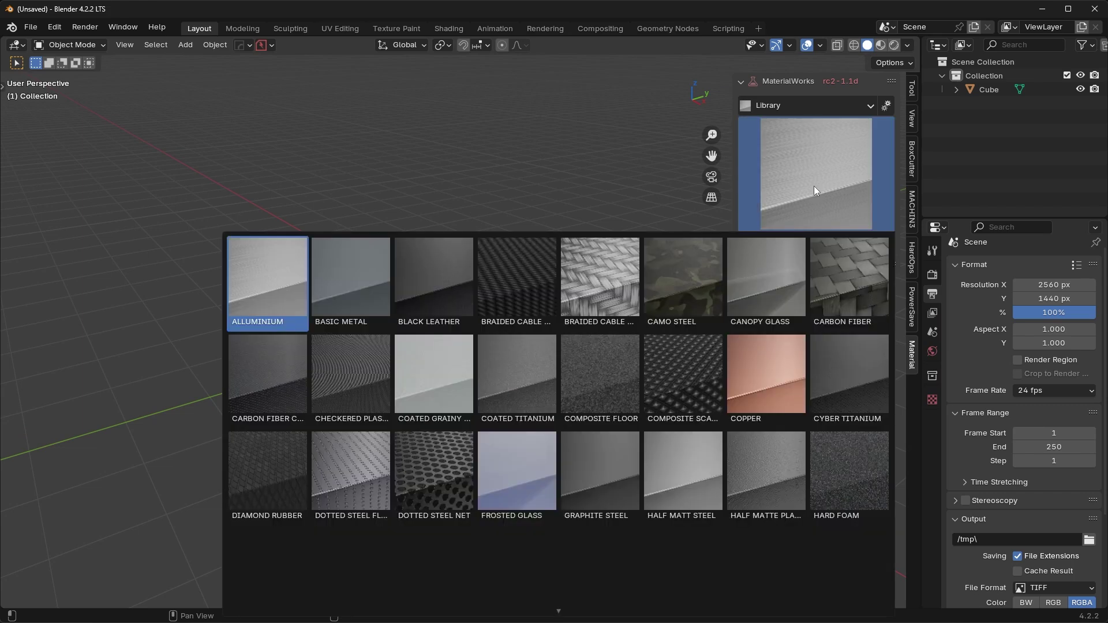
{"action": "left_click", "coordinate": [814, 186]}
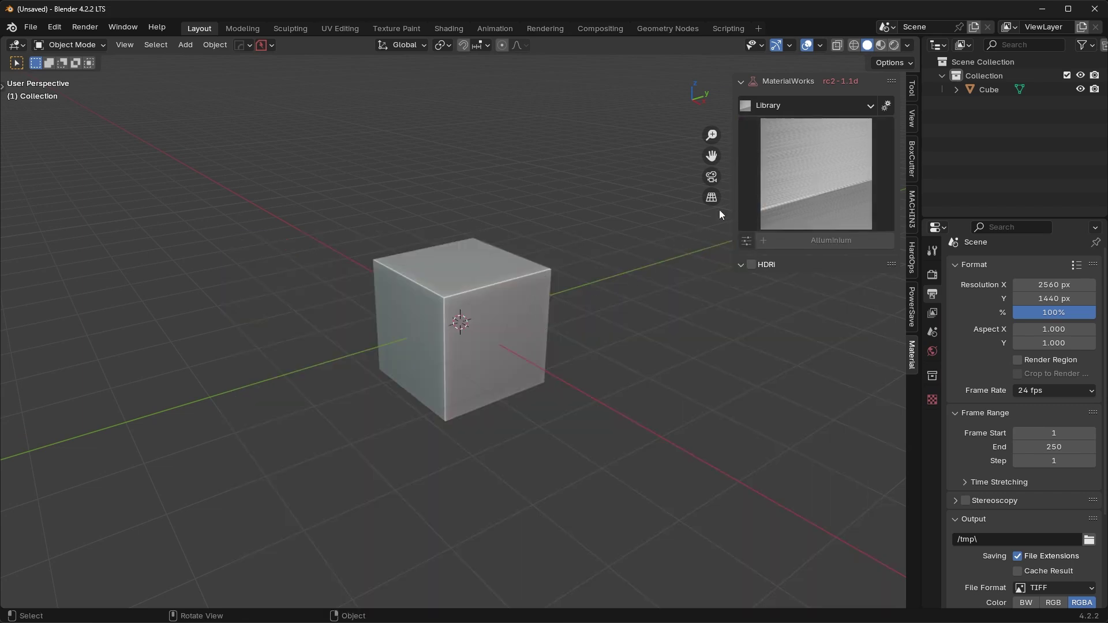
Switch the viewport to rendered shading and enable the MaterialWorks HDRI lighting
{"action": "left_click", "coordinate": [932, 274]}
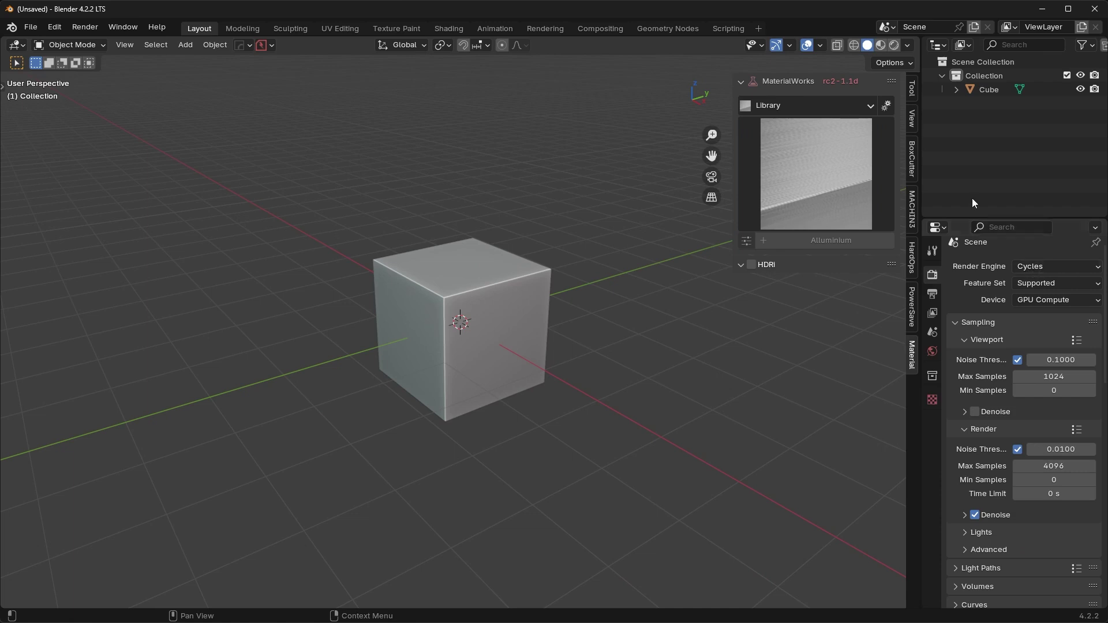
{"action": "left_click", "coordinate": [893, 45]}
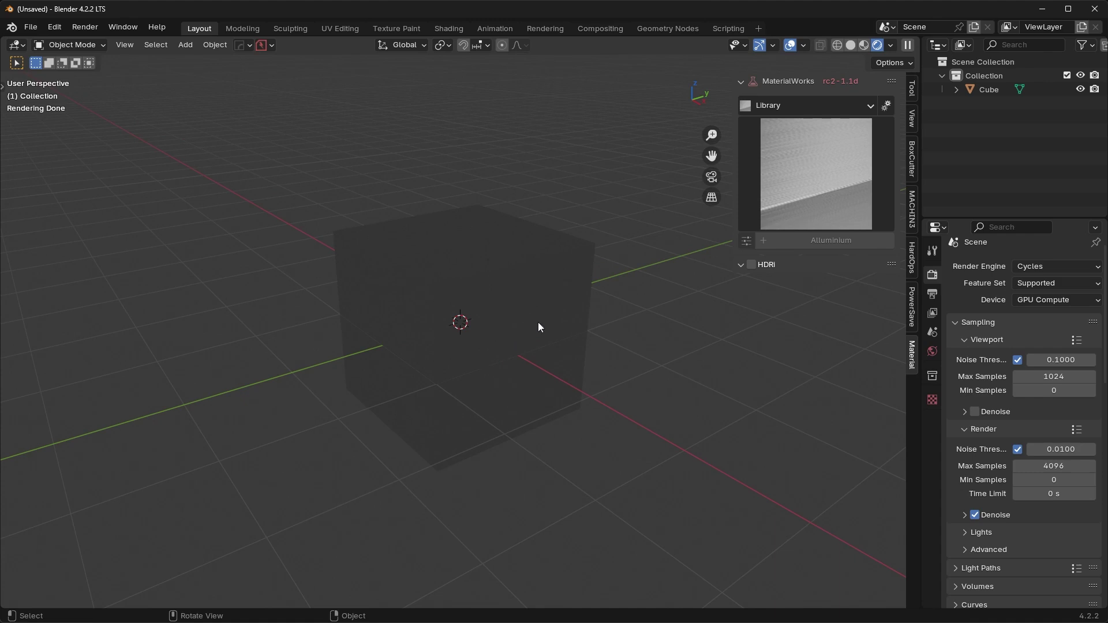
{"action": "left_click", "coordinate": [752, 264]}
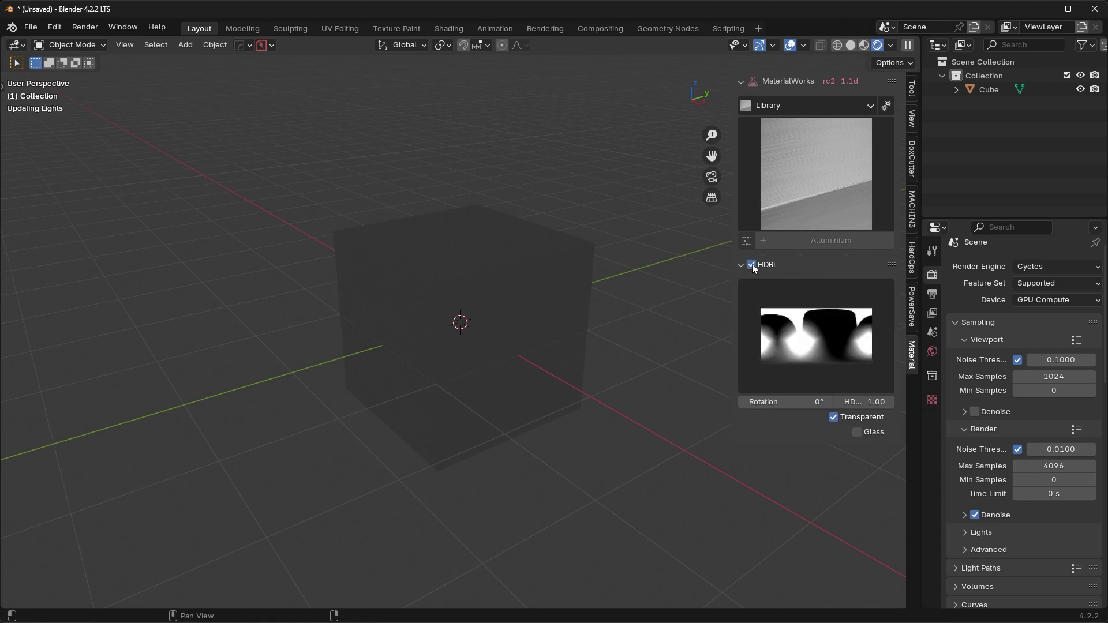
{"action": "left_click", "coordinate": [798, 334]}
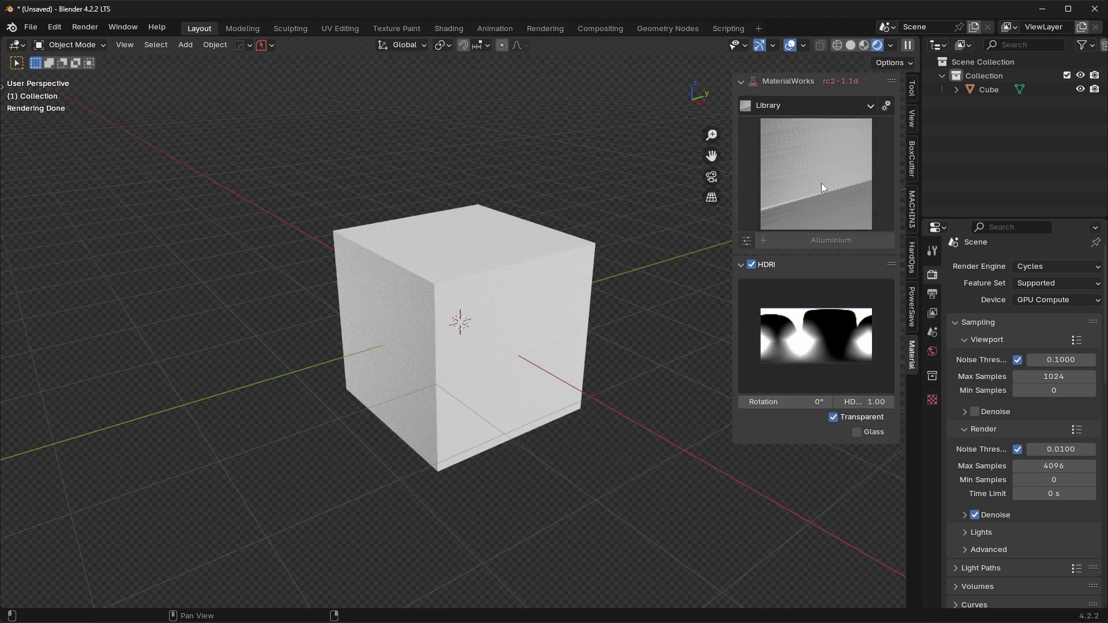
Select the cube and apply the Alluminium material from the MaterialWorks library
{"action": "left_click", "coordinate": [449, 245]}
{"action": "left_click", "coordinate": [808, 173]}
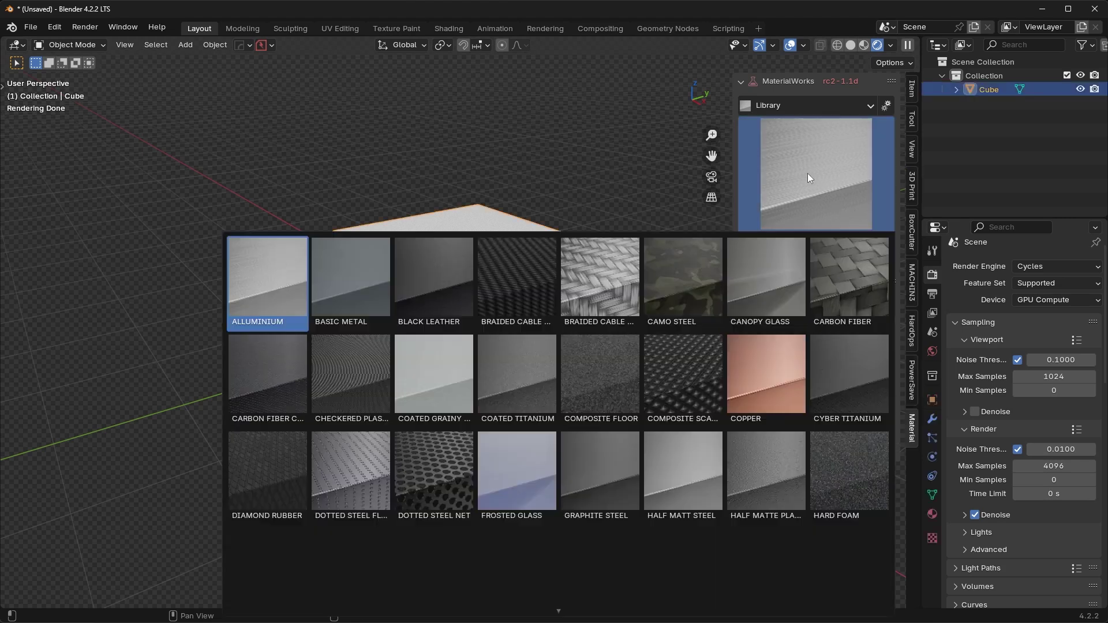
{"action": "left_click", "coordinate": [267, 280]}
{"action": "scroll", "coordinate": [496, 280], "scroll_direction": "up", "scroll_amount": 5}
{"action": "middle_click_drag", "start_coordinate": [497, 280], "coordinate": [465, 284]}
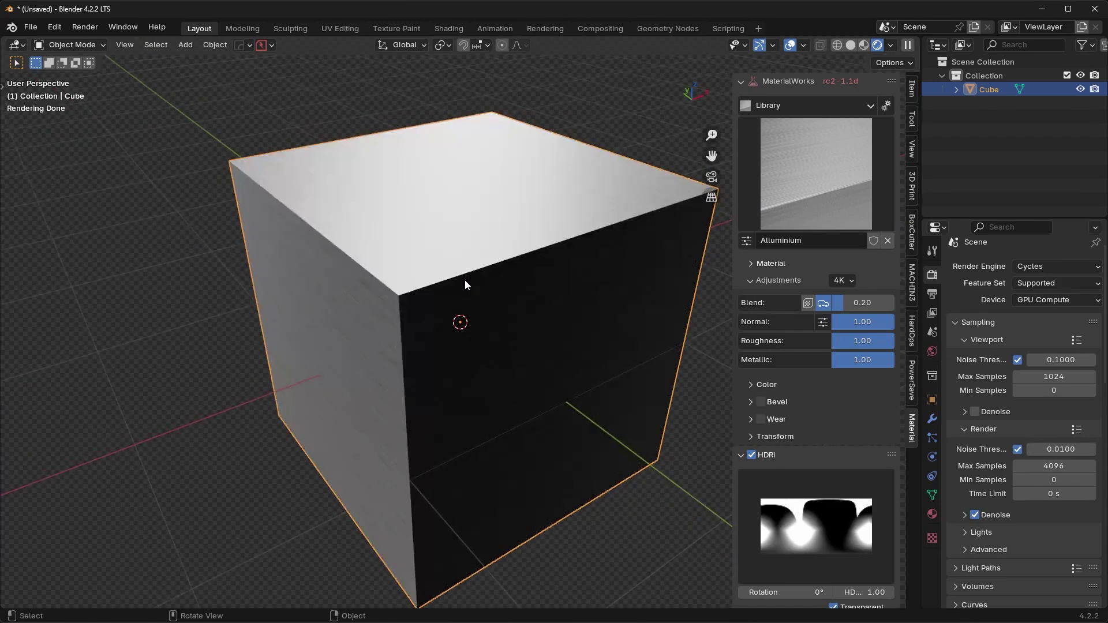
{"action": "scroll", "coordinate": [465, 280], "scroll_direction": "down", "scroll_amount": 1}
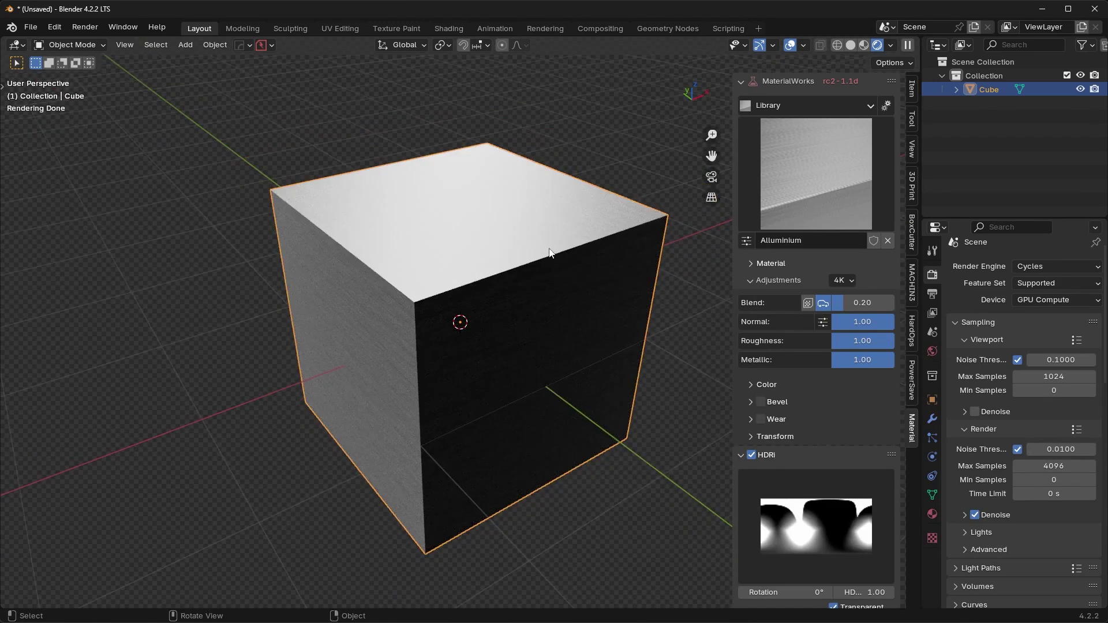
Try a HardOps bevel on the cube with 3 segments, width 0.0100 and a 30° angle limit, and undo it
{"action": "left_click", "coordinate": [932, 419]}
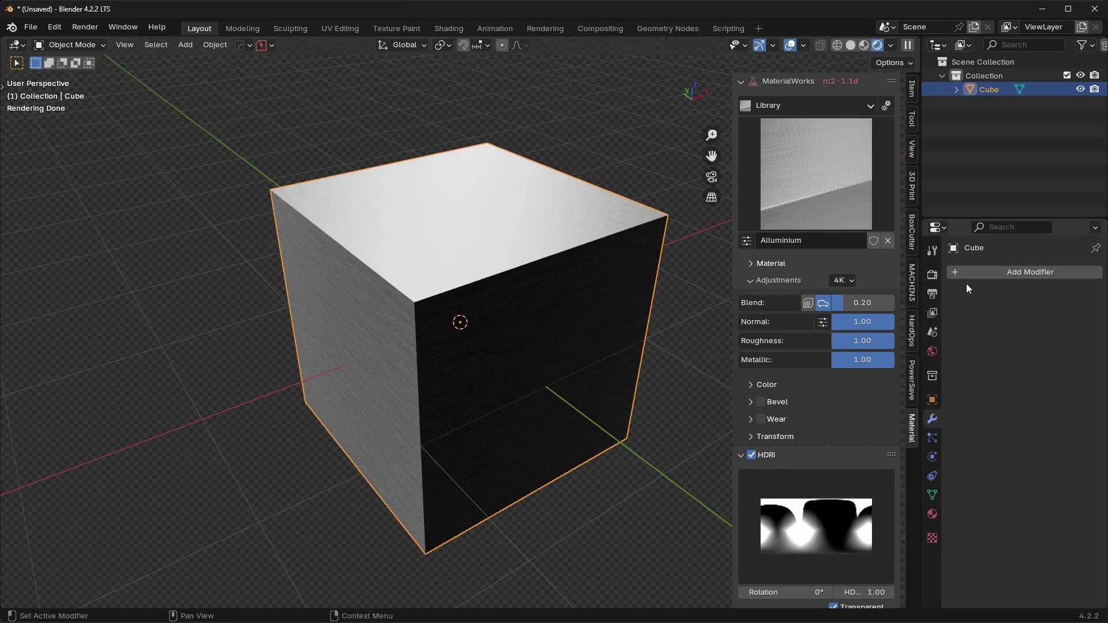
{"action": "left_click", "coordinate": [931, 275]}
{"action": "key", "text": "q"}
{"action": "left_click", "coordinate": [470, 282]}
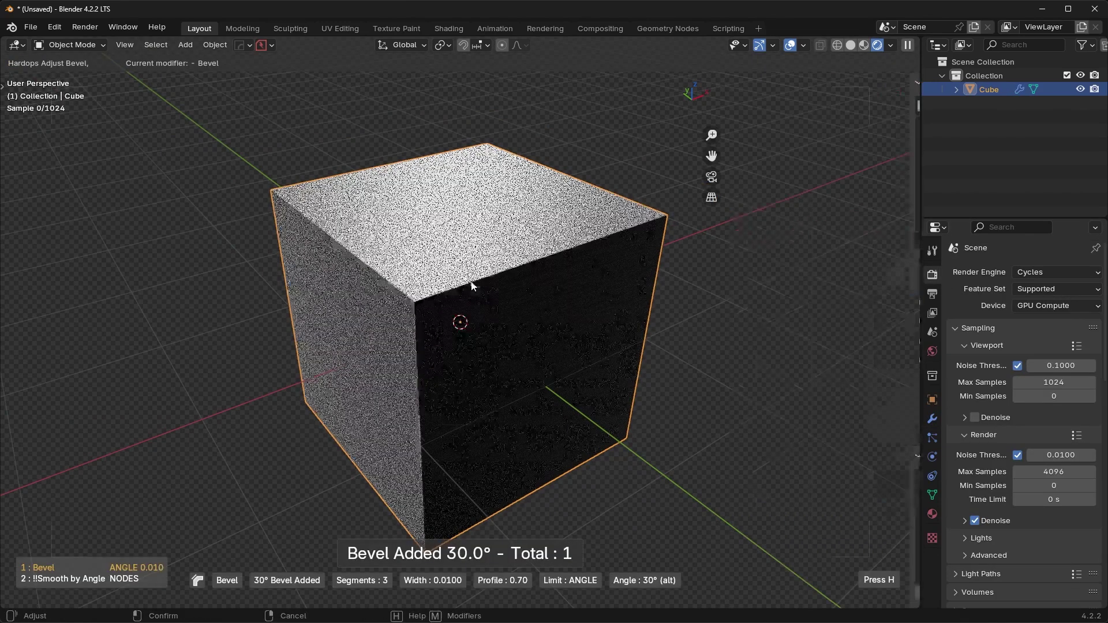
{"action": "left_click", "coordinate": [470, 284]}
{"action": "key", "text": "n"}
{"action": "scroll", "coordinate": [469, 279], "scroll_direction": "up", "scroll_amount": 4}
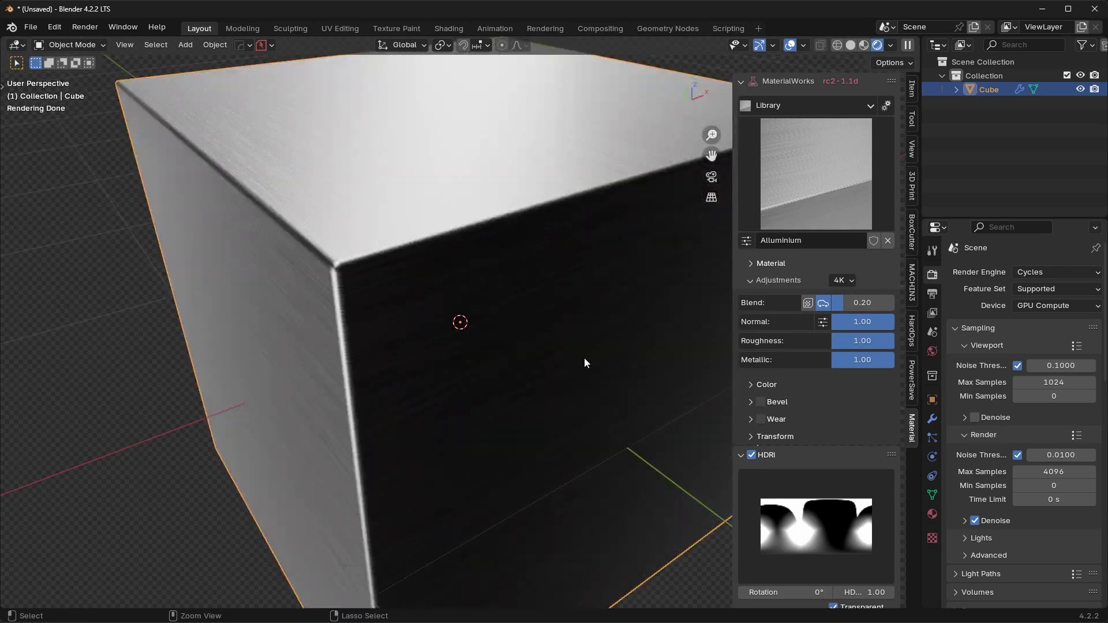
{"action": "key", "text": "ctrl+z"}
Enable the Alluminium material's shader Bevel, set its width to 0.060 and inspect the softened cube edges
{"action": "scroll", "coordinate": [802, 393], "scroll_direction": "down", "scroll_amount": 1}
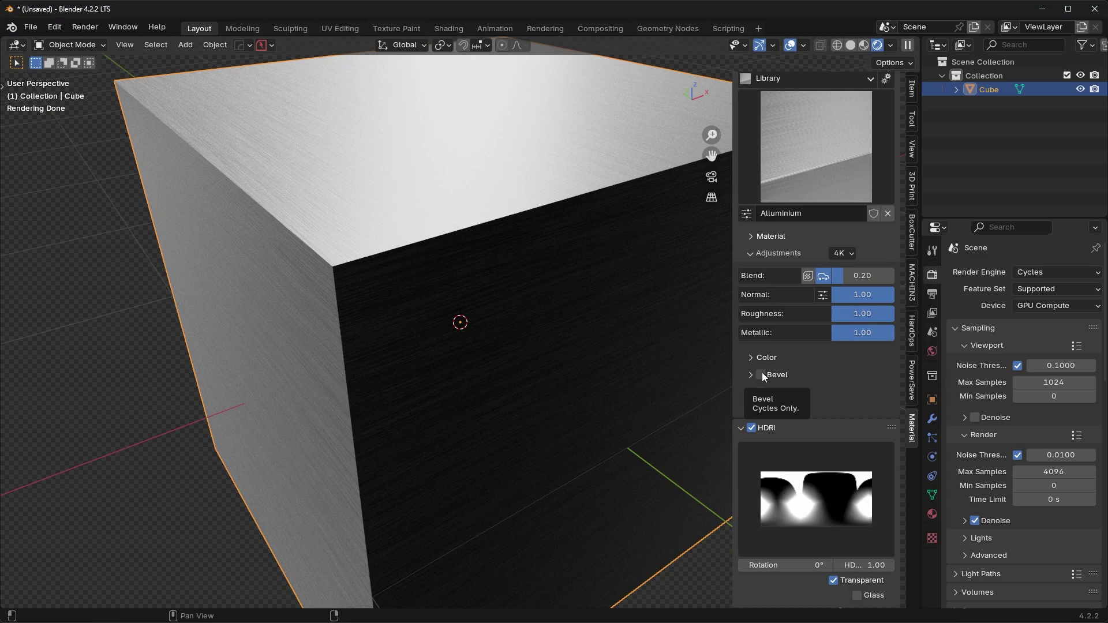
{"action": "left_click", "coordinate": [761, 374]}
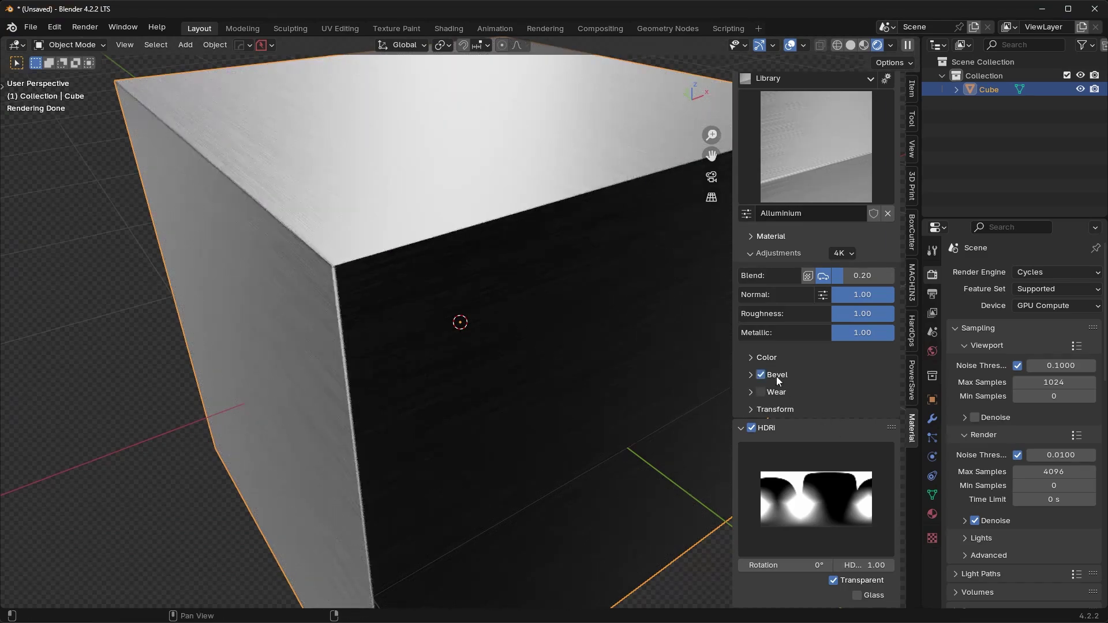
{"action": "left_click", "coordinate": [750, 374]}
{"action": "mouse_move", "coordinate": [862, 414]}
{"action": "left_mouse_down"}
{"action": "mouse_move", "coordinate": [892, 414]}
{"action": "mouse_move", "coordinate": [865, 414]}
{"action": "left_mouse_up"}
{"action": "scroll", "coordinate": [358, 212], "scroll_direction": "up", "scroll_amount": 5}
{"action": "middle_click_drag", "start_coordinate": [359, 212], "coordinate": [261, 306]}
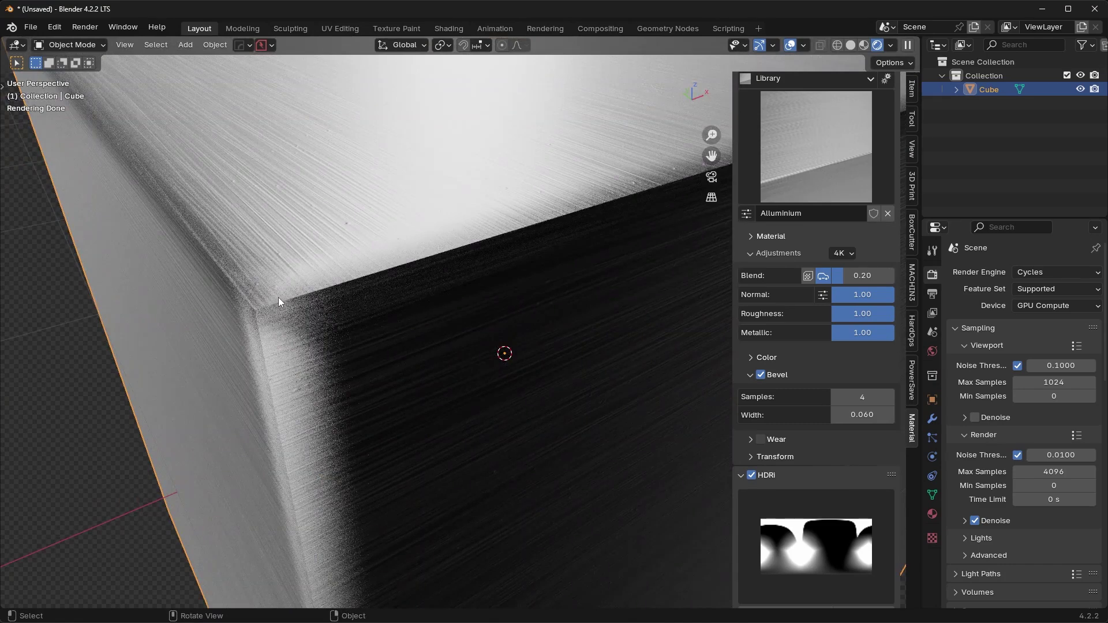
{"action": "scroll", "coordinate": [304, 290], "scroll_direction": "down", "scroll_amount": 6}
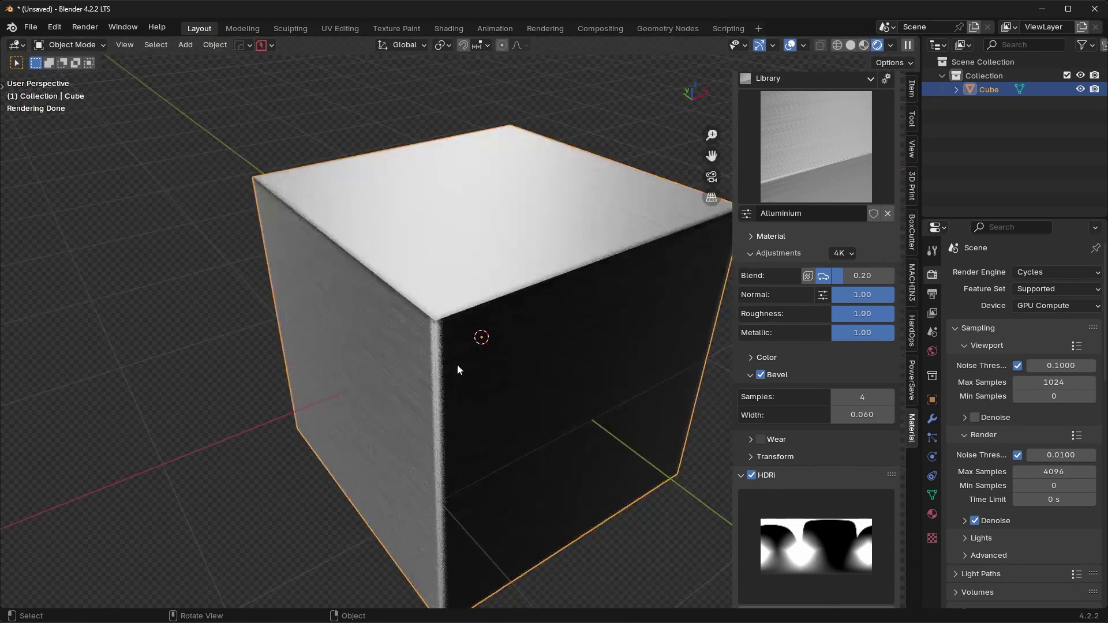
Turn off the material's shader Bevel and add a 30° HardOps bevel modifier to the cube
{"action": "left_click", "coordinate": [761, 374]}
{"action": "middle_click_drag", "start_coordinate": [663, 352], "coordinate": [480, 286]}
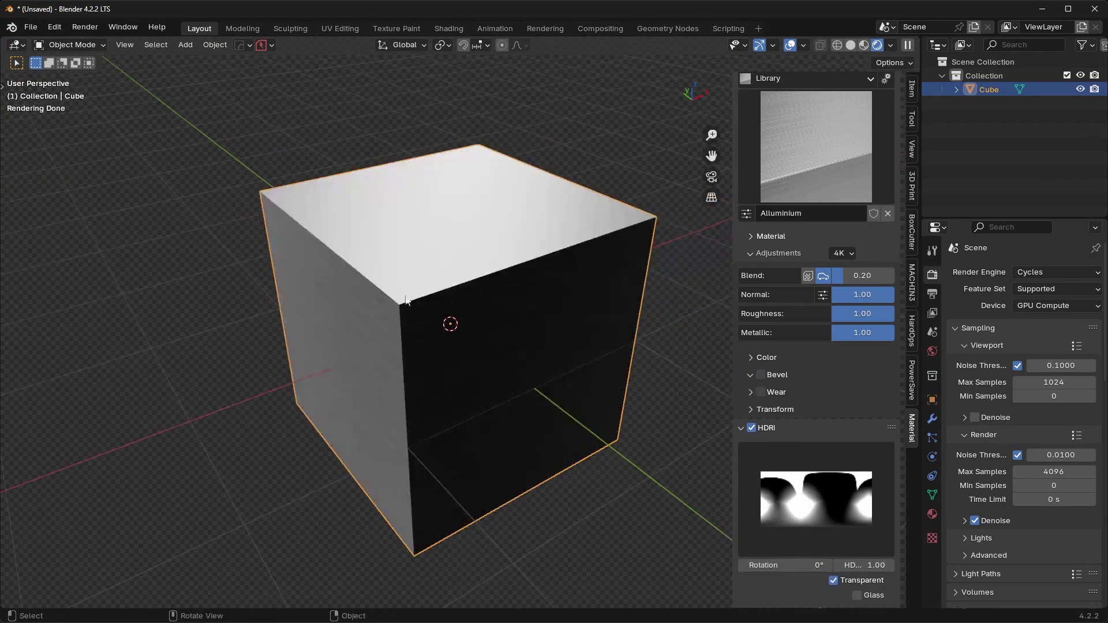
{"action": "key", "text": "q"}
{"action": "left_click", "coordinate": [480, 286]}
{"action": "left_click", "coordinate": [479, 287]}
{"action": "key", "text": "n"}
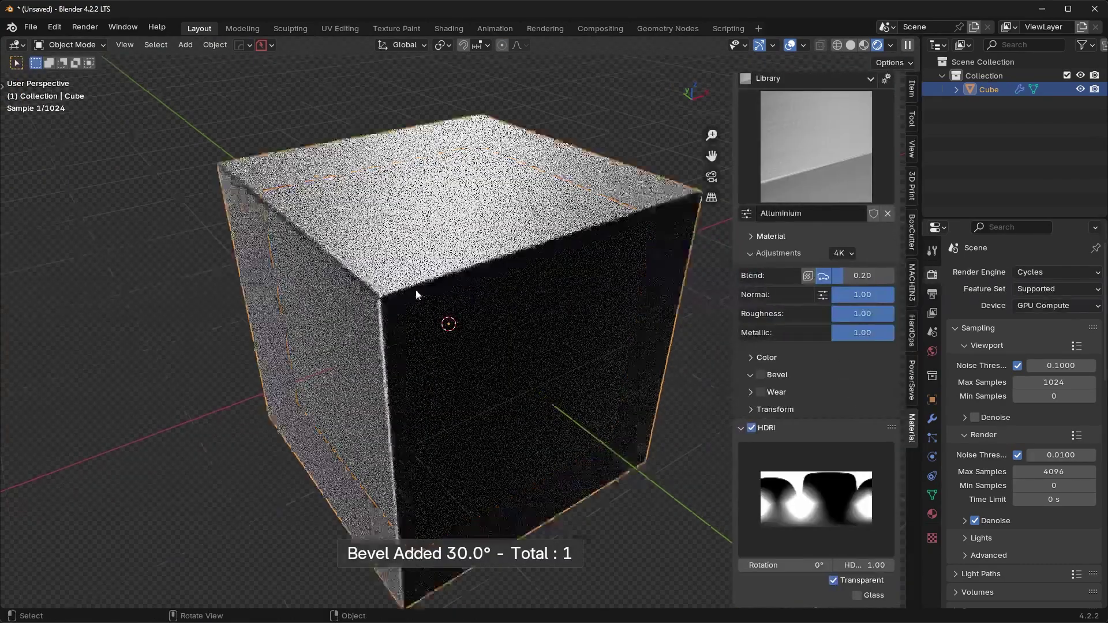
{"action": "scroll", "coordinate": [358, 323], "scroll_direction": "up", "scroll_amount": 6}
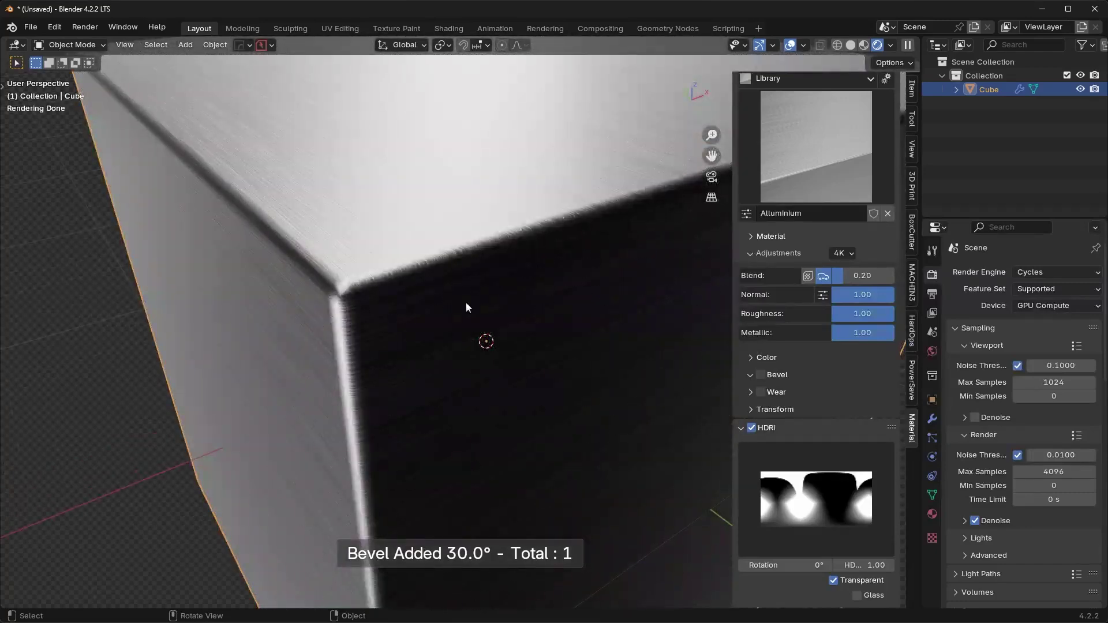
{"action": "scroll", "coordinate": [465, 302], "scroll_direction": "down", "scroll_amount": 6}
{"action": "middle_click_drag", "start_coordinate": [584, 316], "coordinate": [535, 291]}
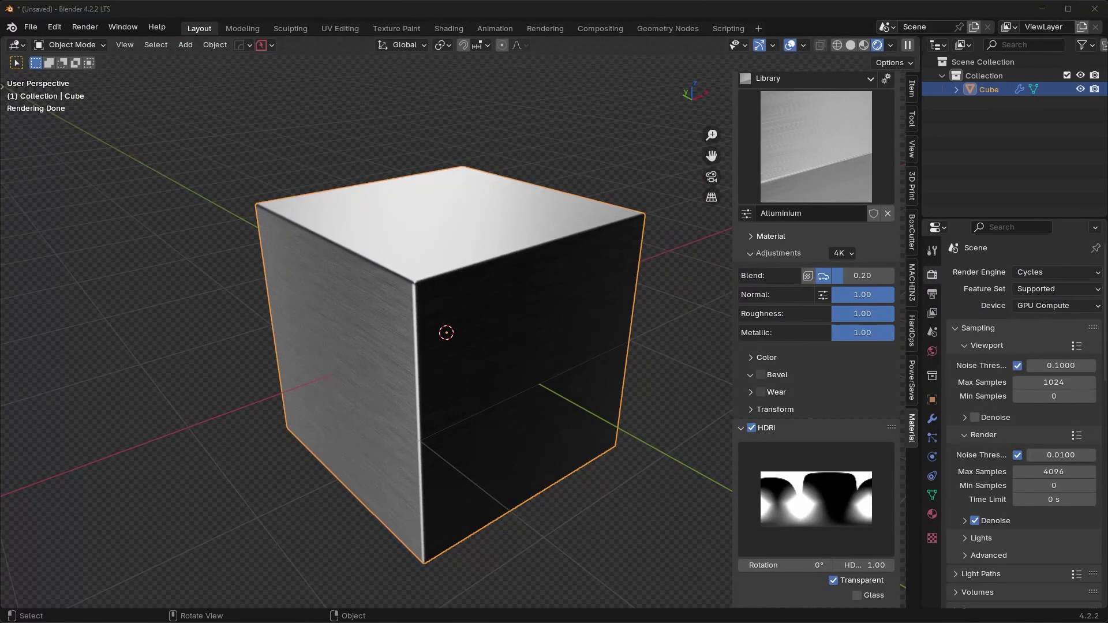
Try the Camo Steel and Half Matte Plastic library materials on the cube
{"action": "left_click", "coordinate": [810, 145]}
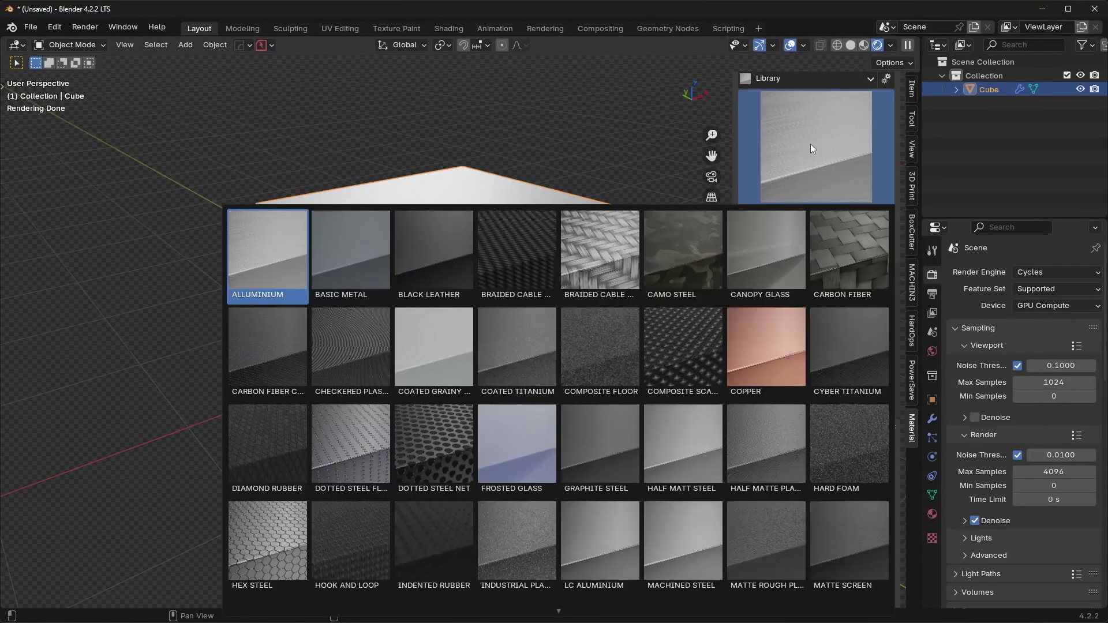
{"action": "left_click", "coordinate": [704, 261]}
{"action": "middle_click_drag", "start_coordinate": [446, 283], "coordinate": [452, 281]}
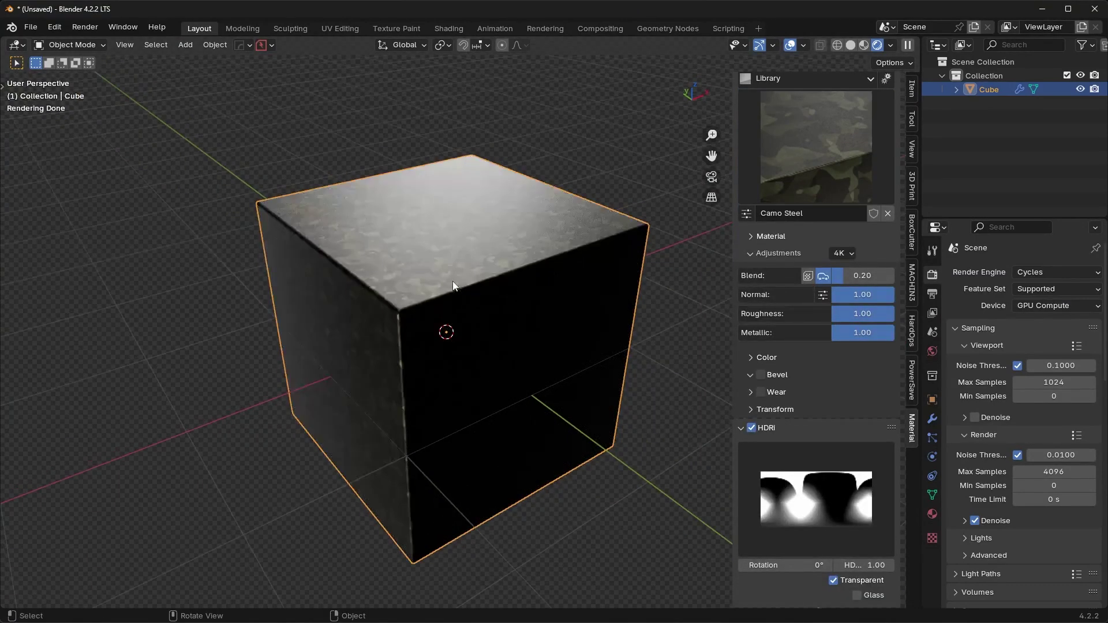
{"action": "left_click", "coordinate": [802, 168]}
{"action": "left_click", "coordinate": [768, 461]}
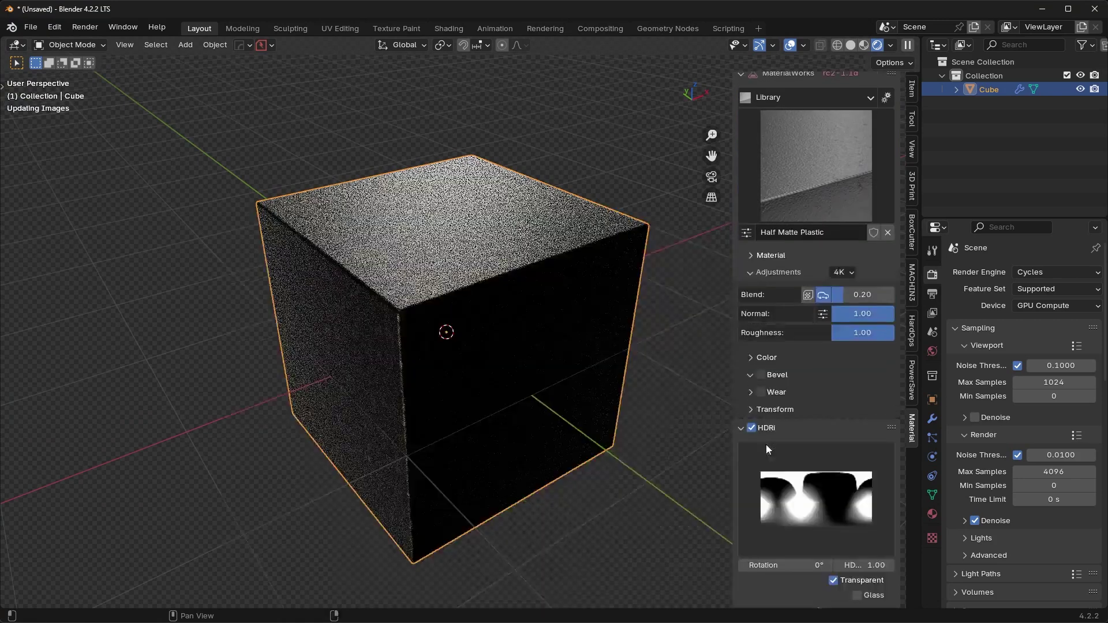
Replace the cube's material with Carbon Fiber from the library
{"action": "left_click", "coordinate": [805, 164]}
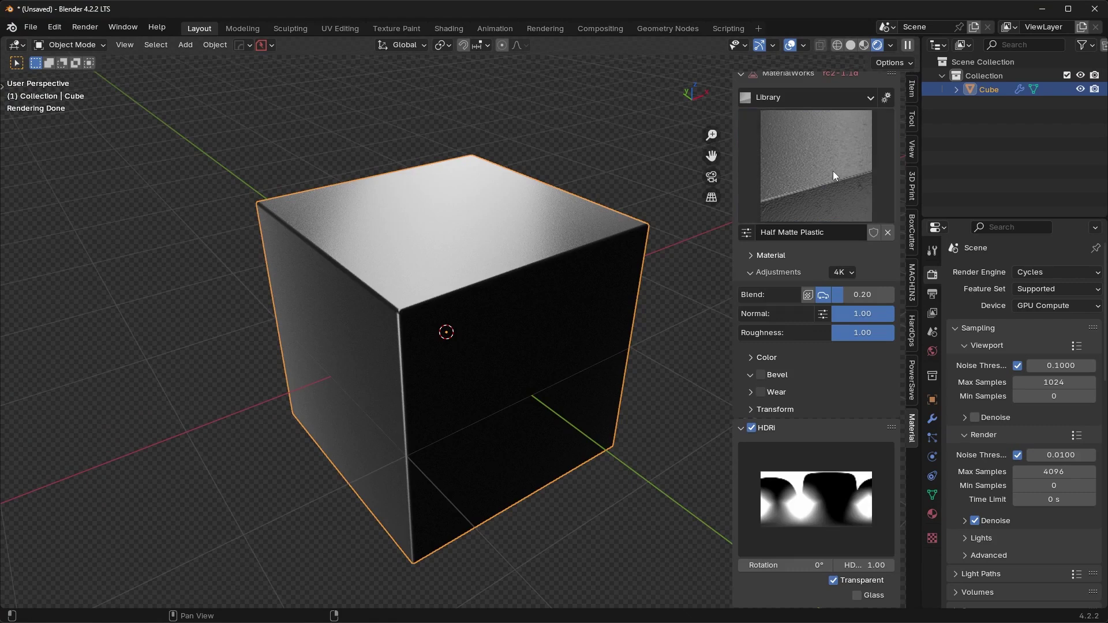
{"action": "left_click", "coordinate": [833, 170]}
{"action": "left_click", "coordinate": [826, 291]}
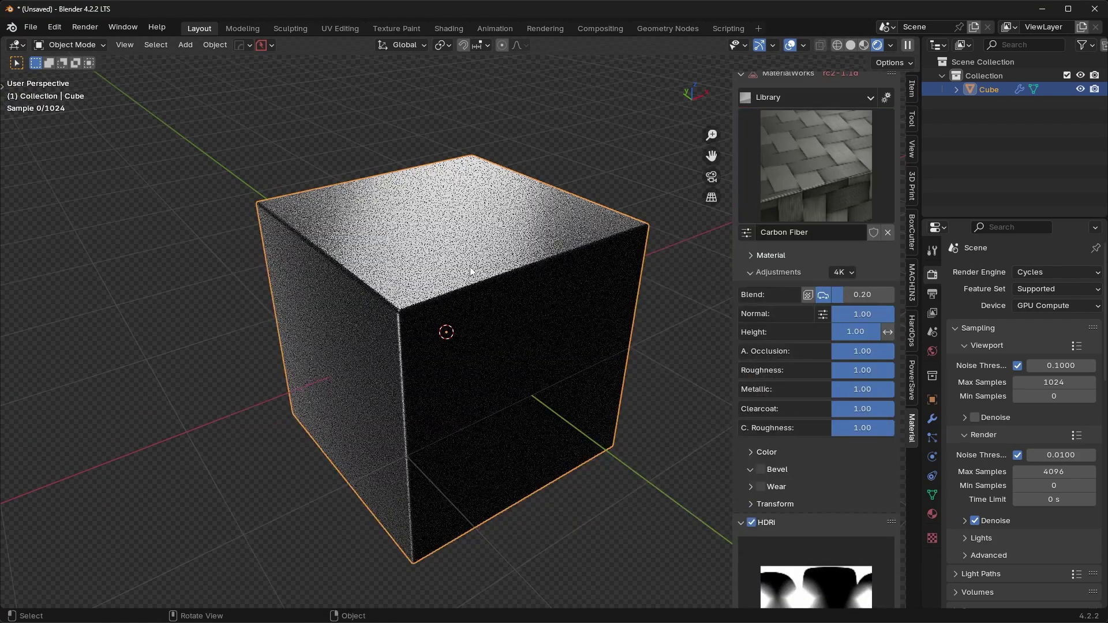
{"action": "left_click", "coordinate": [763, 189]}
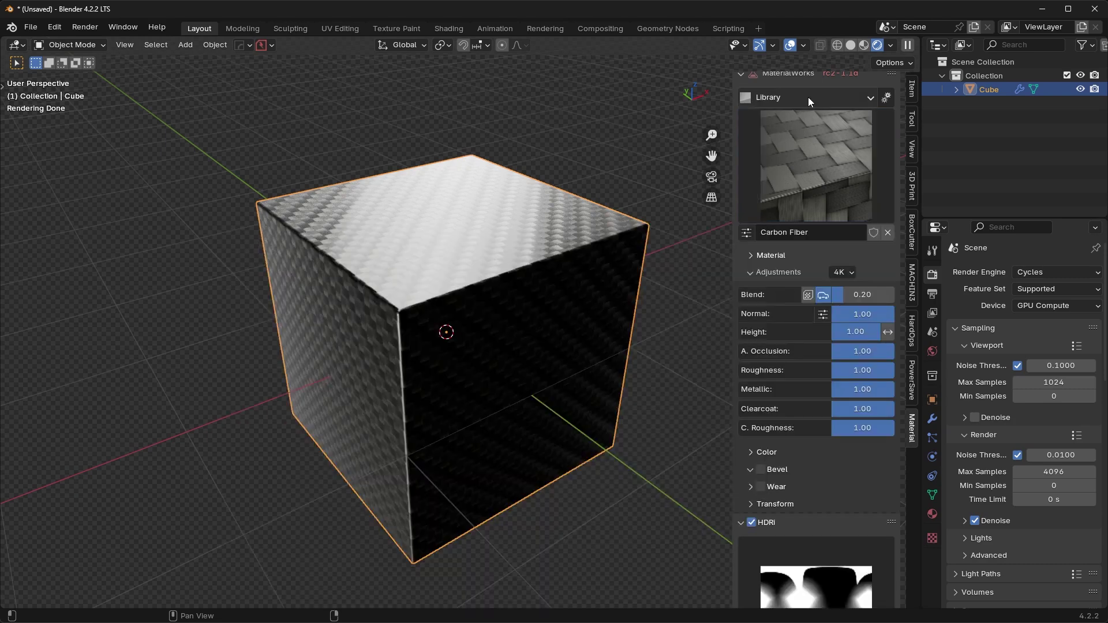
{"action": "left_click", "coordinate": [807, 97]}
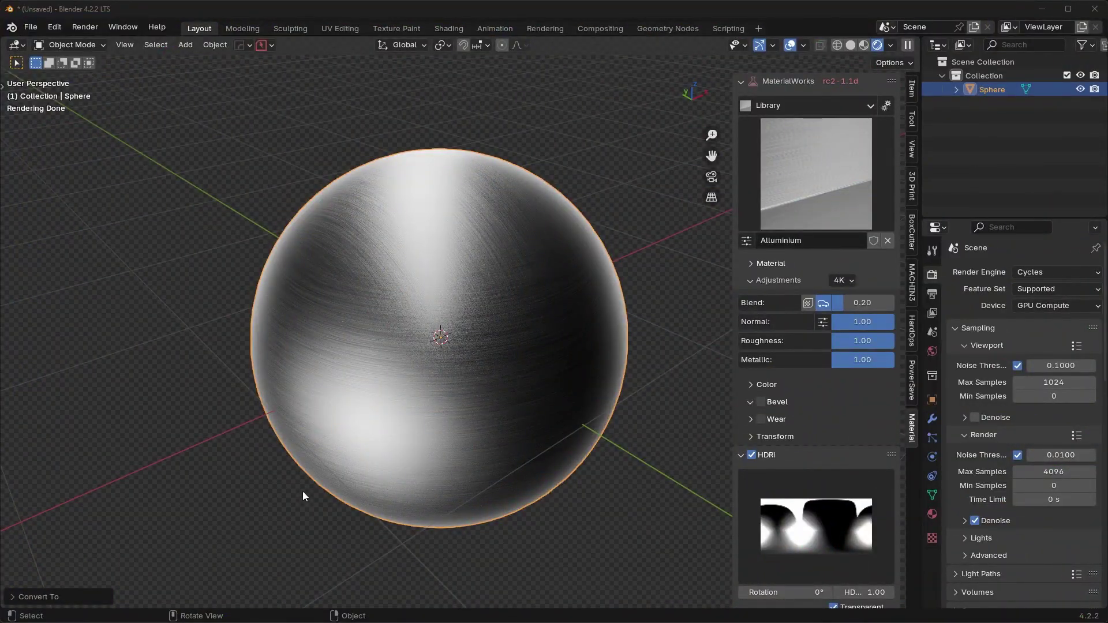
Switch the sphere's Alluminium material from box projection to UV-based mapping and inspect the brushed texture
{"action": "middle_click_drag", "start_coordinate": [455, 359], "coordinate": [407, 368]}
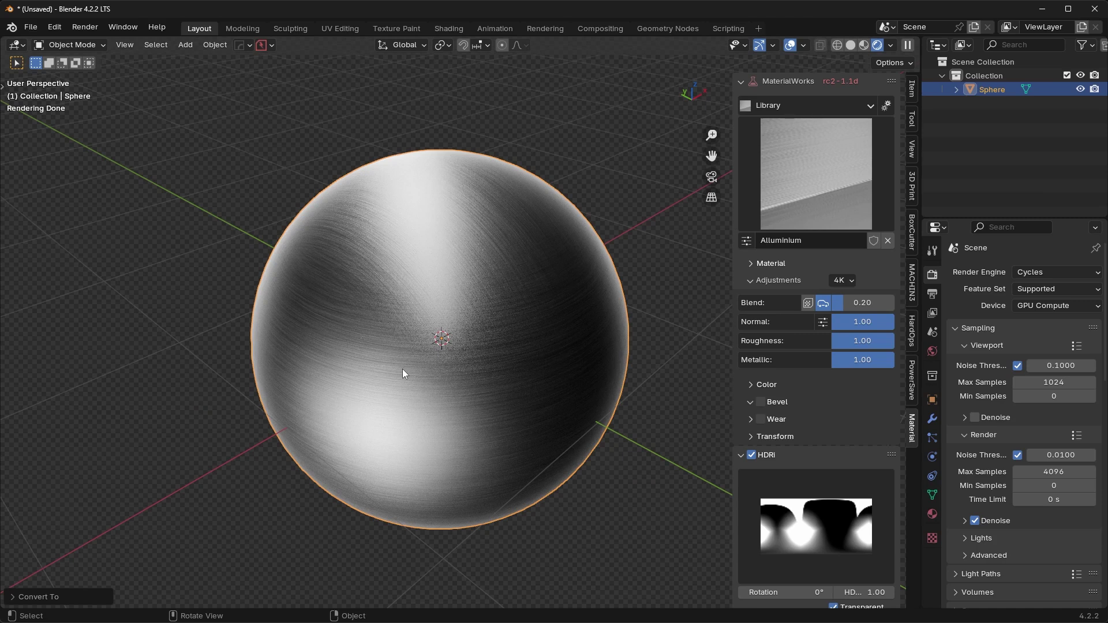
{"action": "left_click", "coordinate": [808, 304]}
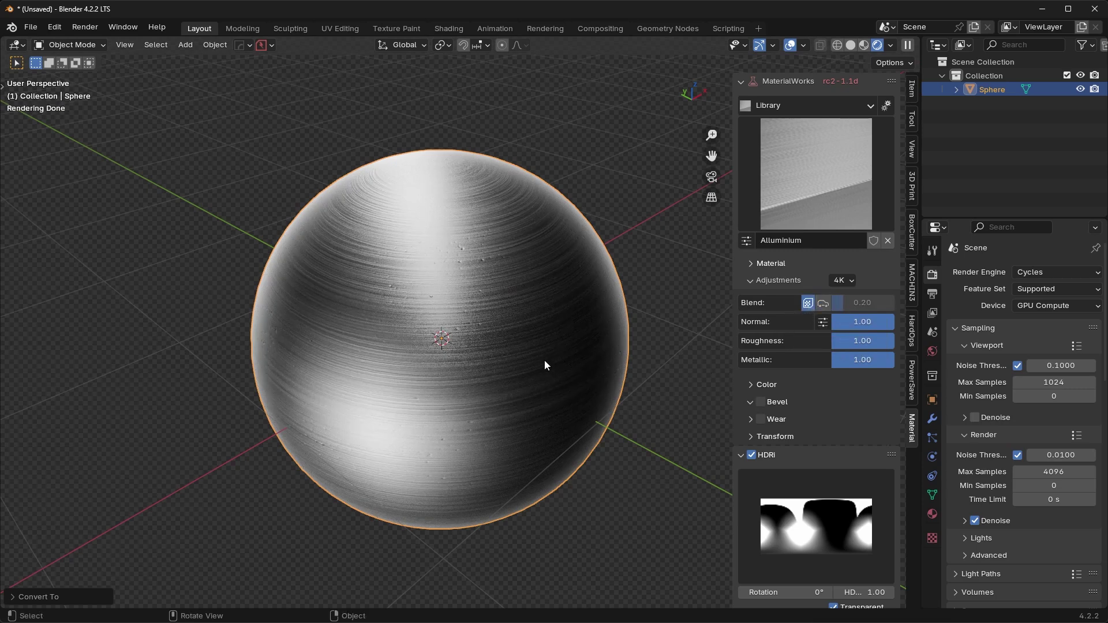
{"action": "middle_click_drag", "start_coordinate": [538, 324], "coordinate": [526, 312]}
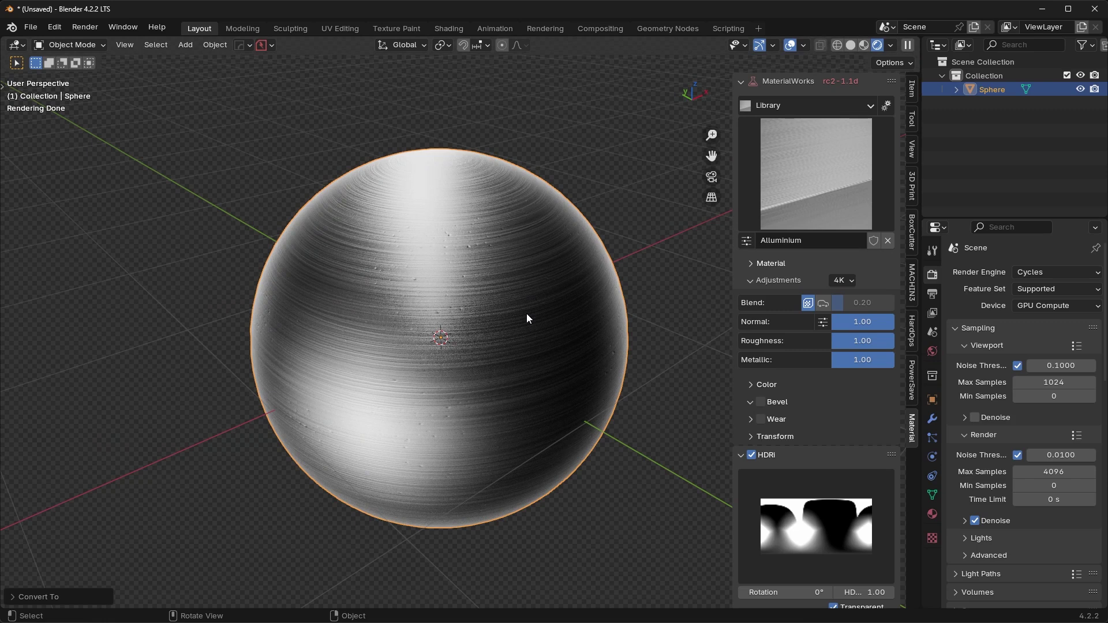
Unwrap all the sphere's faces with Smart UV Project and inspect the brushed texture's seams up close
{"action": "key", "text": "ctrl+Tab"}
{"action": "left_click", "coordinate": [482, 374]}
{"action": "key", "text": "u"}
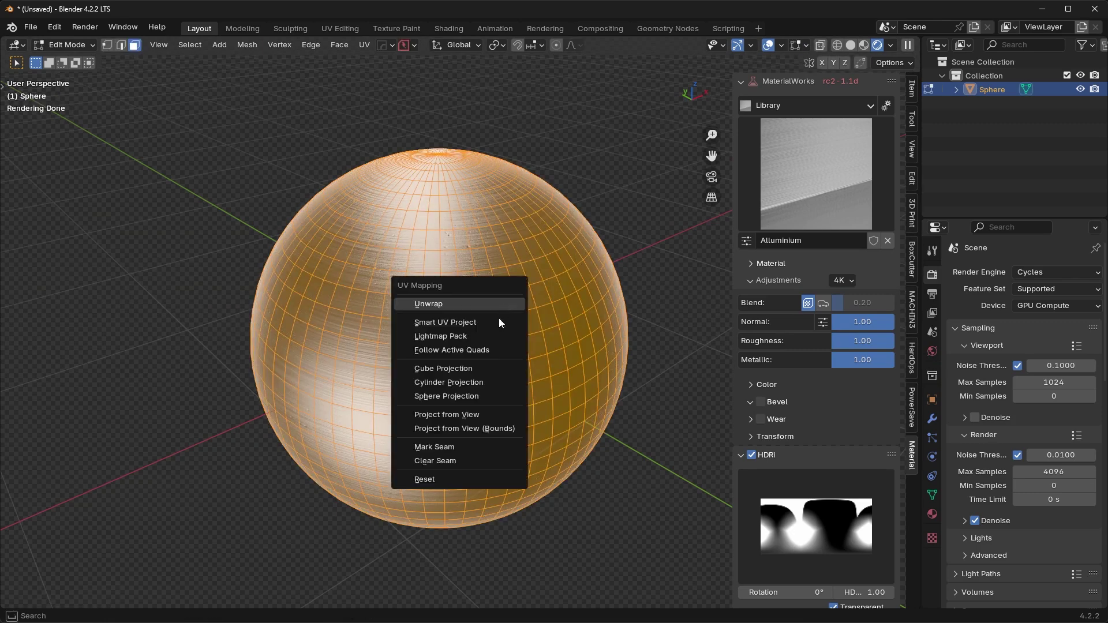
{"action": "left_click", "coordinate": [493, 326]}
{"action": "left_click", "coordinate": [479, 452]}
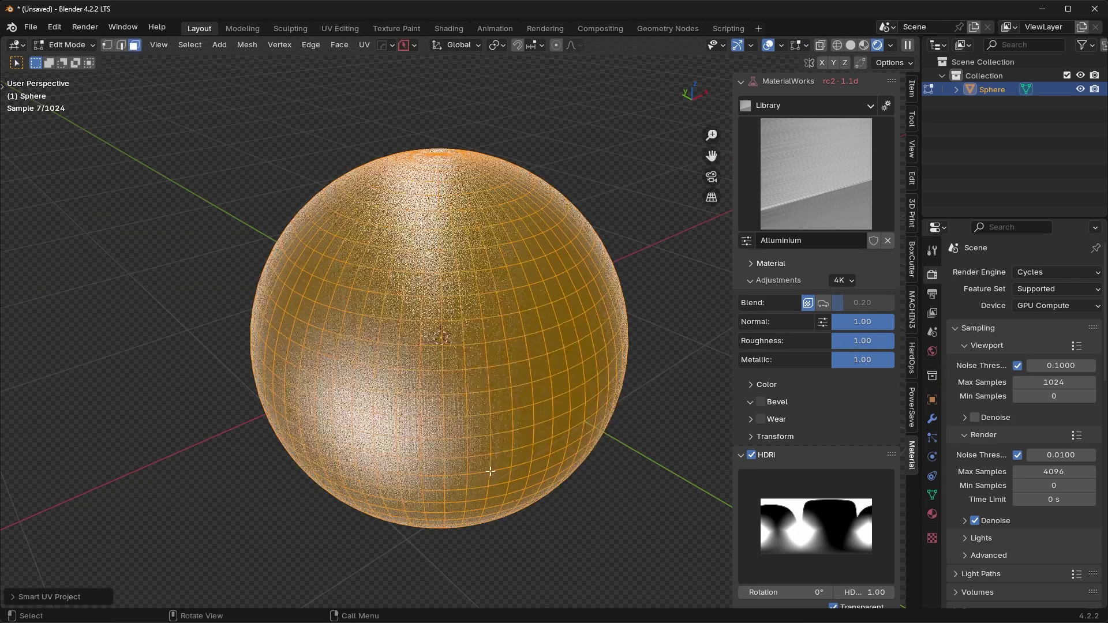
{"action": "key", "text": "Tab"}
{"action": "scroll", "coordinate": [447, 289], "scroll_direction": "up", "scroll_amount": 4}
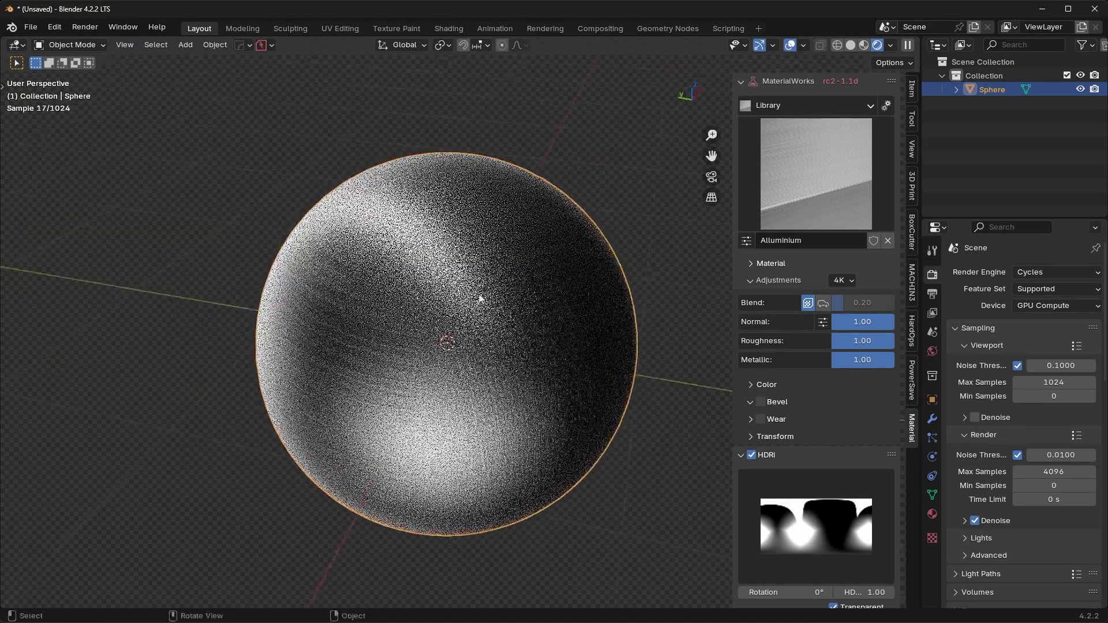
{"action": "scroll", "coordinate": [395, 340], "scroll_direction": "down", "scroll_amount": 3}
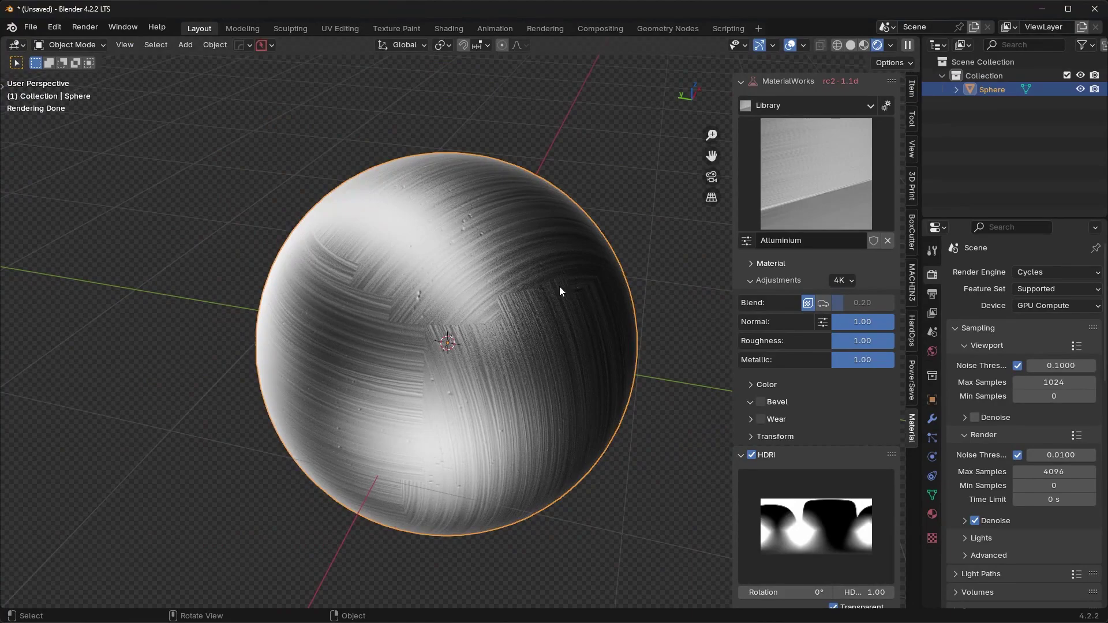
{"action": "scroll", "coordinate": [559, 286], "scroll_direction": "up", "scroll_amount": 10}
{"action": "scroll", "coordinate": [290, 322], "scroll_direction": "down", "scroll_amount": 3}
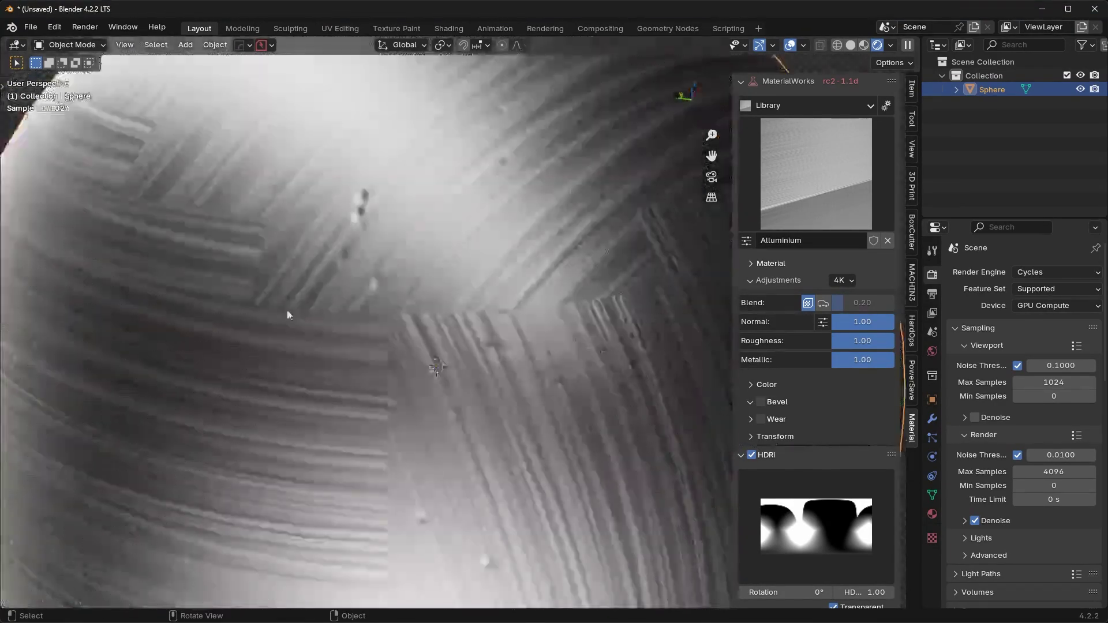
{"action": "scroll", "coordinate": [369, 327], "scroll_direction": "down", "scroll_amount": 7}
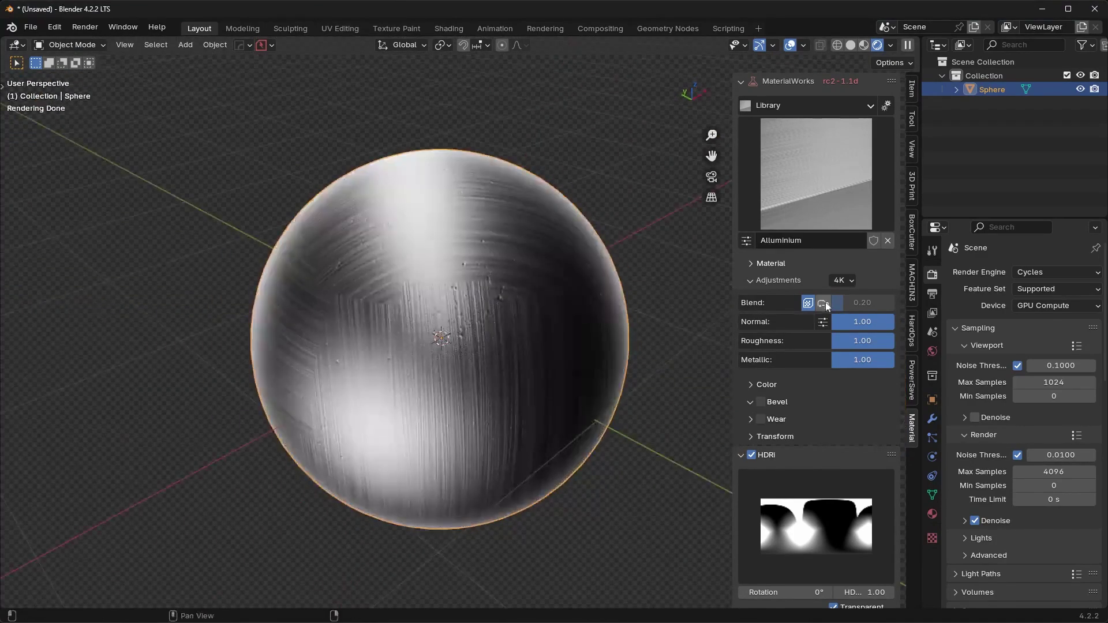
Switch the sphere's Alluminium material to box projection and lower its Blend to 0.00 to expose the seams
{"action": "left_click", "coordinate": [824, 302]}
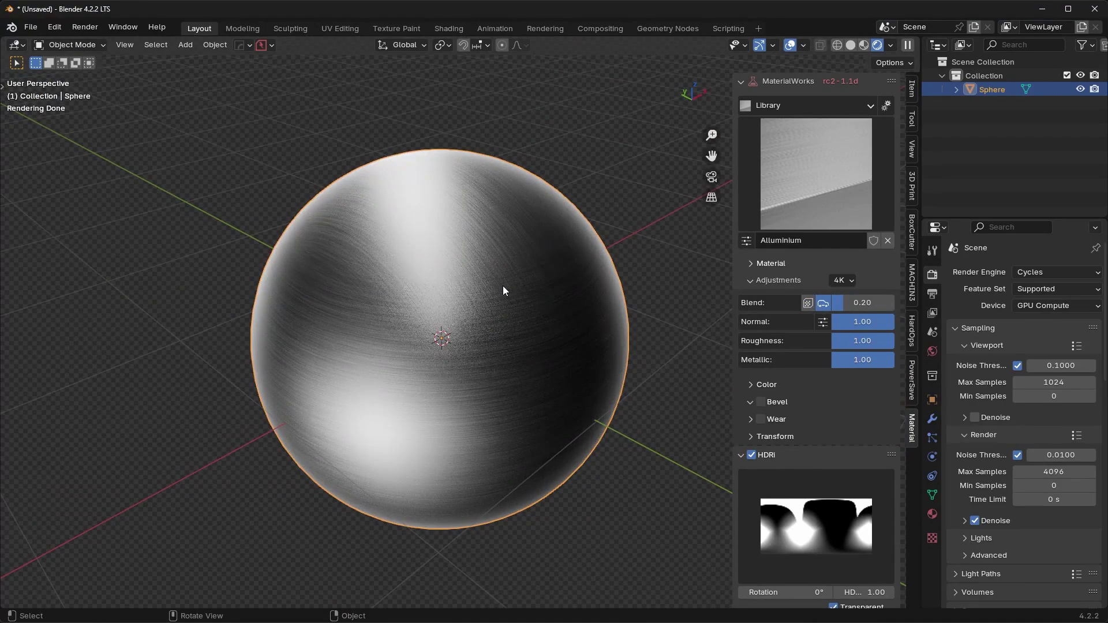
{"action": "scroll", "coordinate": [496, 286], "scroll_direction": "up", "scroll_amount": 3}
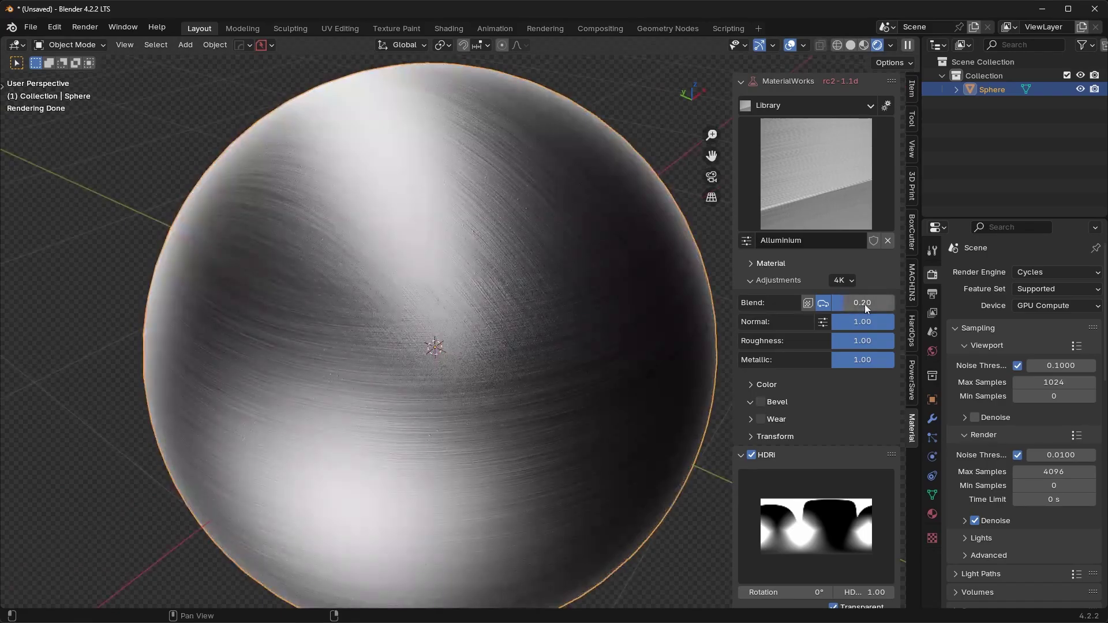
{"action": "left_click_drag", "start_coordinate": [873, 304], "coordinate": [829, 302]}
{"action": "scroll", "coordinate": [450, 354], "scroll_direction": "up", "scroll_amount": 6}
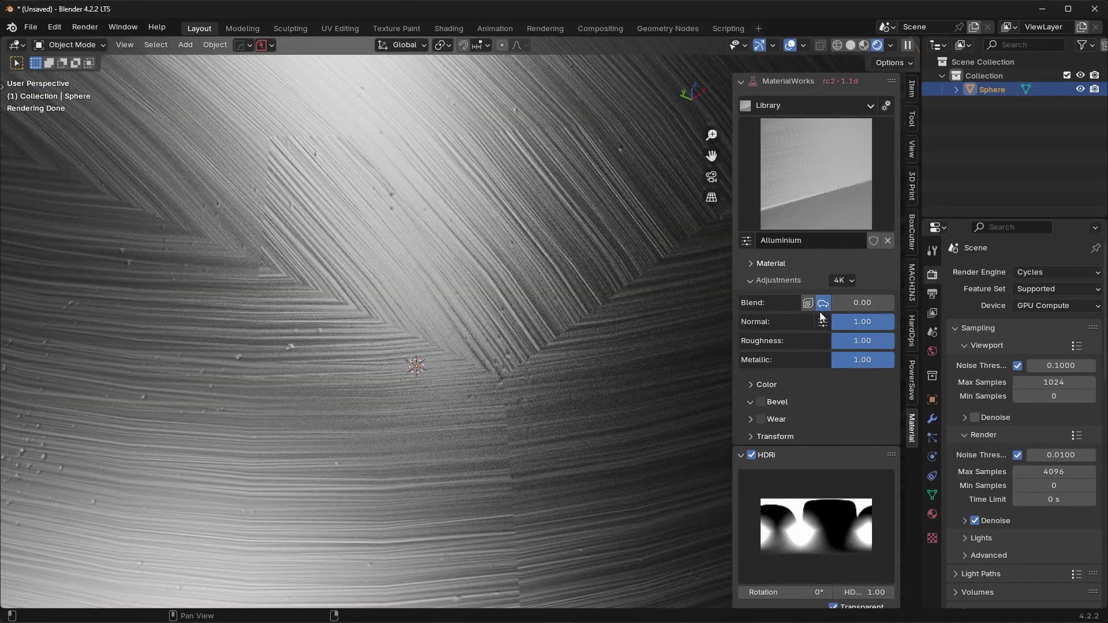
Raise the box projection Blend to 0.23, compare the softened seams, and settle on a Blend of 0.2
{"action": "mouse_move", "coordinate": [846, 303]}
{"action": "left_mouse_down"}
{"action": "mouse_move", "coordinate": [857, 303]}
{"action": "mouse_move", "coordinate": [845, 303]}
{"action": "left_mouse_up"}
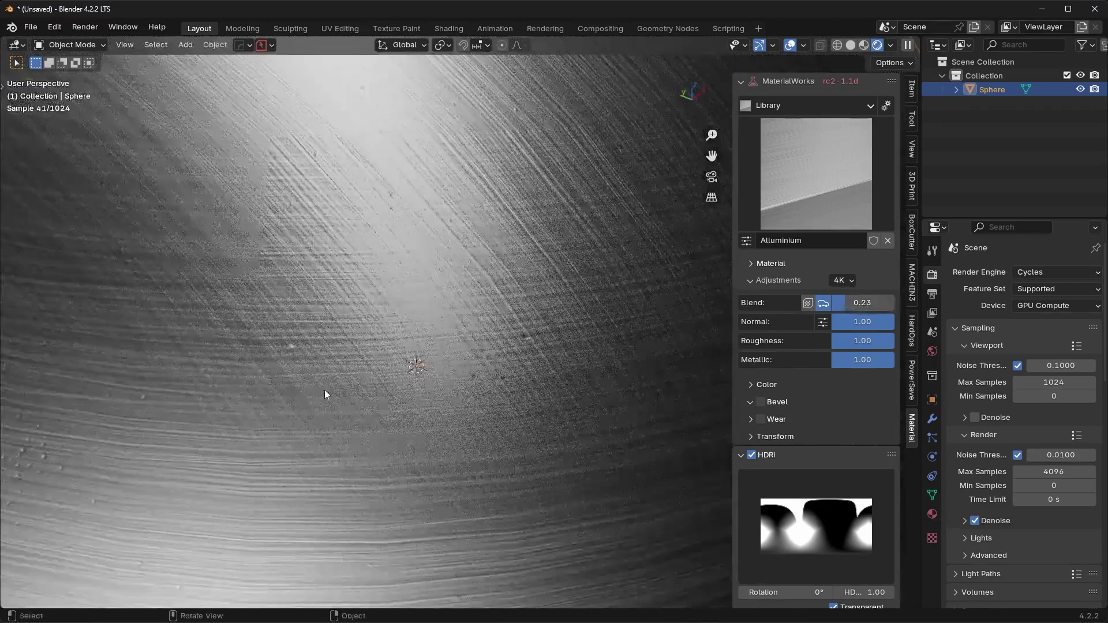
{"action": "scroll", "coordinate": [324, 289], "scroll_direction": "down", "scroll_amount": 5}
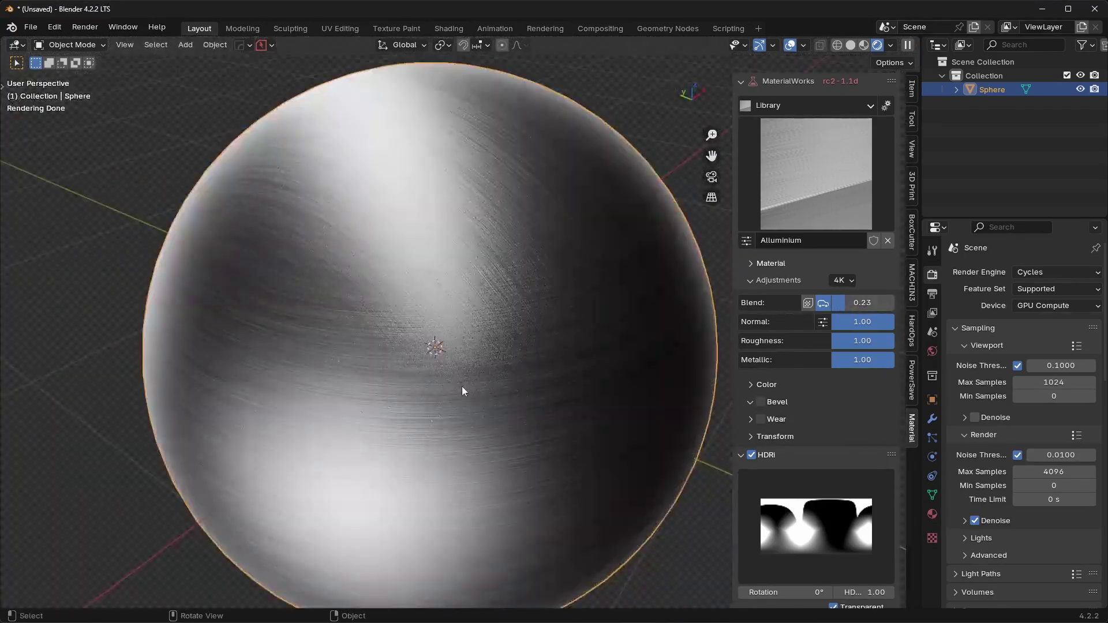
{"action": "scroll", "coordinate": [427, 313], "scroll_direction": "down", "scroll_amount": 1}
{"action": "left_click", "coordinate": [871, 301]}
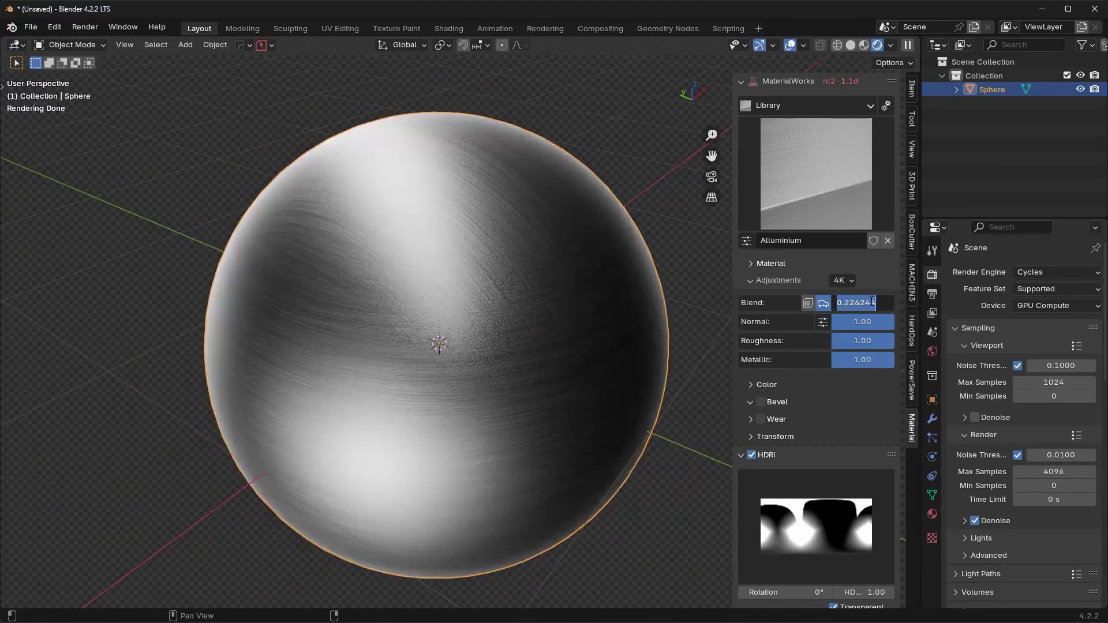
{"action": "type", "text": "0.2"}
{"action": "key", "text": "Return"}
{"action": "scroll", "coordinate": [521, 296], "scroll_direction": "up", "scroll_amount": 5}
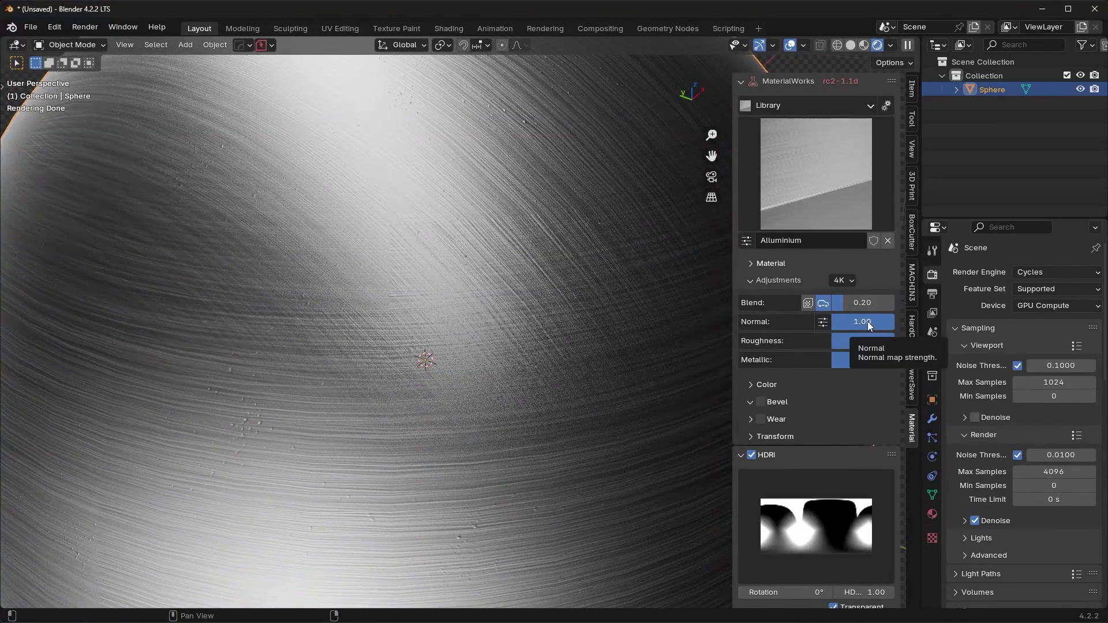
{"action": "left_click", "coordinate": [834, 183]}
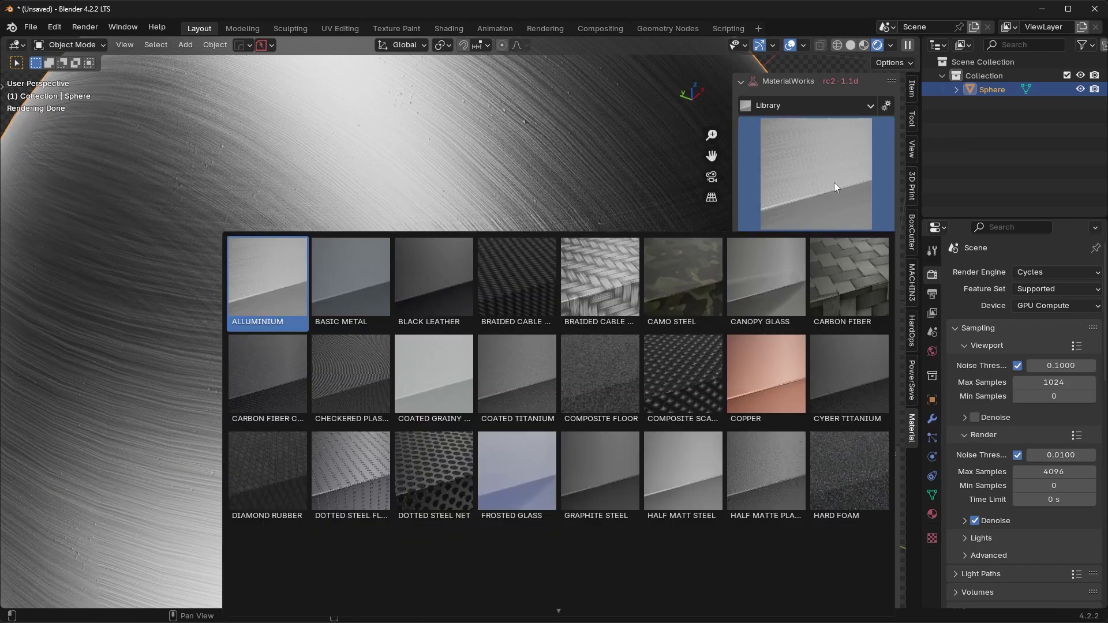
{"action": "left_click", "coordinate": [833, 183]}
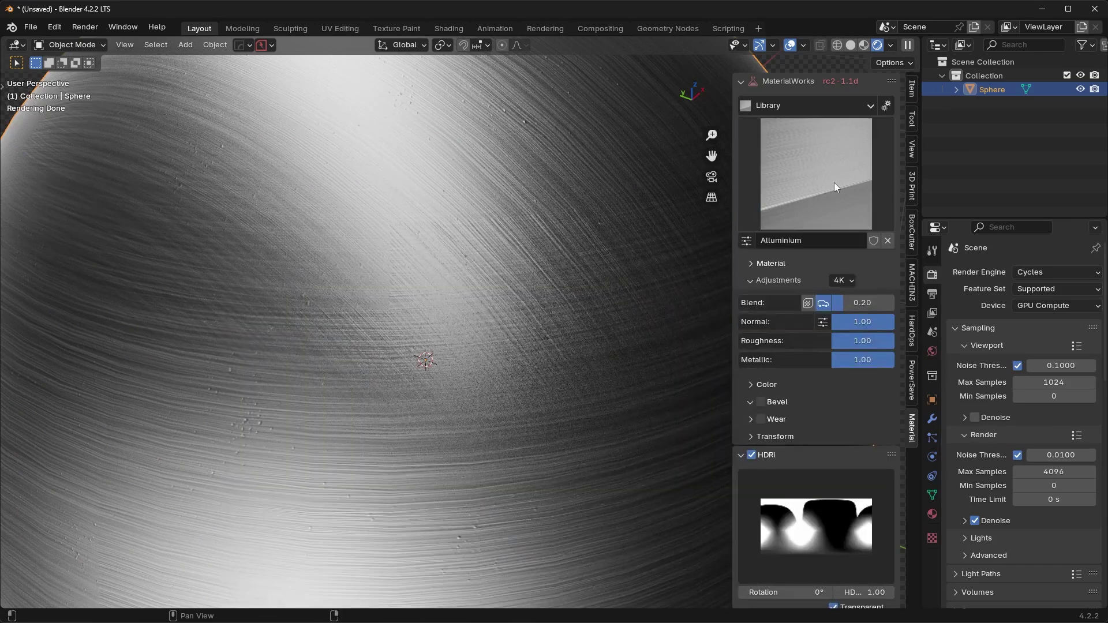
{"action": "middle_click_drag", "start_coordinate": [573, 349], "coordinate": [562, 353]}
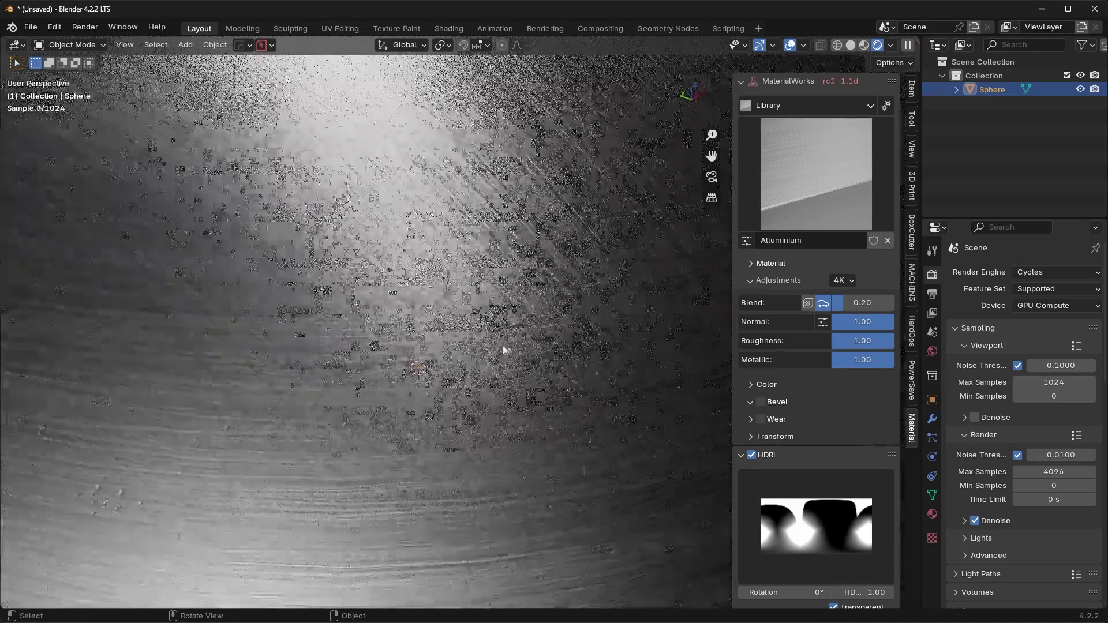
Try adjusting the Alluminium material's Normal and Metallic map strengths, restoring both to 1.00
{"action": "mouse_move", "coordinate": [874, 324]}
{"action": "left_mouse_down"}
{"action": "mouse_move", "coordinate": [837, 324]}
{"action": "mouse_move", "coordinate": [891, 321]}
{"action": "mouse_move", "coordinate": [834, 341]}
{"action": "mouse_move", "coordinate": [892, 340]}
{"action": "left_mouse_up"}
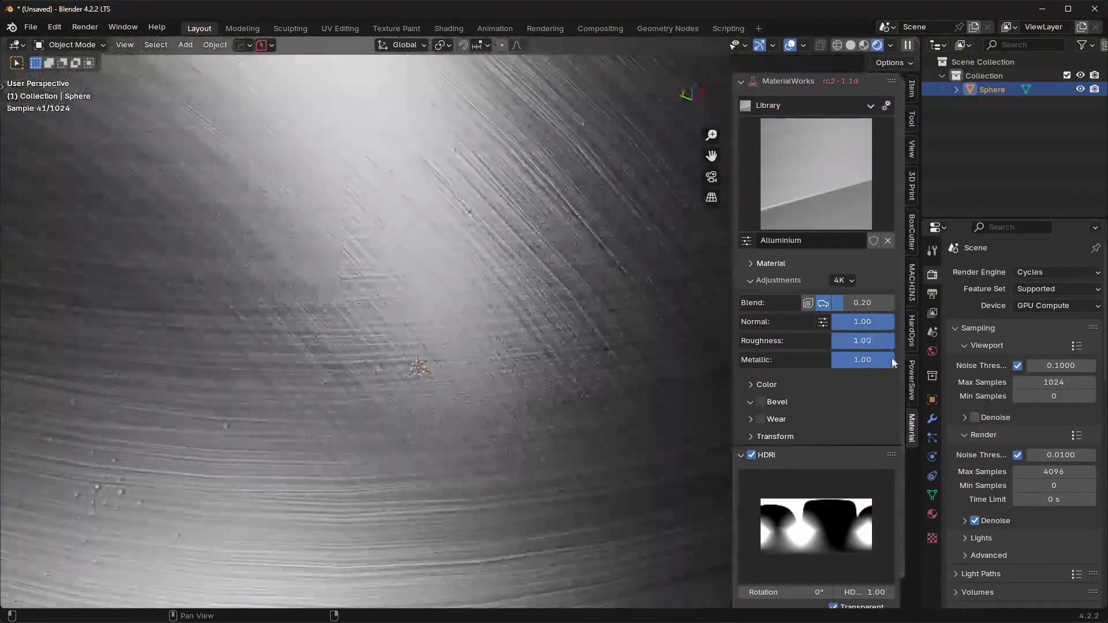
{"action": "scroll", "coordinate": [619, 346], "scroll_direction": "down", "scroll_amount": 5}
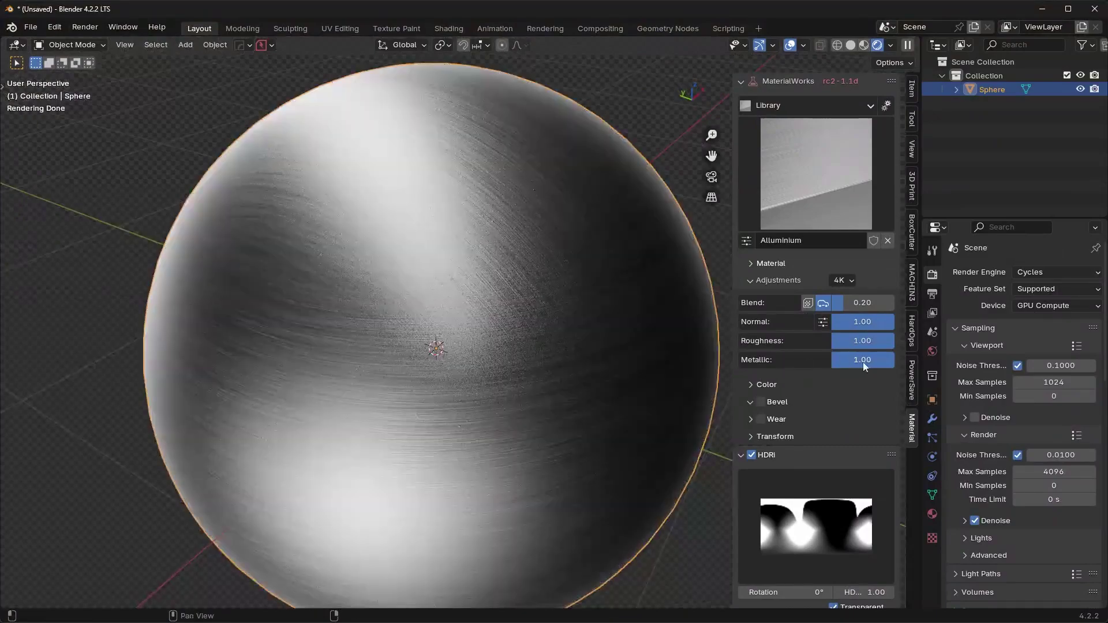
{"action": "left_click_drag", "start_coordinate": [863, 361], "coordinate": [834, 360]}
{"action": "key", "text": "ctrl+z"}
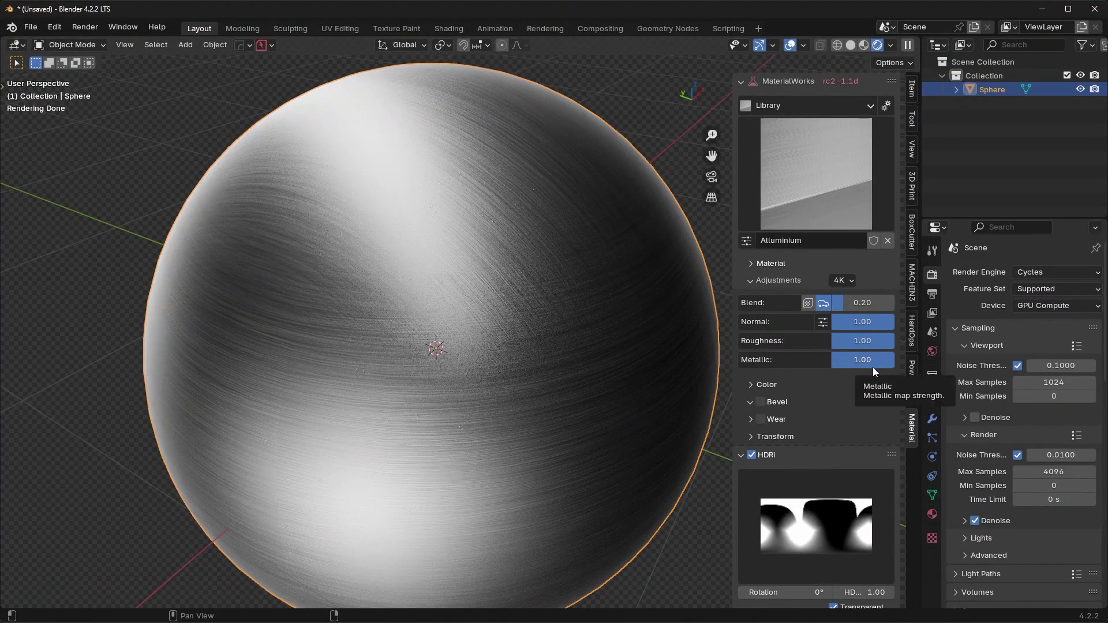
Tint the Alluminium material light green with a base color blend amount of 0.26
{"action": "left_click", "coordinate": [764, 386]}
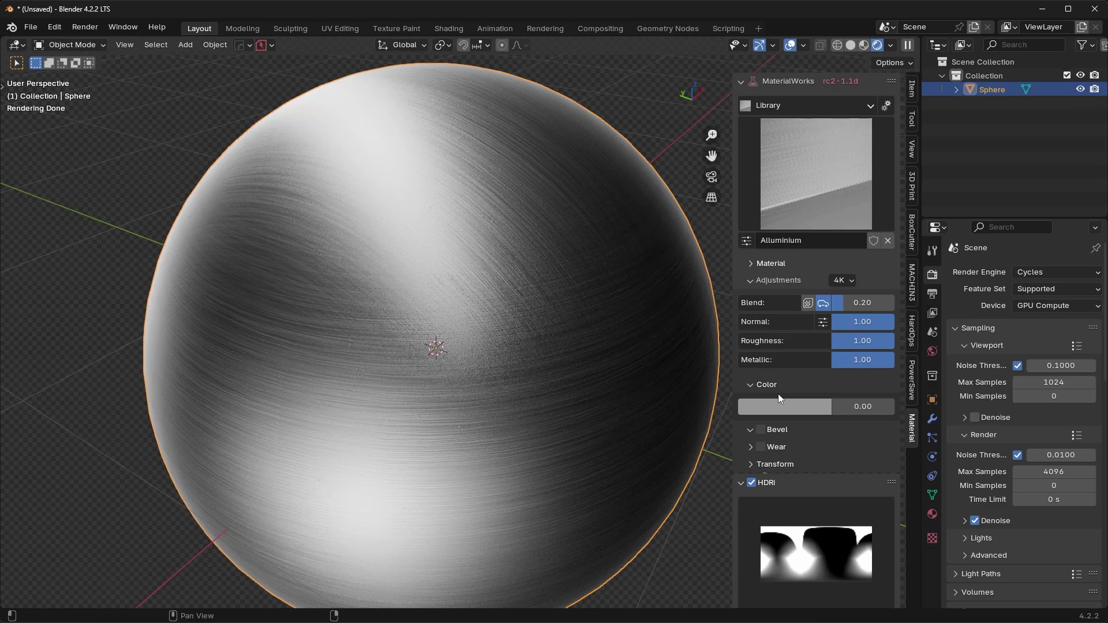
{"action": "left_click", "coordinate": [790, 407]}
{"action": "left_click_drag", "start_coordinate": [805, 263], "coordinate": [793, 258]}
{"action": "left_click_drag", "start_coordinate": [857, 410], "coordinate": [875, 410]}
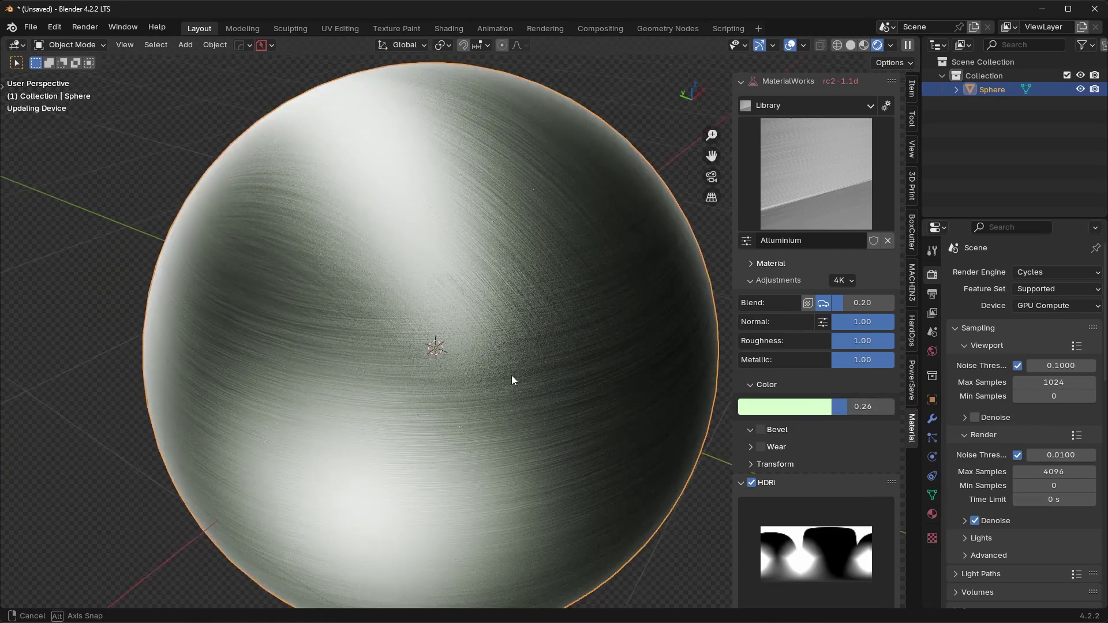
{"action": "middle_click_drag", "start_coordinate": [511, 375], "coordinate": [511, 374]}
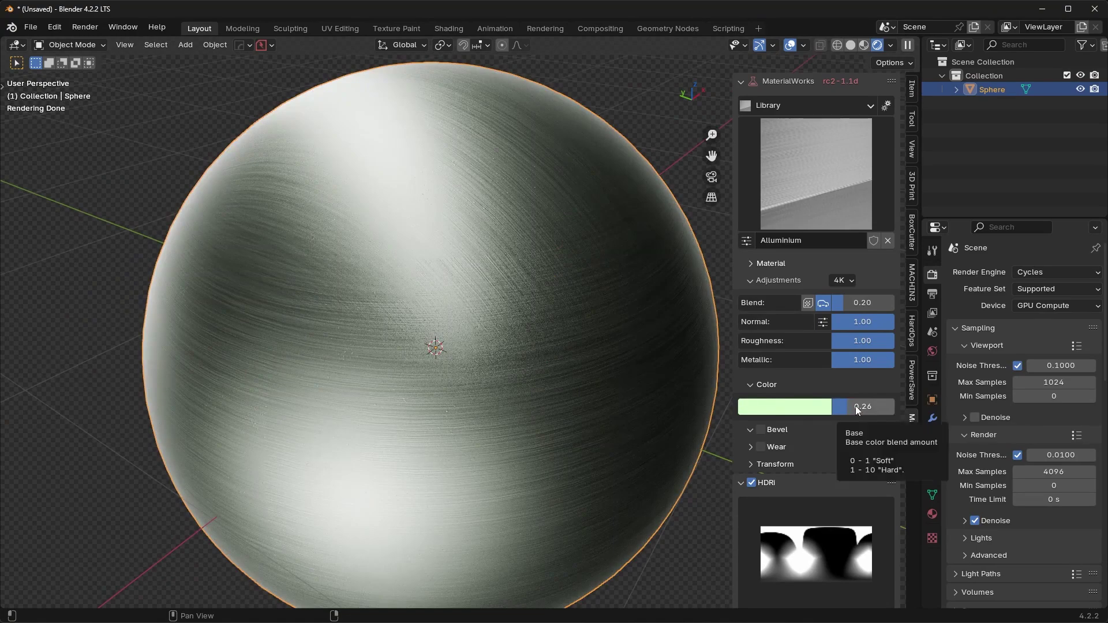
Reset the base color blend amount to its default to remove the green tint and collapse the Color settings
{"action": "key", "text": "BackSpace"}
{"action": "left_click", "coordinate": [753, 385]}
{"action": "middle_click_drag", "start_coordinate": [635, 350], "coordinate": [629, 348]}
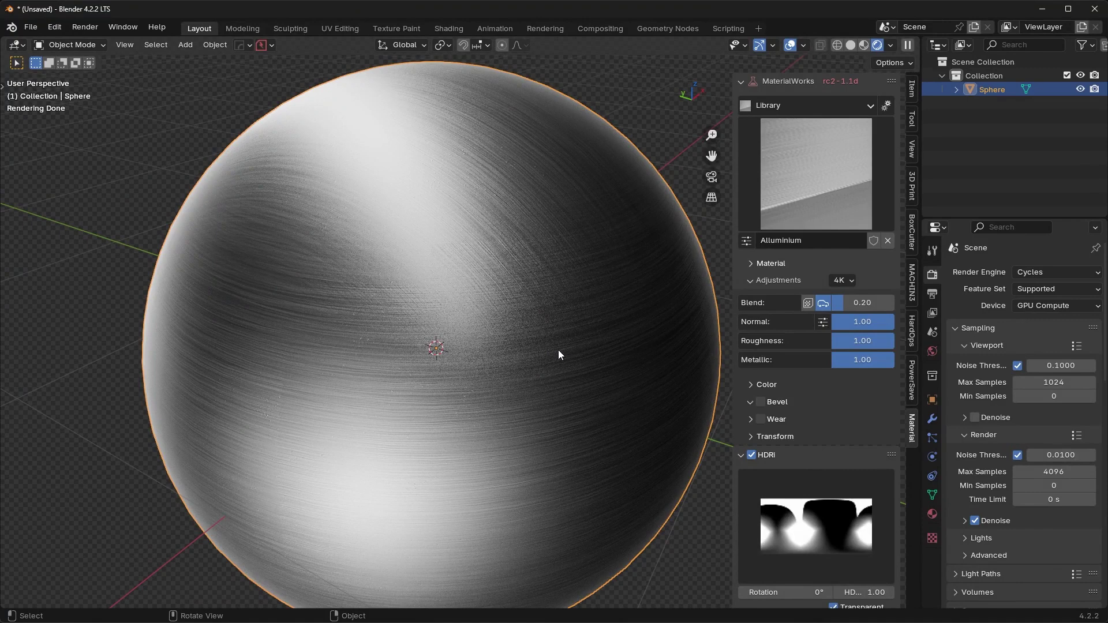
Enable Wear on the Alluminium material, expand its settings and try adjusting the Dents A layer's Strength
{"action": "left_click", "coordinate": [760, 420]}
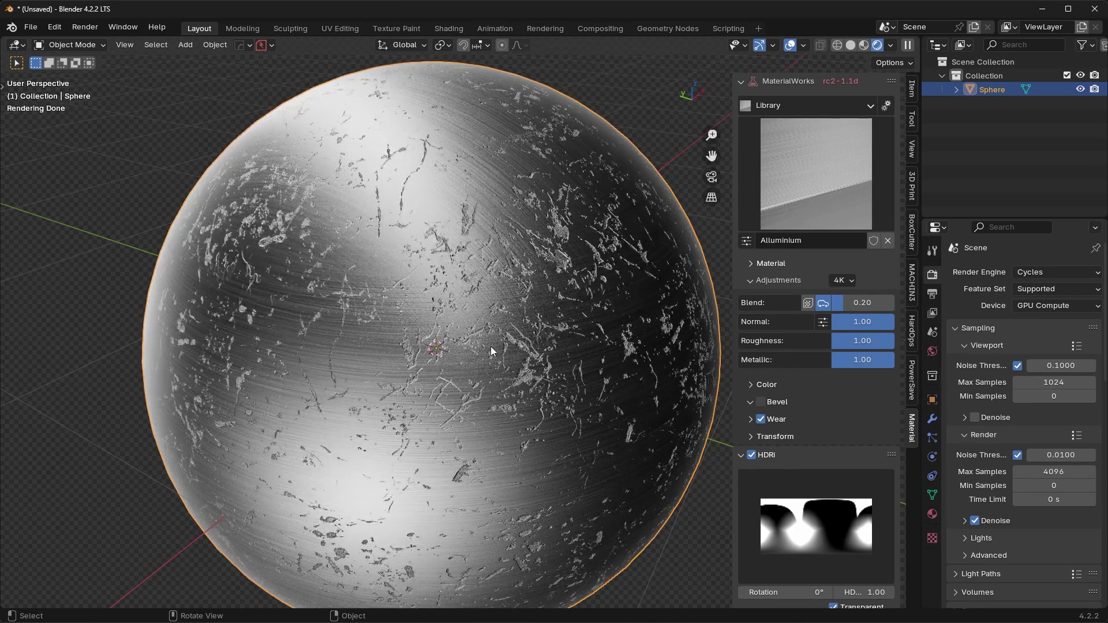
{"action": "left_click", "coordinate": [751, 420]}
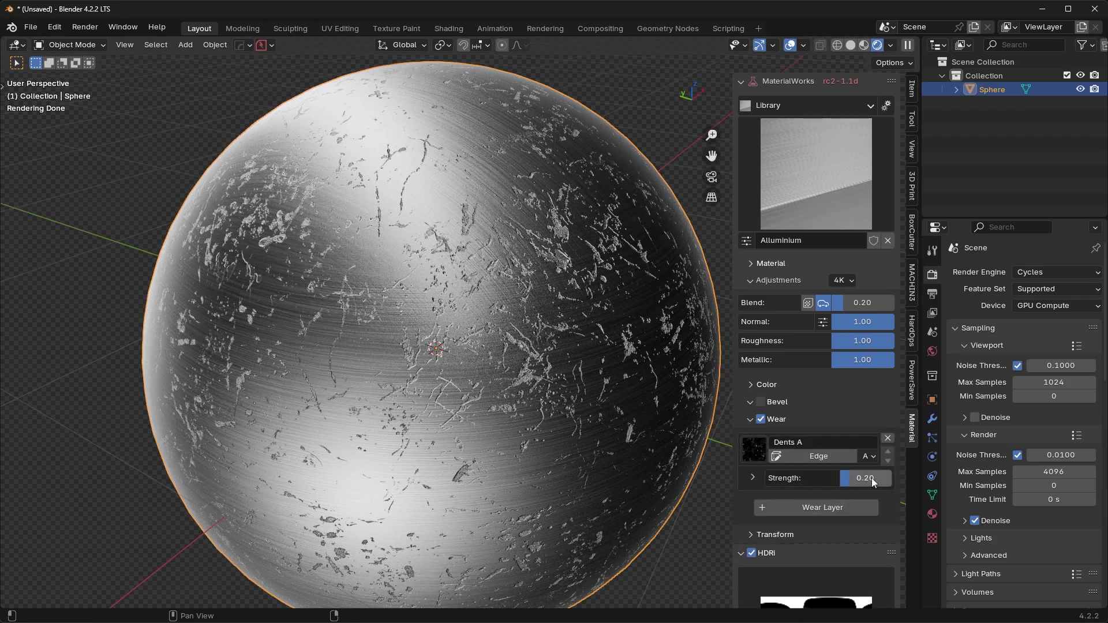
{"action": "mouse_move", "coordinate": [871, 478]}
{"action": "left_mouse_down"}
{"action": "mouse_move", "coordinate": [808, 479]}
{"action": "mouse_move", "coordinate": [868, 479]}
{"action": "mouse_move", "coordinate": [851, 478]}
{"action": "left_mouse_up"}
Try variations B and C of the Dents edge wear layer on the sphere
{"action": "left_click", "coordinate": [870, 456]}
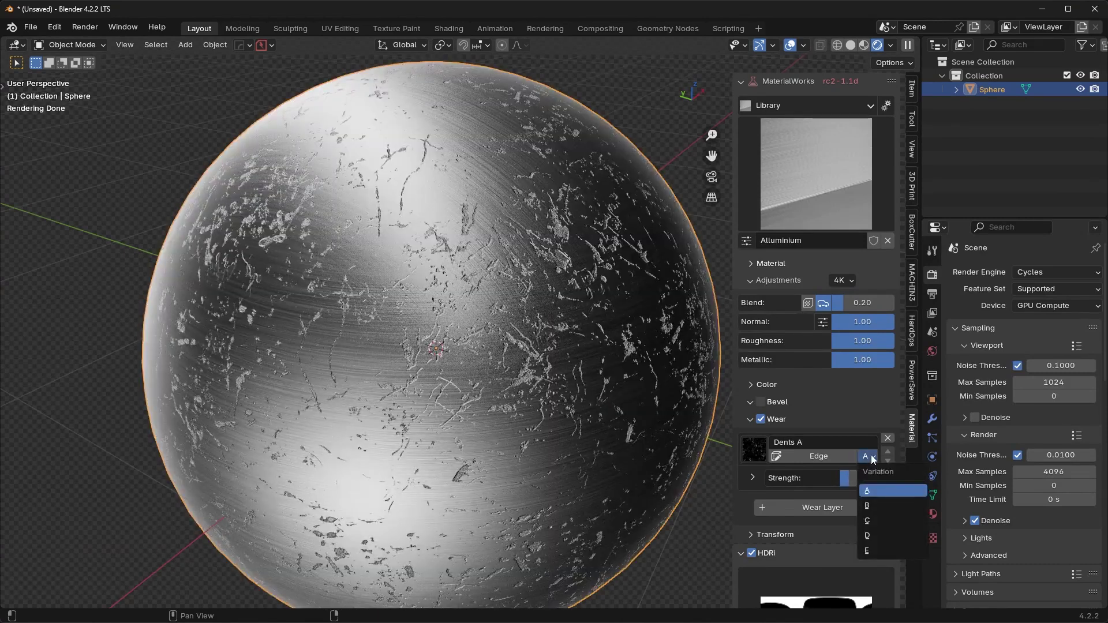
{"action": "left_click", "coordinate": [877, 505]}
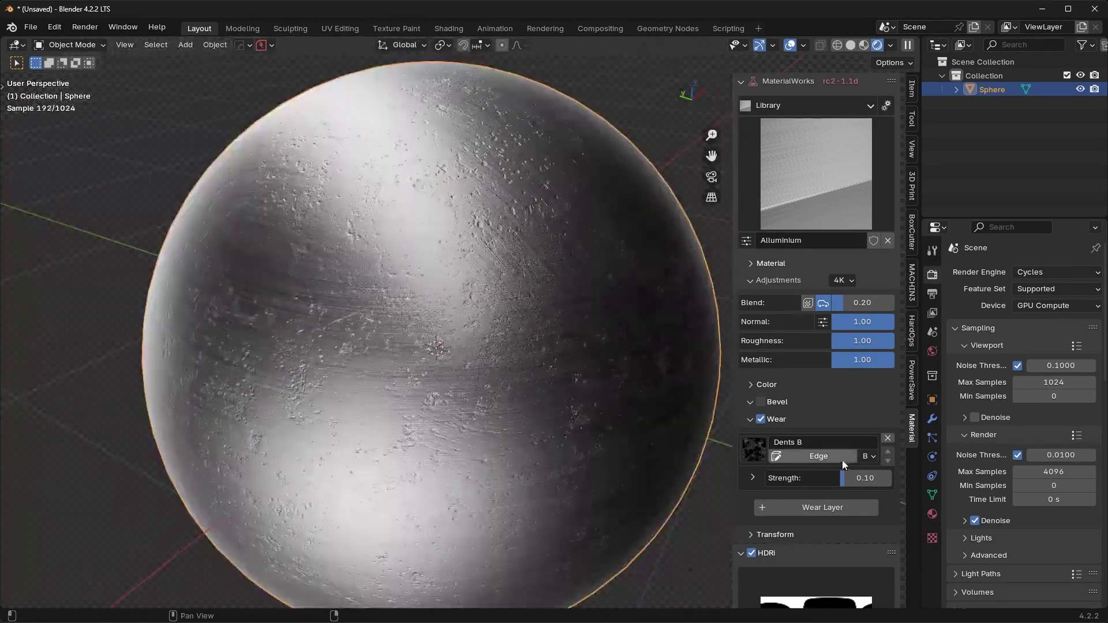
{"action": "left_click", "coordinate": [869, 455]}
{"action": "left_click", "coordinate": [880, 518]}
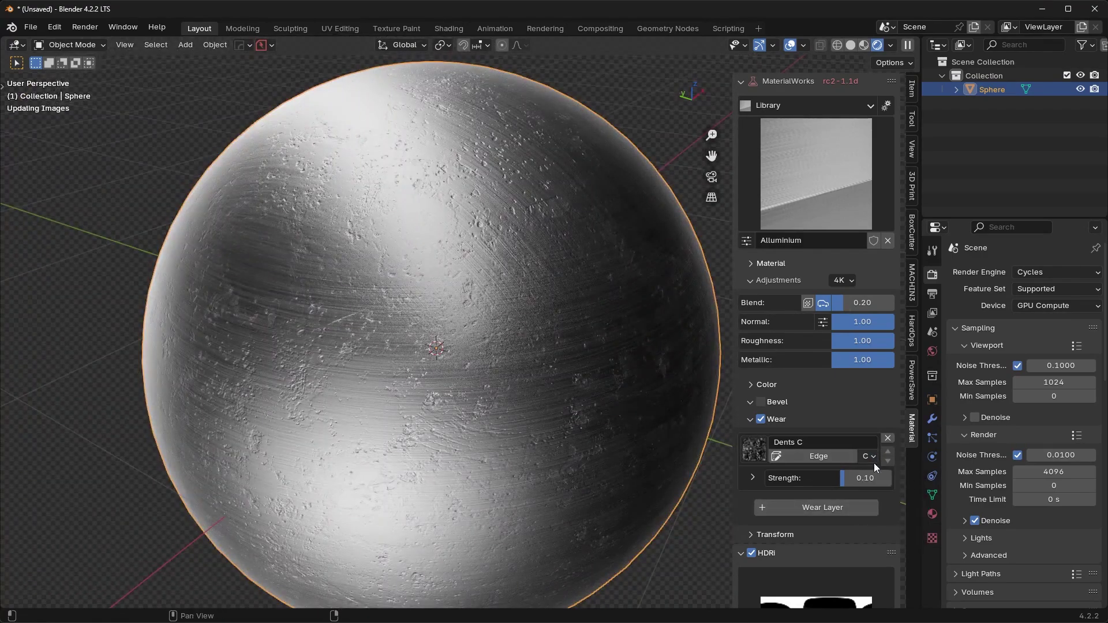
Try the Dents D wear variation and lower its Strength to 0.01
{"action": "left_click", "coordinate": [871, 458]}
{"action": "left_click", "coordinate": [874, 532]}
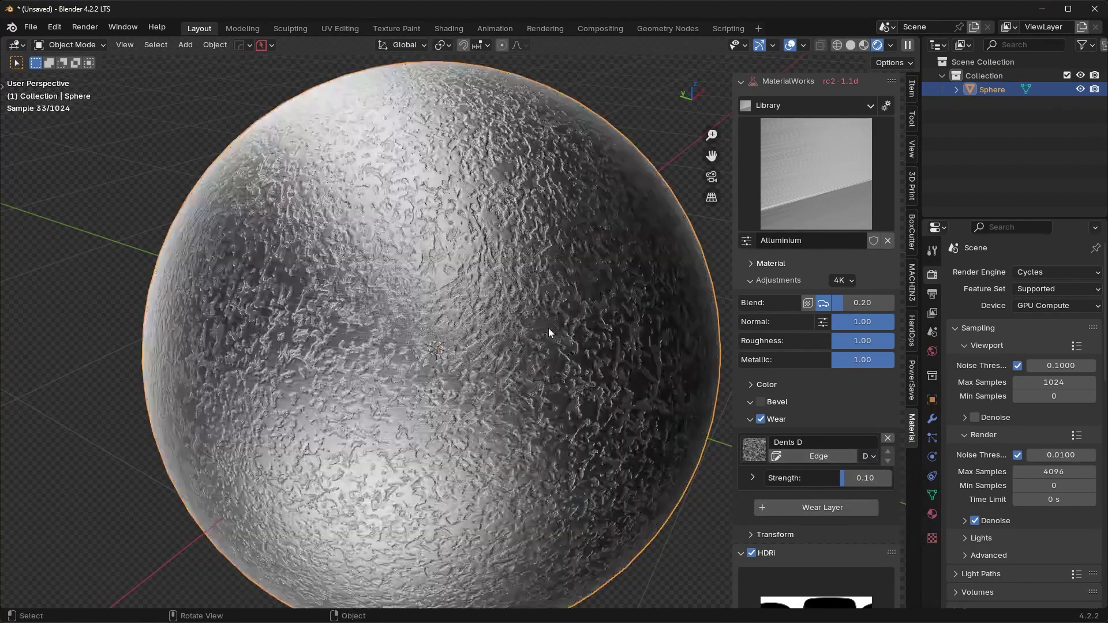
{"action": "left_click_drag", "start_coordinate": [867, 479], "coordinate": [848, 479]}
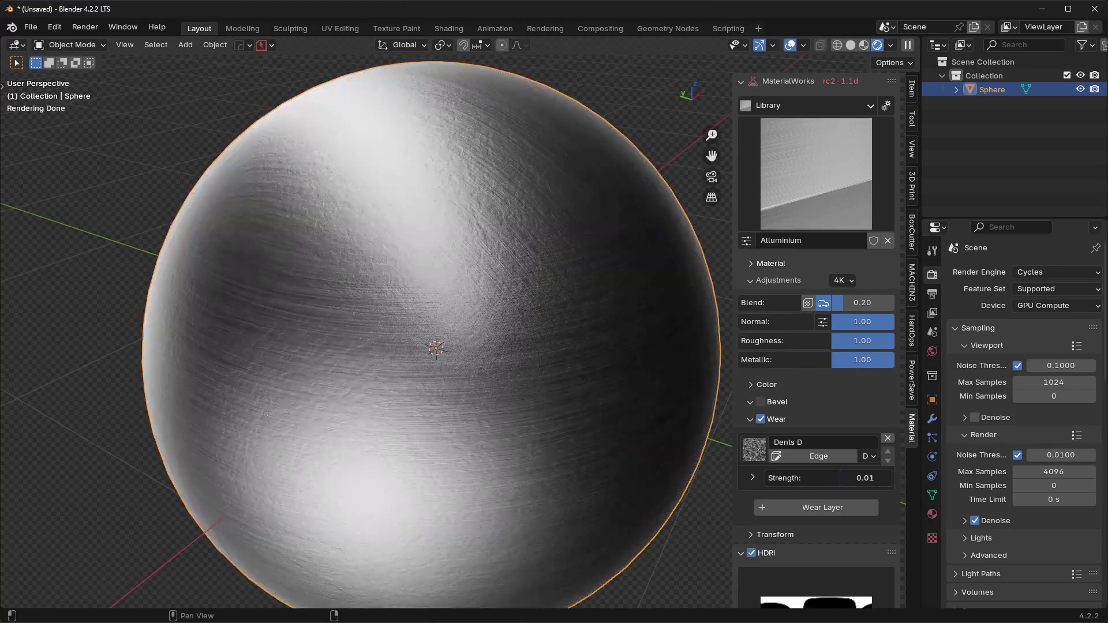
Change the wear layer to the Dents E variation, set its Strength to 0.03 and inspect the whole sphere
{"action": "left_click", "coordinate": [872, 460]}
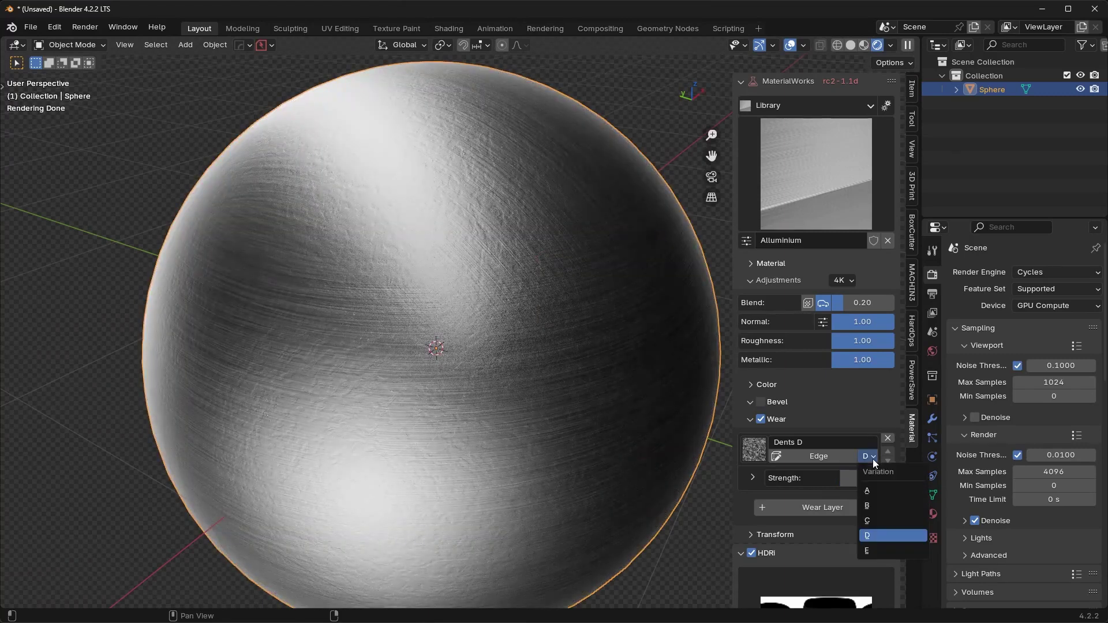
{"action": "left_click", "coordinate": [881, 551]}
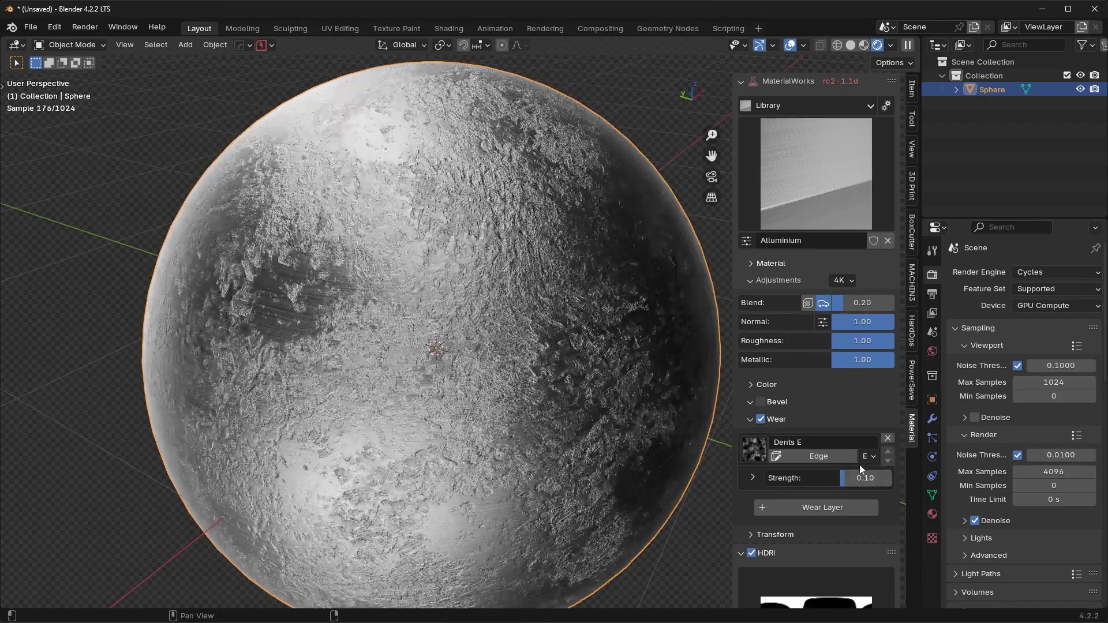
{"action": "left_click_drag", "start_coordinate": [842, 478], "coordinate": [840, 477]}
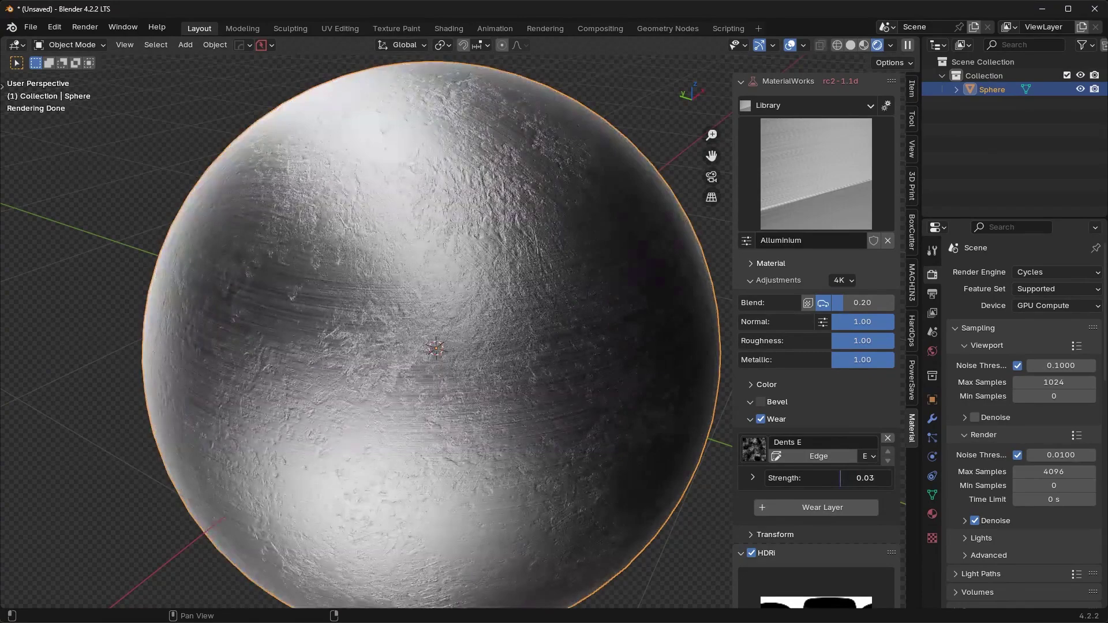
{"action": "middle_click_drag", "start_coordinate": [634, 382], "coordinate": [664, 404]}
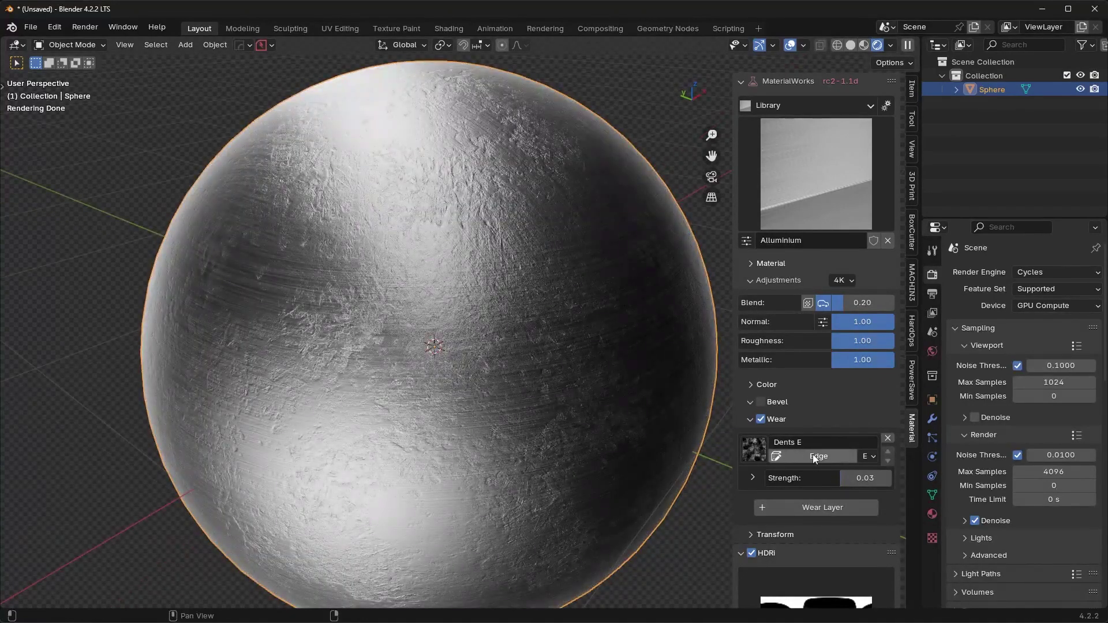
{"action": "scroll", "coordinate": [812, 454], "scroll_direction": "down", "scroll_amount": 2}
{"action": "scroll", "coordinate": [488, 351], "scroll_direction": "down", "scroll_amount": 4}
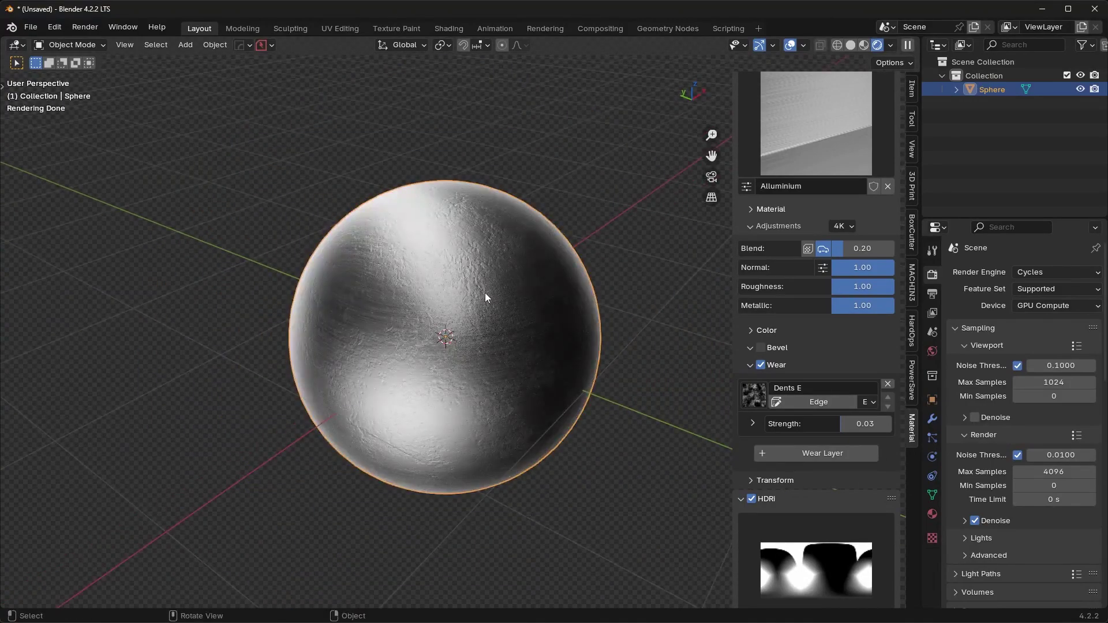
Delete the sphere and add a mesh cube in its place
{"action": "scroll", "coordinate": [485, 292], "scroll_direction": "up", "scroll_amount": 2}
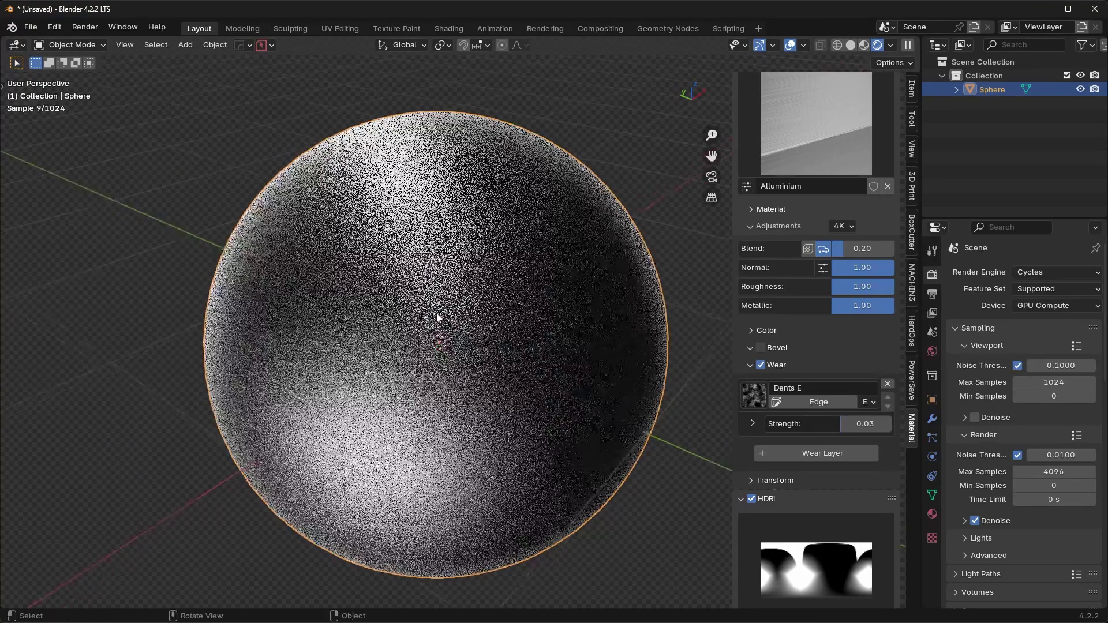
{"action": "key", "text": "Delete"}
{"action": "key", "text": "shift+a"}
{"action": "mouse_move", "coordinate": [441, 306]}
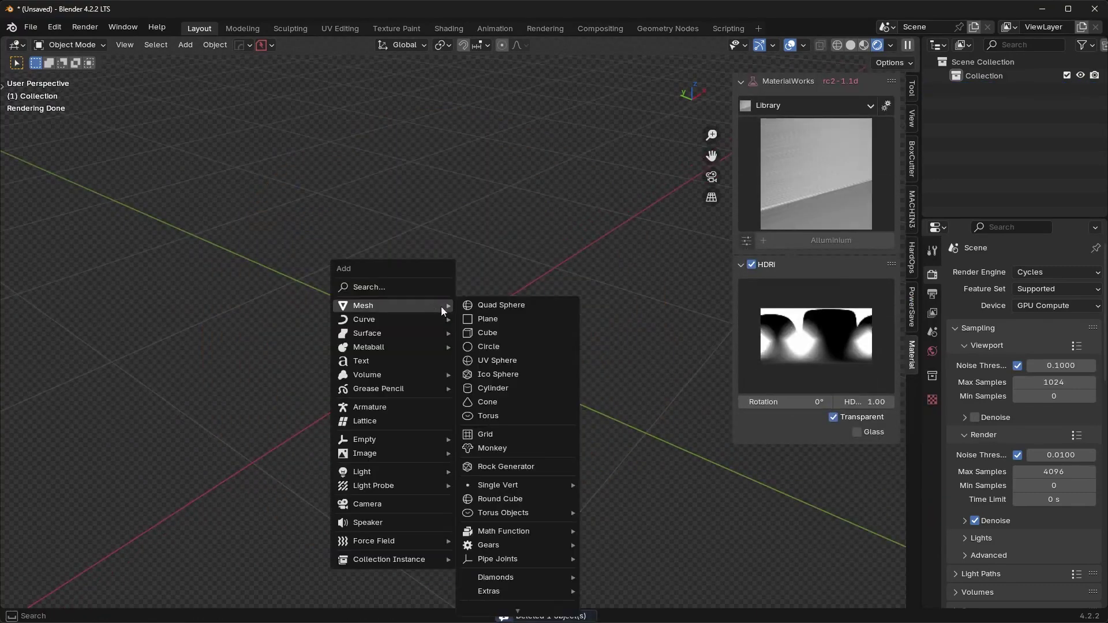
{"action": "left_click", "coordinate": [510, 330]}
Add a HardOps bevel with 3 segments and a 30° angle limit to the cube
{"action": "key", "text": "q"}
{"action": "left_click", "coordinate": [539, 318]}
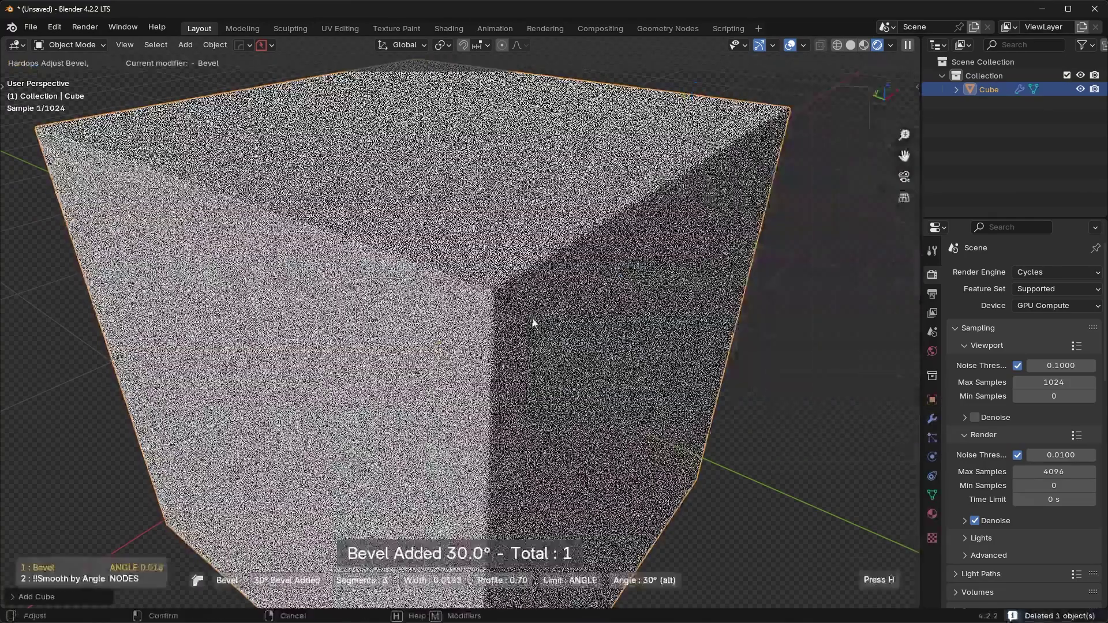
{"action": "left_click", "coordinate": [531, 319]}
Apply the Alluminium library material to the bevelled cube
{"action": "scroll", "coordinate": [531, 319], "scroll_direction": "down", "scroll_amount": 3}
{"action": "left_click", "coordinate": [827, 176]}
{"action": "left_click", "coordinate": [288, 272]}
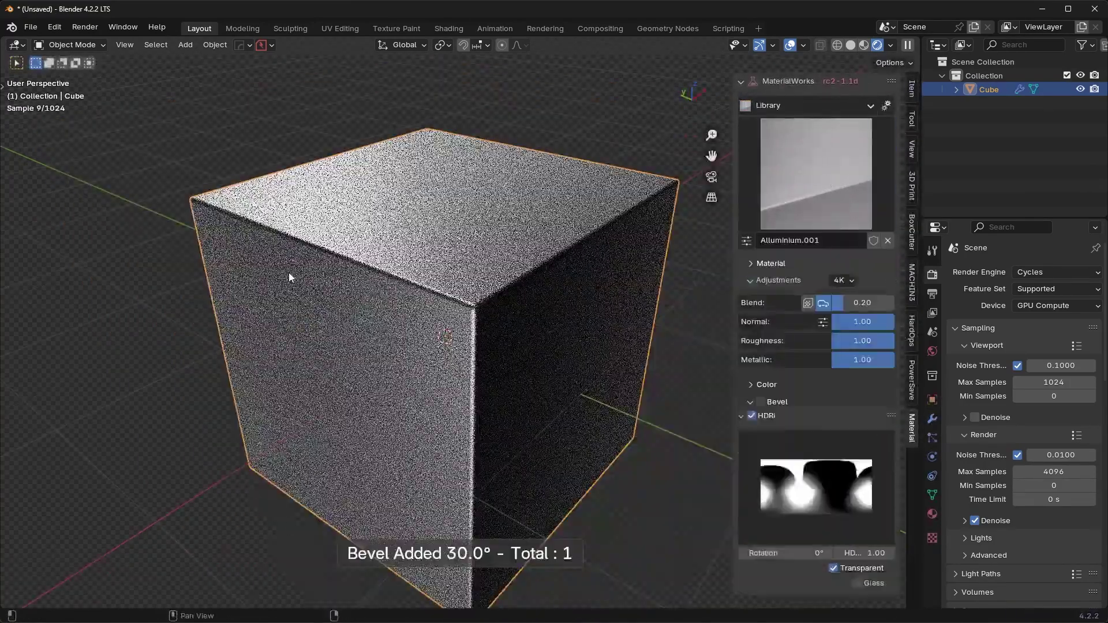
{"action": "middle_click_drag", "start_coordinate": [504, 362], "coordinate": [490, 361]}
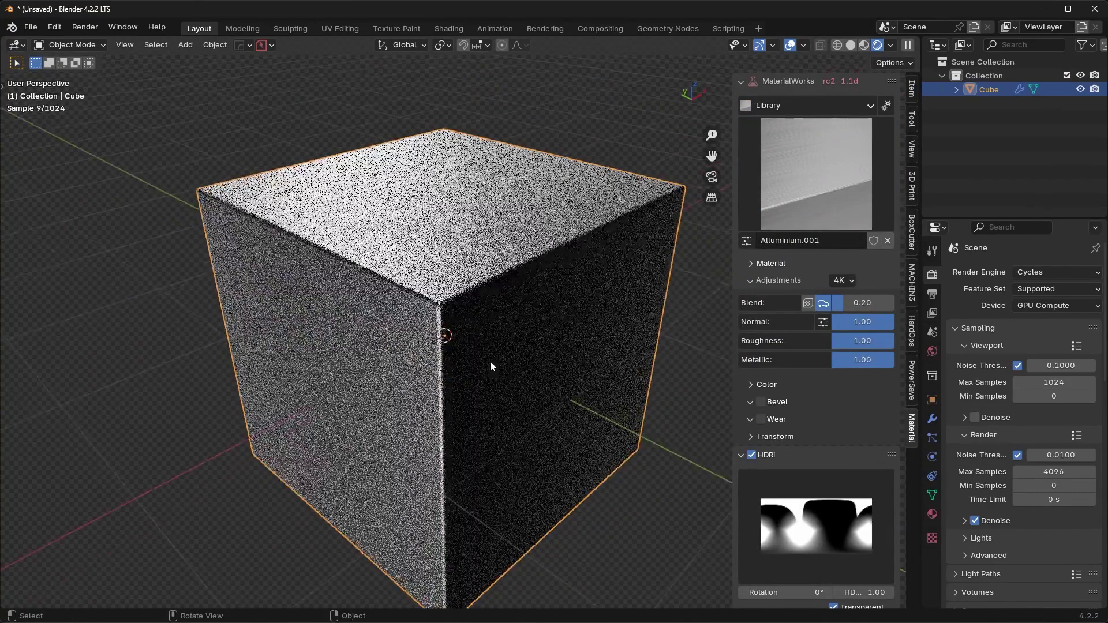
Enable Wear on the cube's material, limit the Dents A layer to edge wear and inspect the cube's edges
{"action": "left_click", "coordinate": [760, 419]}
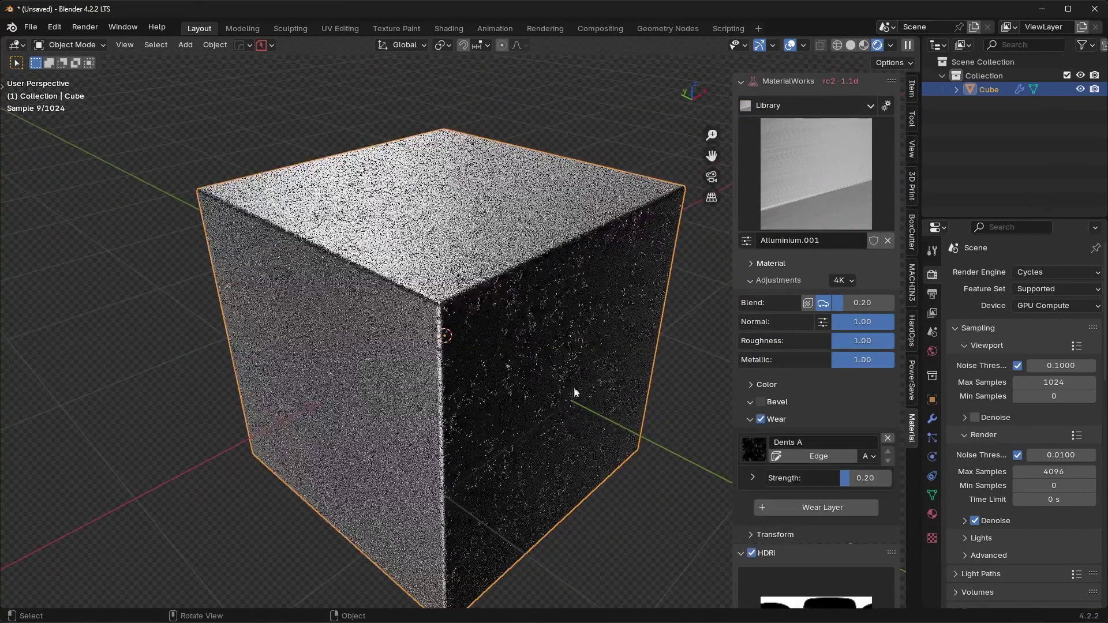
{"action": "scroll", "coordinate": [427, 343], "scroll_direction": "up", "scroll_amount": 4}
{"action": "middle_click_drag", "start_coordinate": [427, 343], "coordinate": [496, 370]}
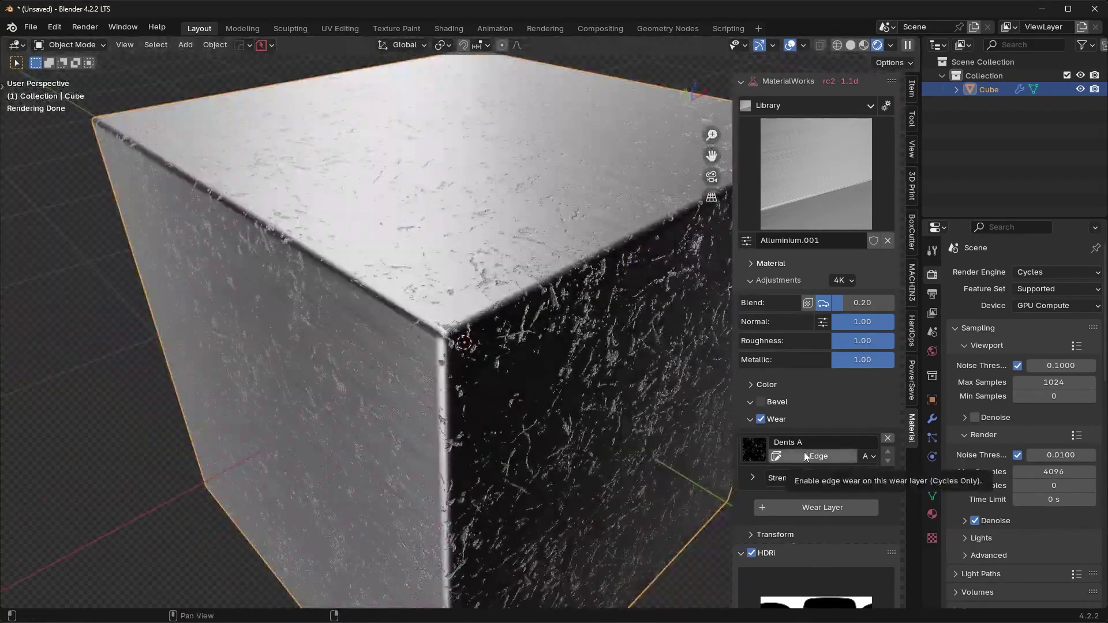
{"action": "left_click", "coordinate": [802, 457]}
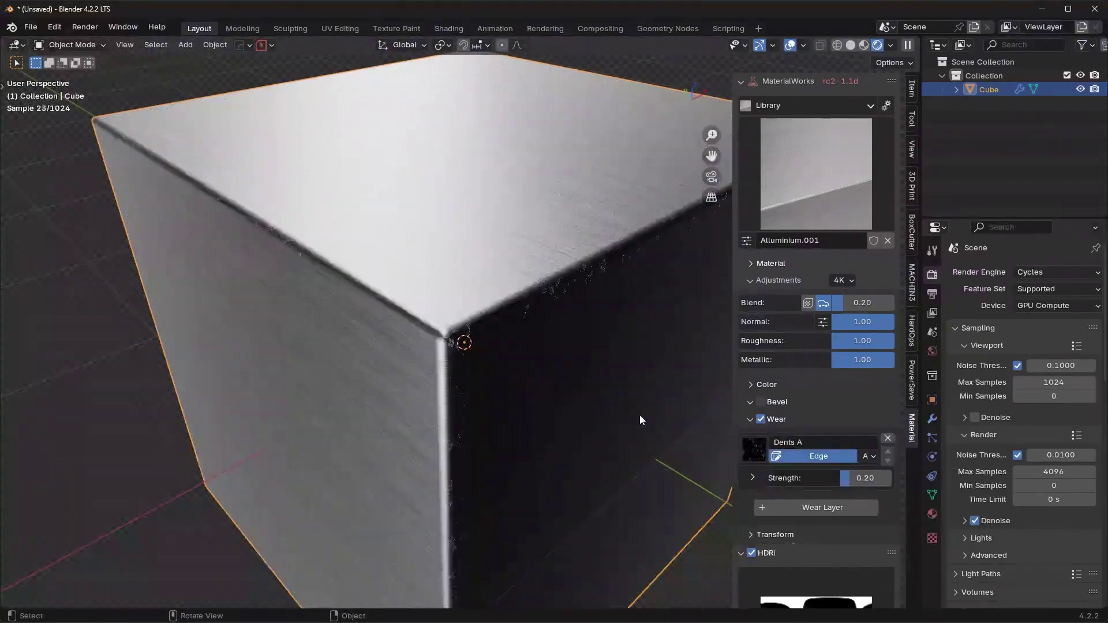
{"action": "middle_click_drag", "start_coordinate": [634, 413], "coordinate": [558, 386]}
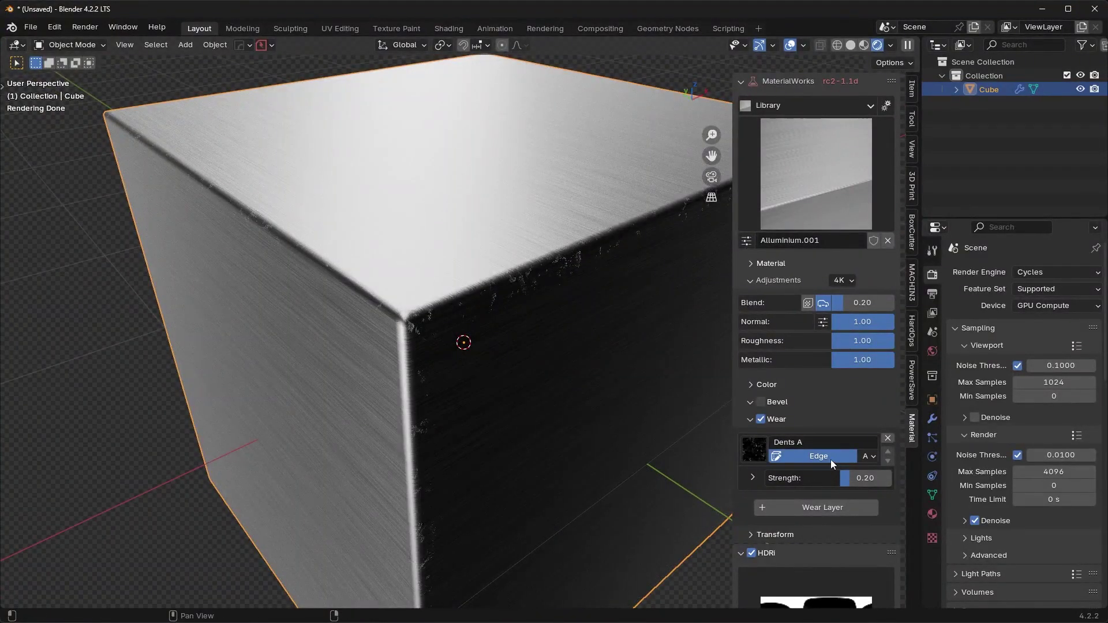
{"action": "middle_click_drag", "start_coordinate": [506, 338], "coordinate": [515, 327]}
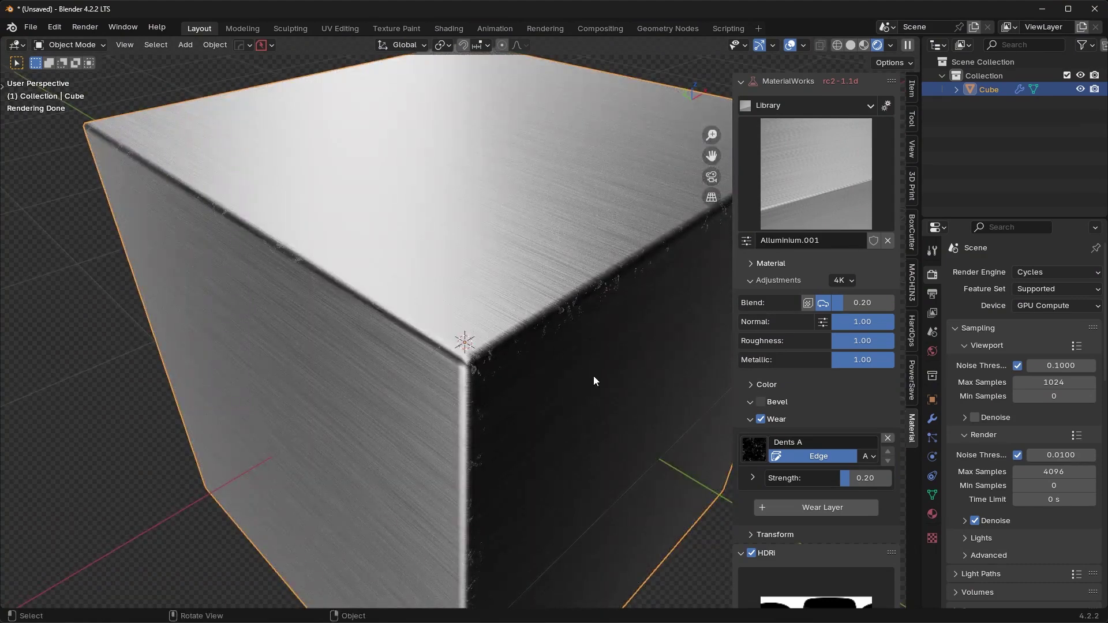
{"action": "scroll", "coordinate": [496, 359], "scroll_direction": "up", "scroll_amount": 2}
{"action": "middle_click_drag", "start_coordinate": [554, 361], "coordinate": [531, 323]}
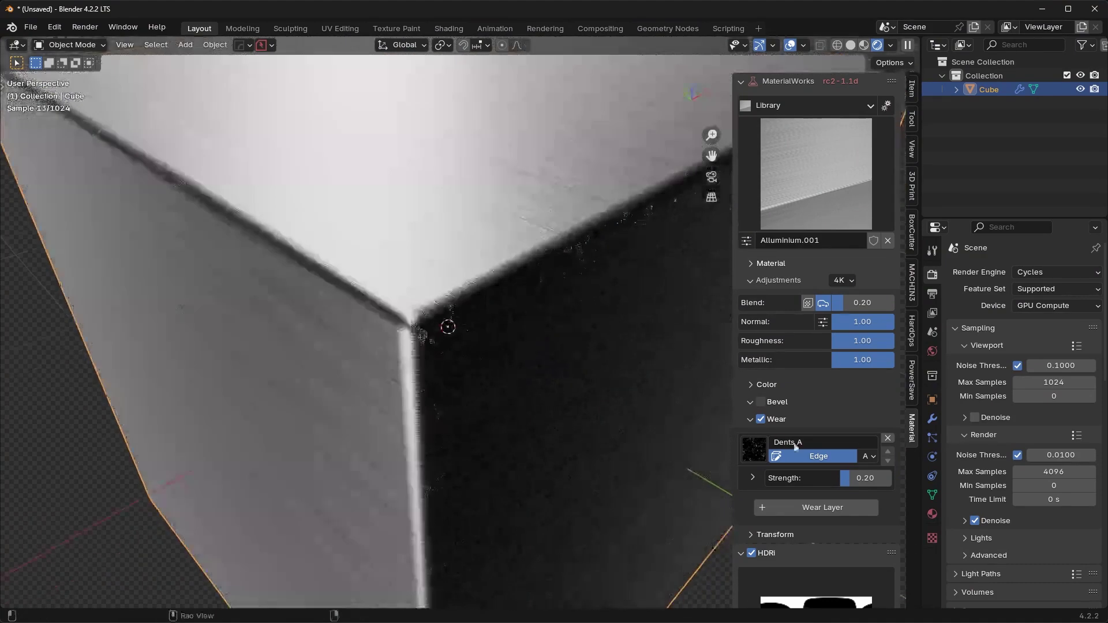
{"action": "scroll", "coordinate": [828, 452], "scroll_direction": "down", "scroll_amount": 3}
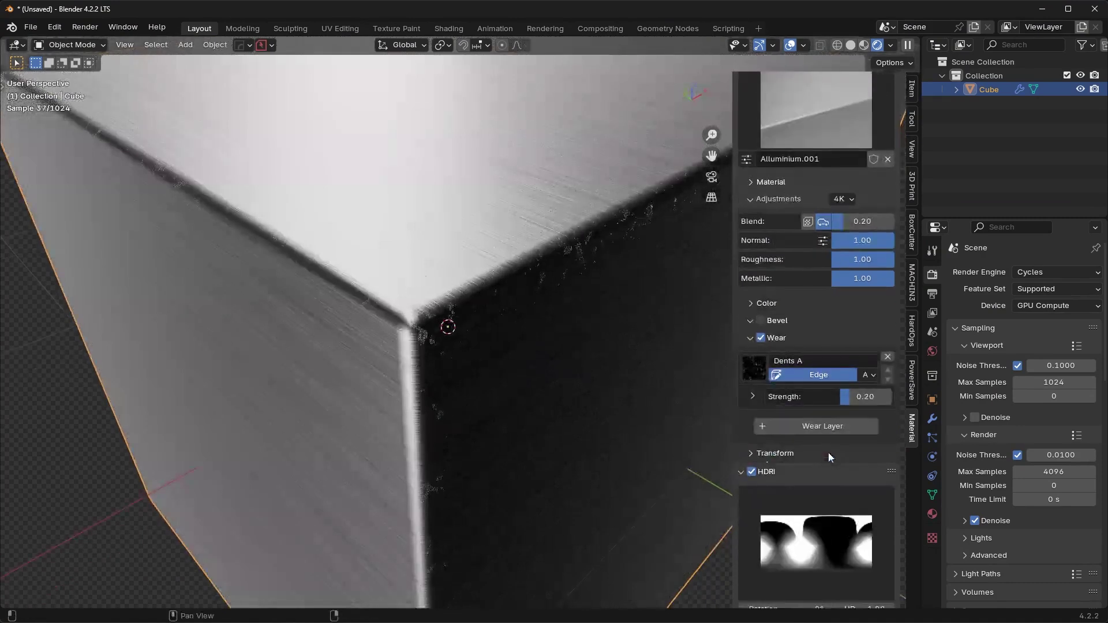
Expand the Dents A layer's settings, then set Samples to 6 and Width to 0.61 m
{"action": "left_click", "coordinate": [752, 395]}
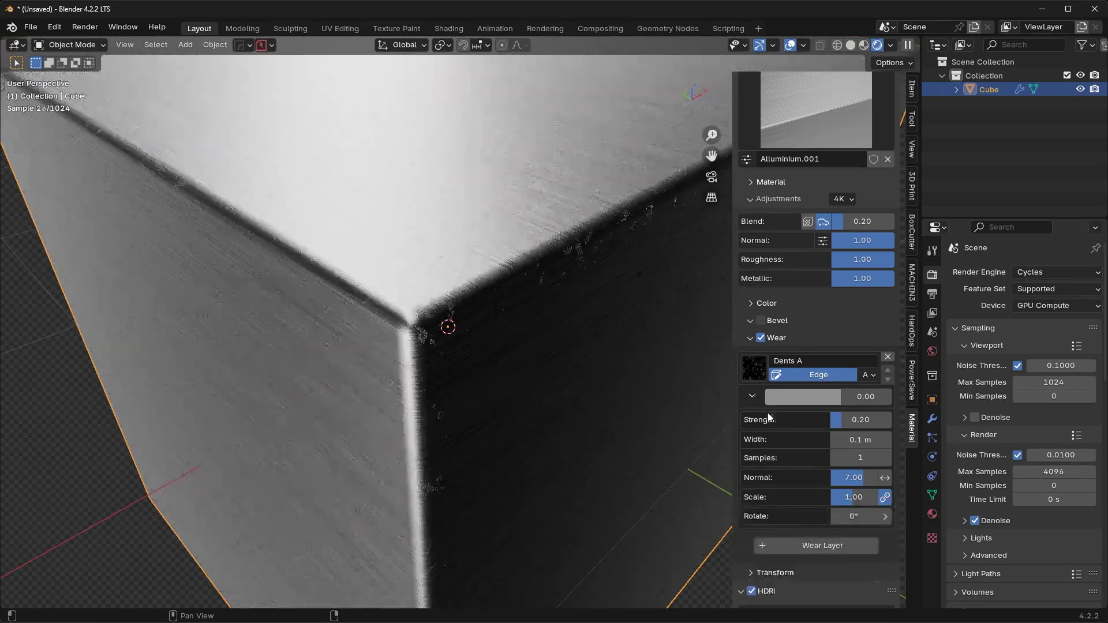
{"action": "left_click_drag", "start_coordinate": [861, 458], "coordinate": [891, 439]}
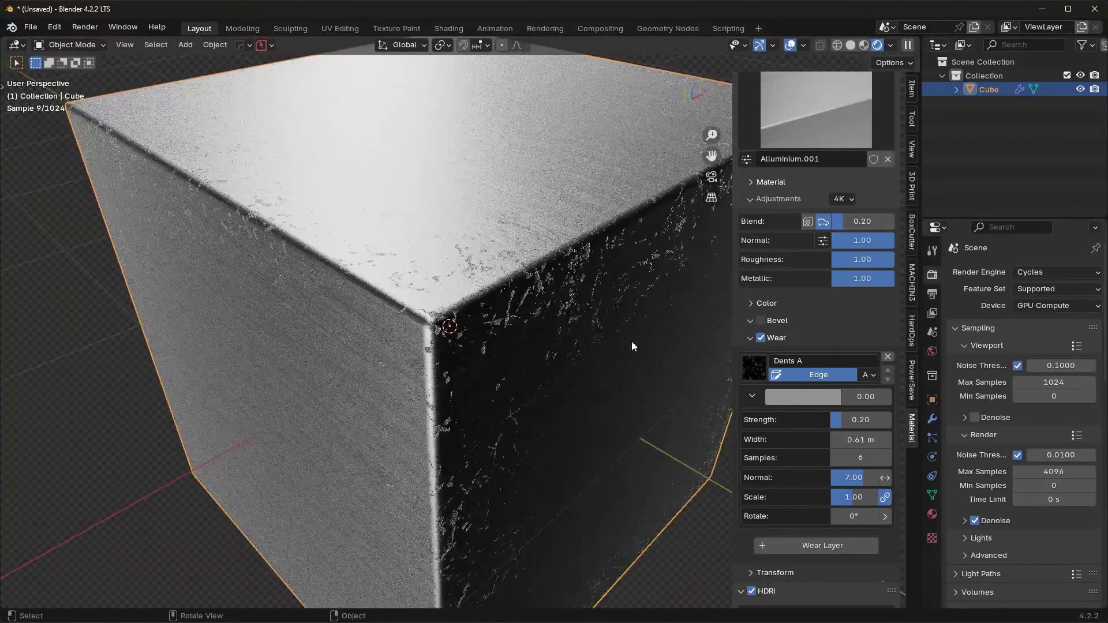
{"action": "scroll", "coordinate": [484, 302], "scroll_direction": "down", "scroll_amount": 2}
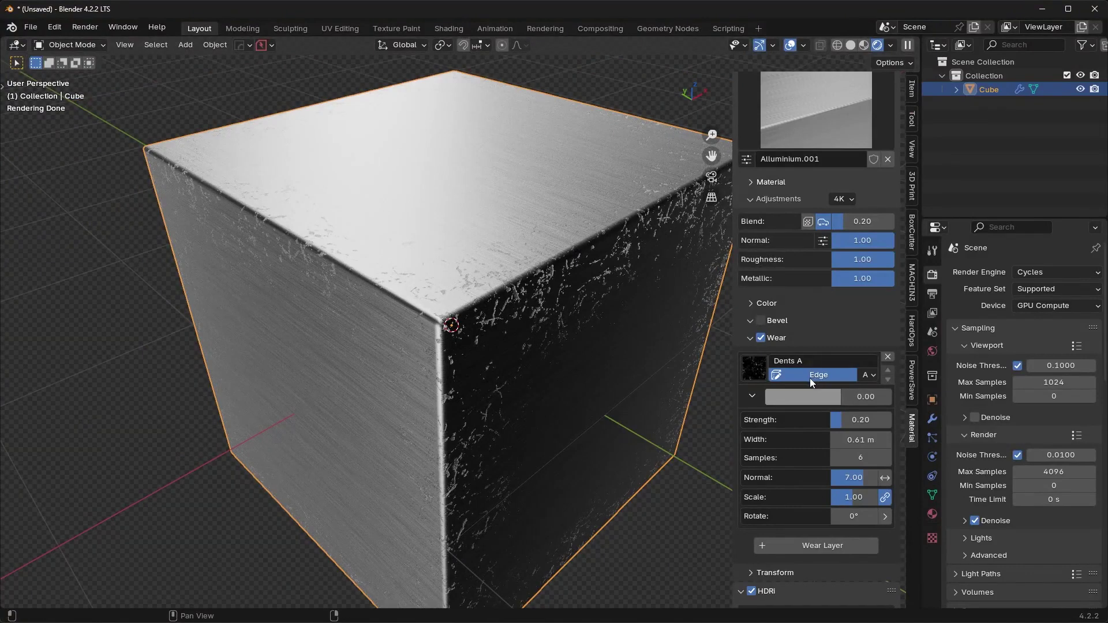
Try the Edgewear A wear type with Strength 0.18, Width 0.46 m and Samples 5
{"action": "left_click", "coordinate": [754, 367]}
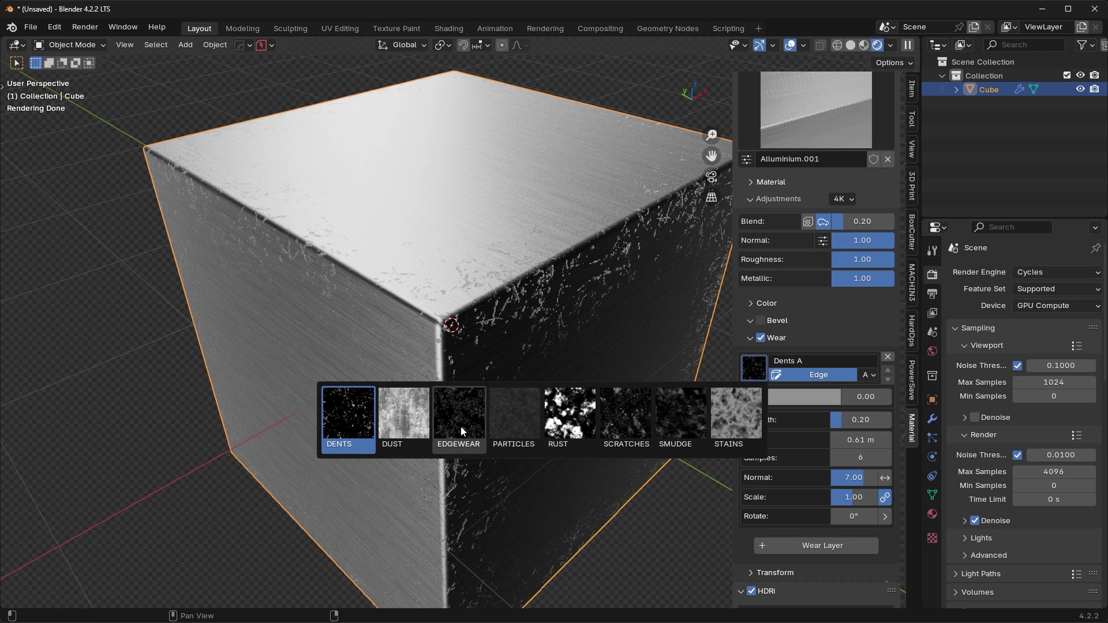
{"action": "left_click", "coordinate": [756, 367]}
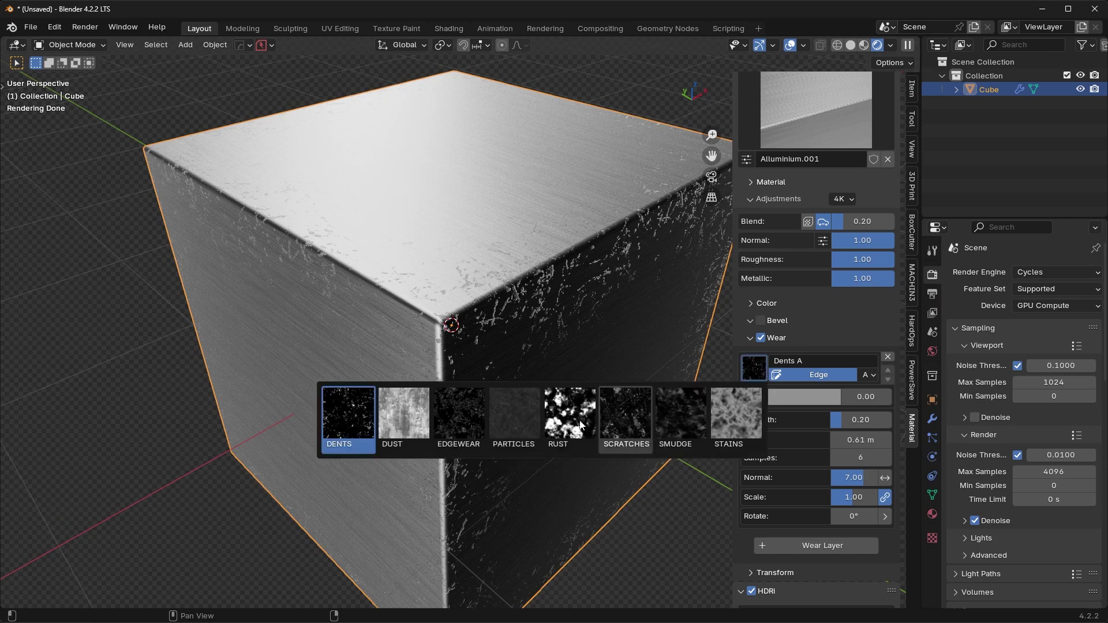
{"action": "left_click", "coordinate": [449, 410]}
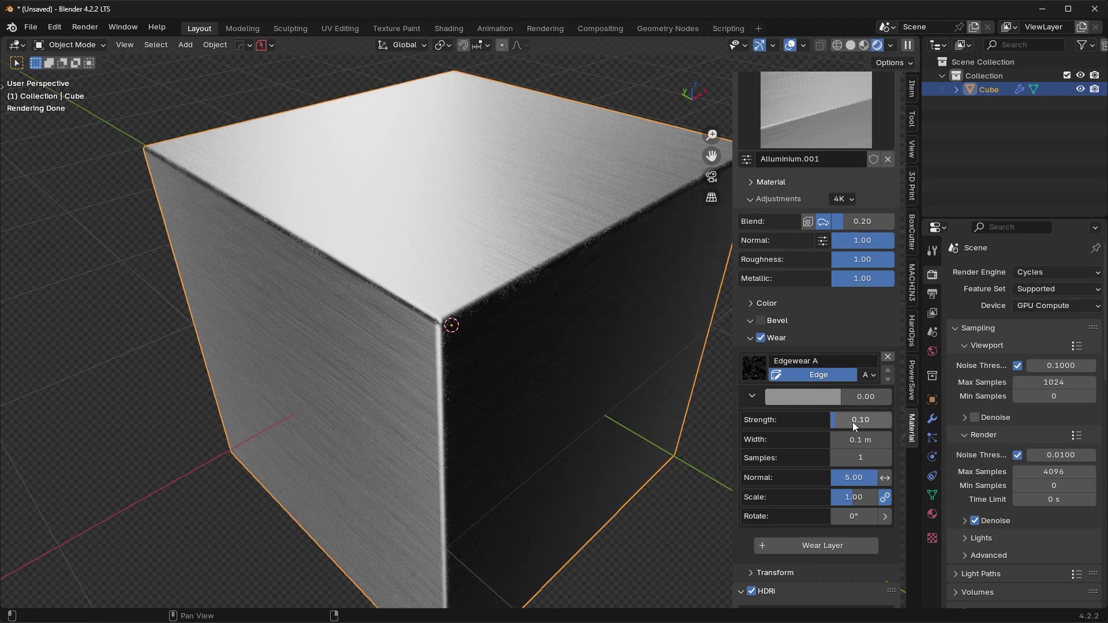
{"action": "mouse_move", "coordinate": [860, 440]}
{"action": "left_mouse_down"}
{"action": "mouse_move", "coordinate": [894, 440]}
{"action": "mouse_move", "coordinate": [857, 440]}
{"action": "mouse_move", "coordinate": [864, 420]}
{"action": "left_mouse_up"}
{"action": "scroll", "coordinate": [491, 288], "scroll_direction": "up", "scroll_amount": 4}
{"action": "scroll", "coordinate": [435, 243], "scroll_direction": "down", "scroll_amount": 4}
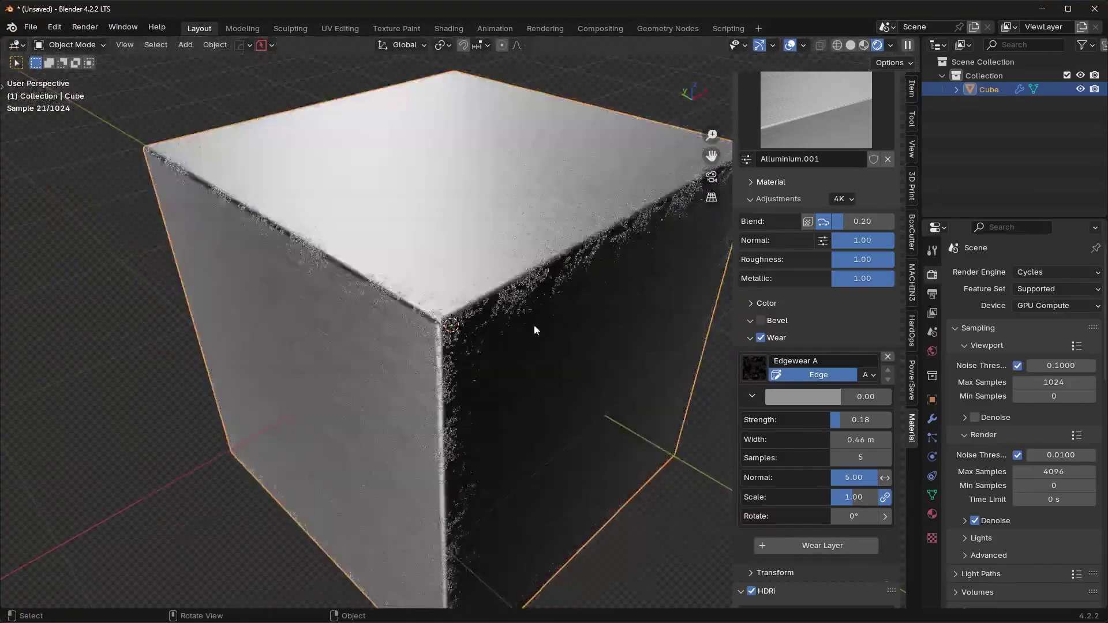
Try the Edgewear B and C variations, giving C a Strength of 0.20 and a Width of 0.48 m
{"action": "left_click", "coordinate": [869, 376]}
{"action": "left_click", "coordinate": [878, 425]}
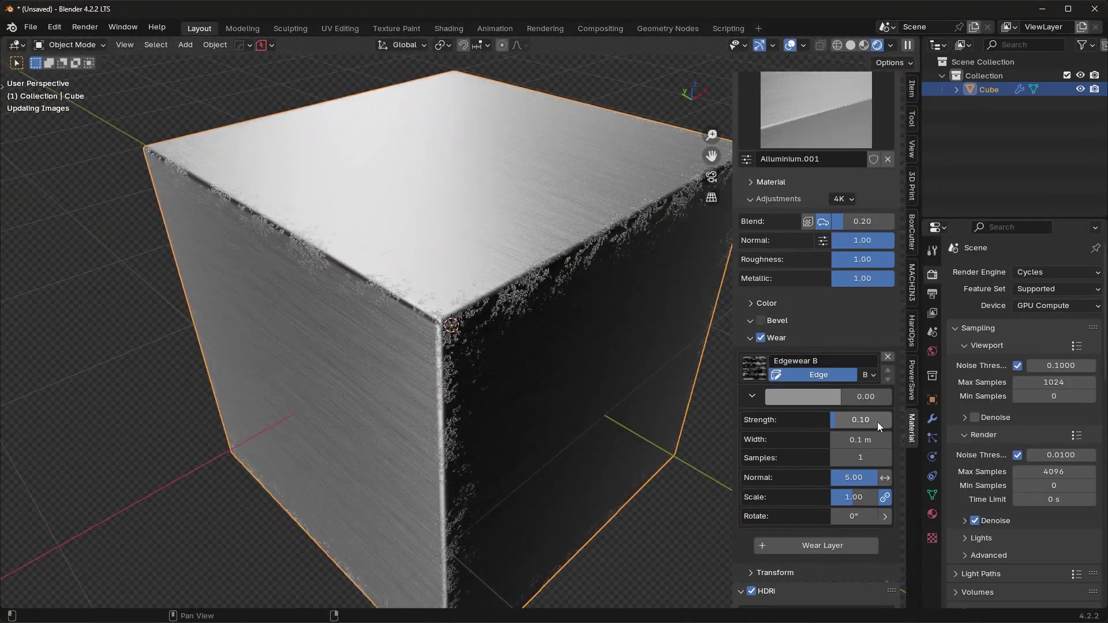
{"action": "left_click", "coordinate": [869, 375]}
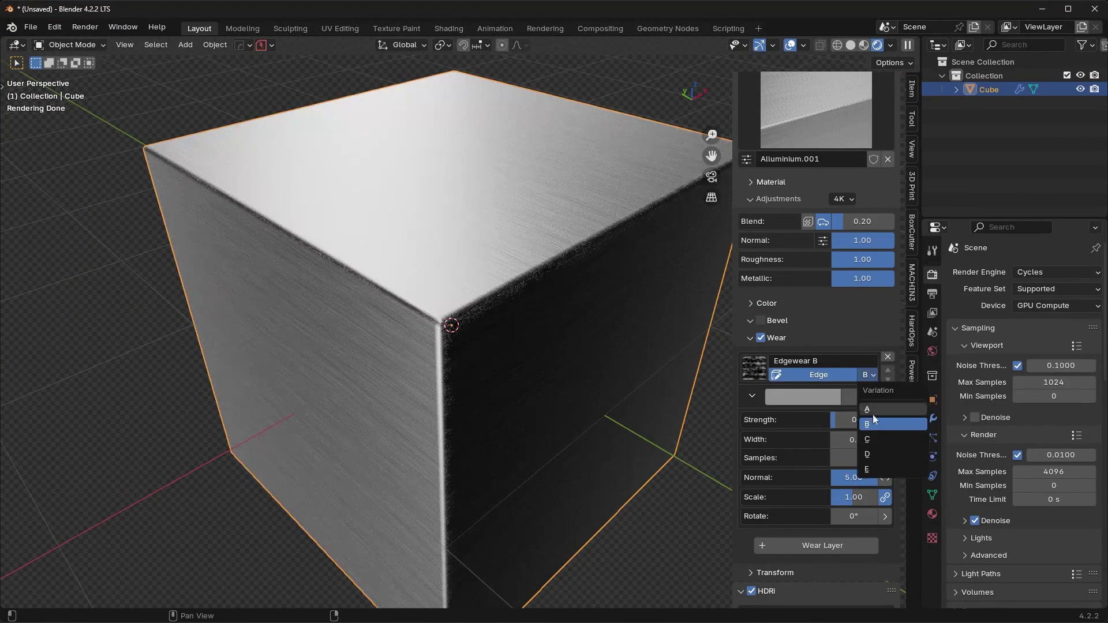
{"action": "left_click", "coordinate": [867, 437]}
{"action": "left_click_drag", "start_coordinate": [857, 420], "coordinate": [884, 440]}
{"action": "scroll", "coordinate": [525, 311], "scroll_direction": "down", "scroll_amount": 3}
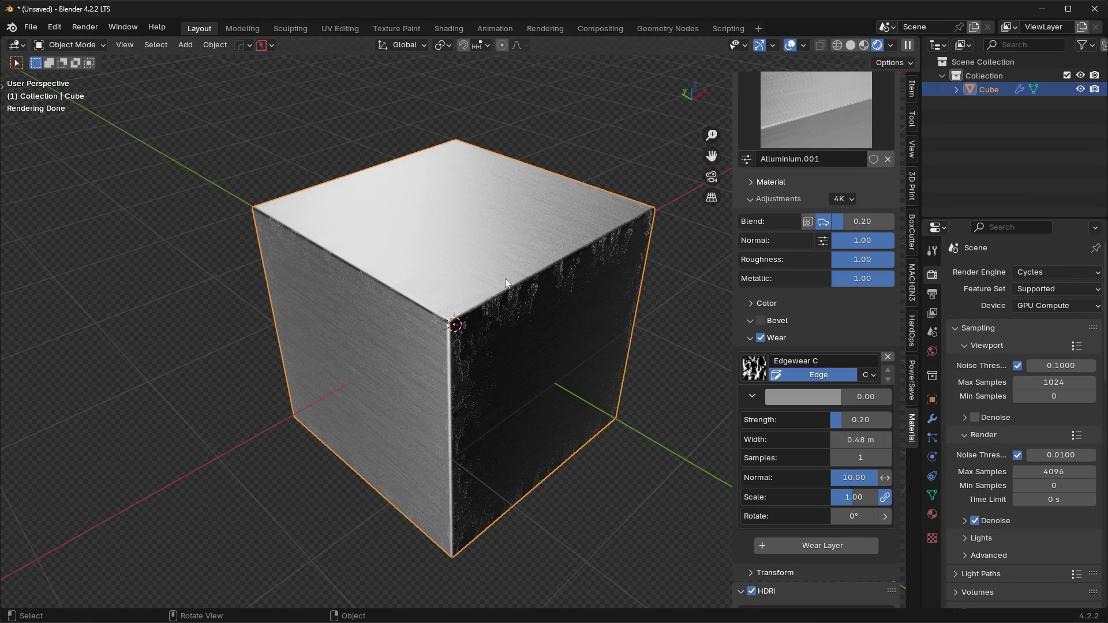
{"action": "scroll", "coordinate": [515, 295], "scroll_direction": "up", "scroll_amount": 3}
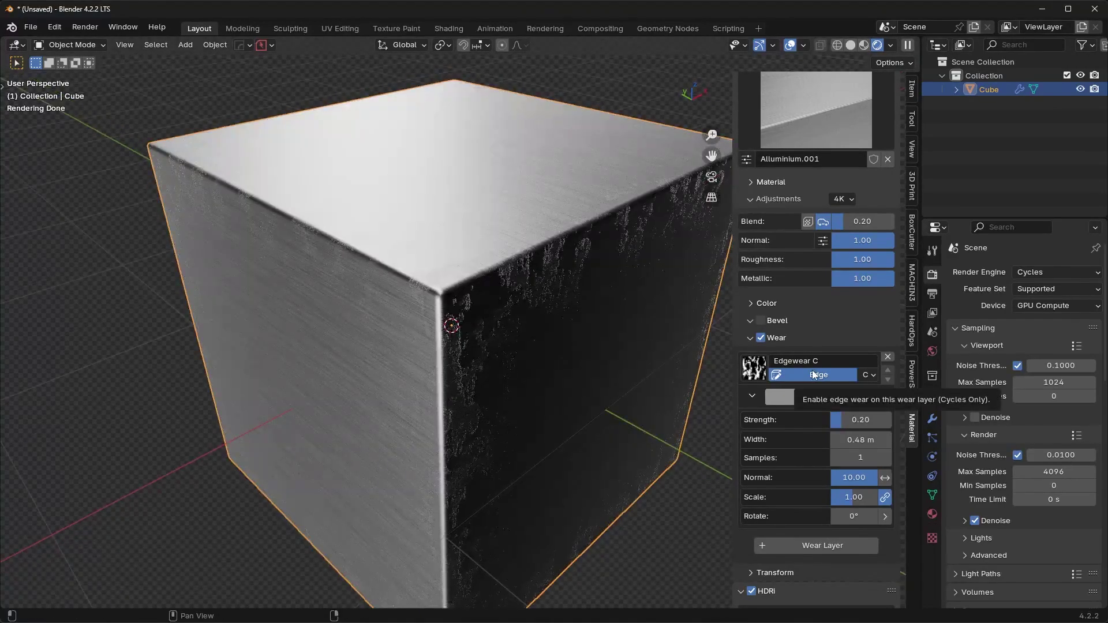
{"action": "scroll", "coordinate": [536, 346], "scroll_direction": "down", "scroll_amount": 3}
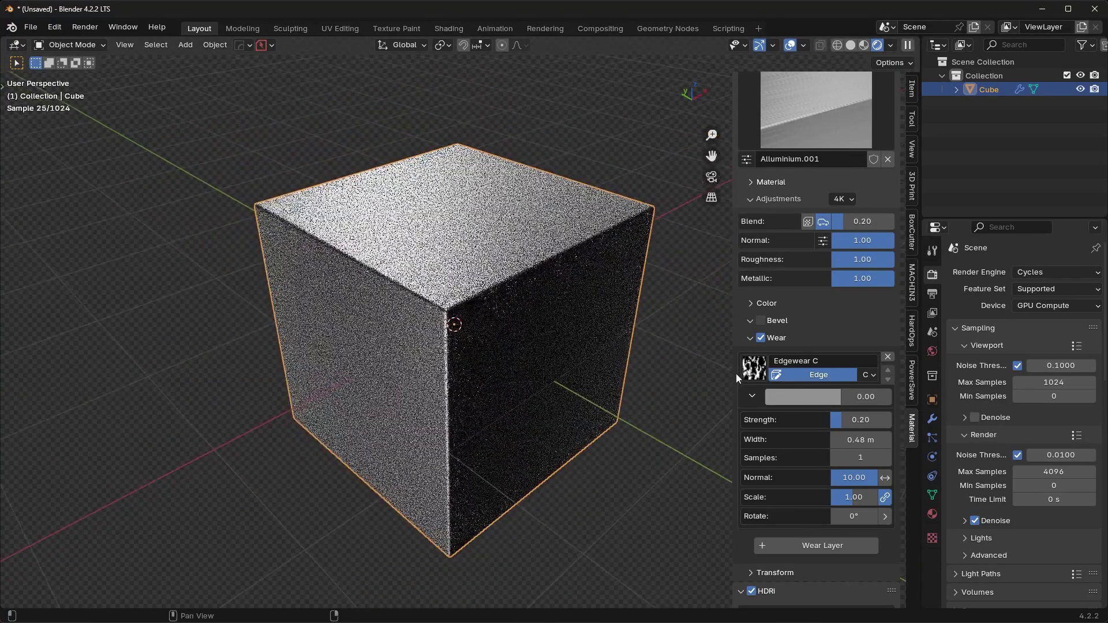
Try the Dust C wear type on the cube, collapse the layer's settings and set its Strength to 0.82
{"action": "left_click", "coordinate": [753, 369]}
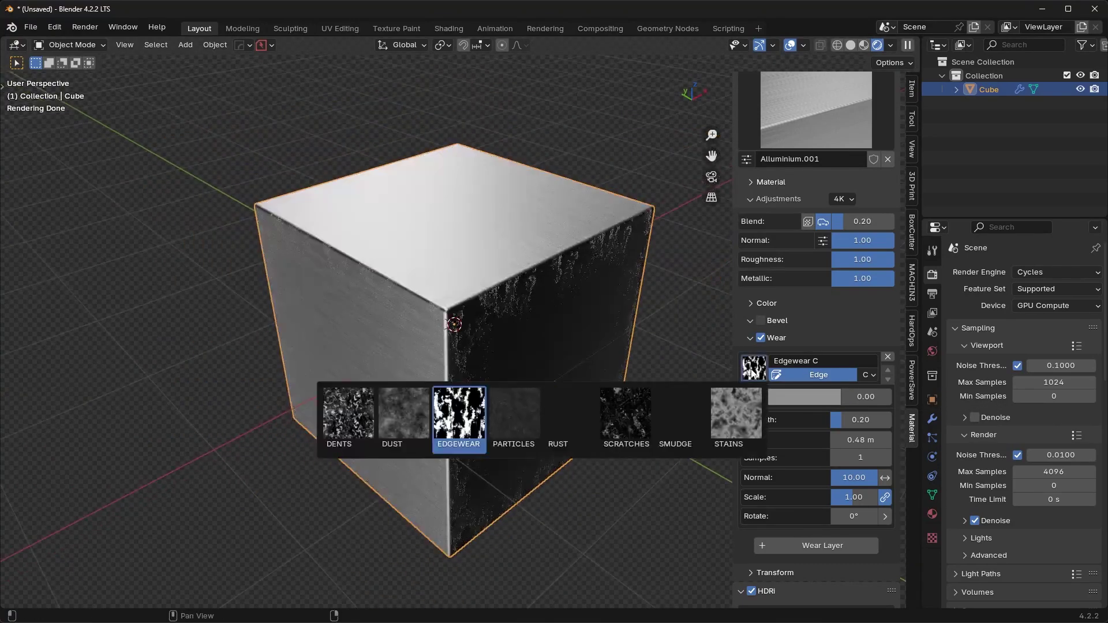
{"action": "left_click", "coordinate": [407, 414]}
{"action": "middle_click_drag", "start_coordinate": [530, 346], "coordinate": [571, 323]}
{"action": "scroll", "coordinate": [525, 352], "scroll_direction": "up", "scroll_amount": 5}
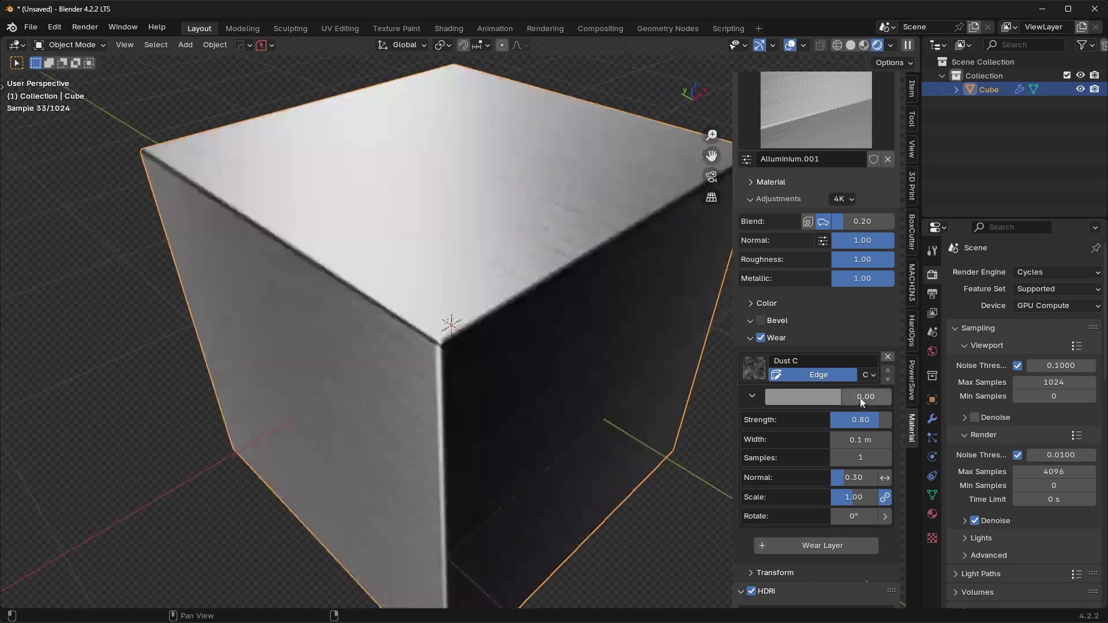
{"action": "left_click", "coordinate": [859, 396]}
{"action": "left_click", "coordinate": [755, 396]}
{"action": "left_click", "coordinate": [753, 396]}
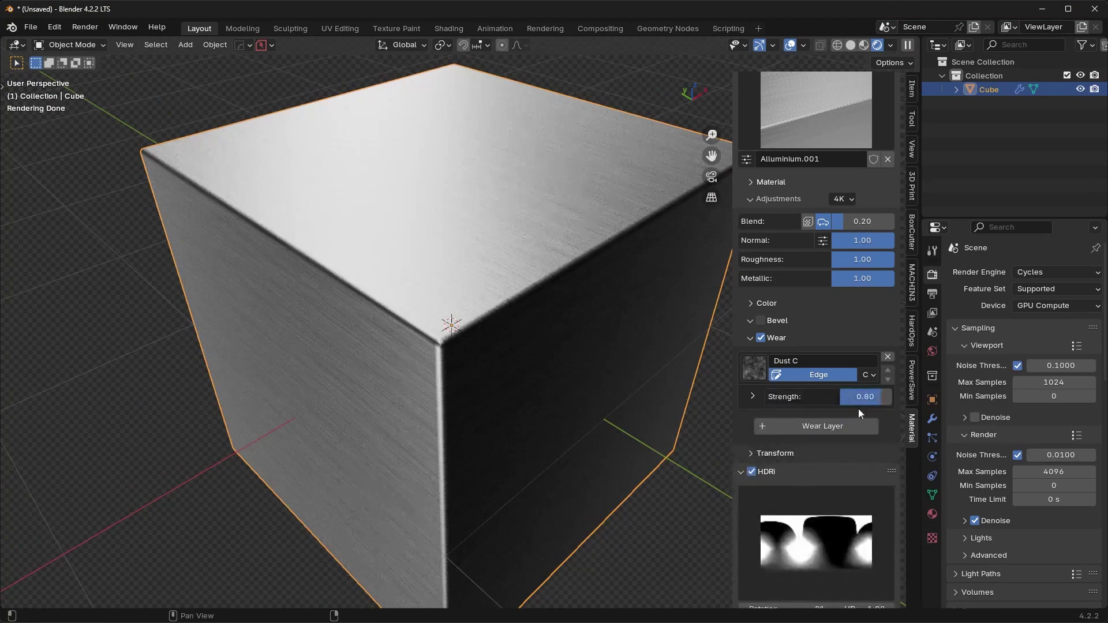
{"action": "mouse_move", "coordinate": [877, 398]}
{"action": "left_mouse_down"}
{"action": "mouse_move", "coordinate": [889, 398]}
{"action": "mouse_move", "coordinate": [867, 398]}
{"action": "left_mouse_up"}
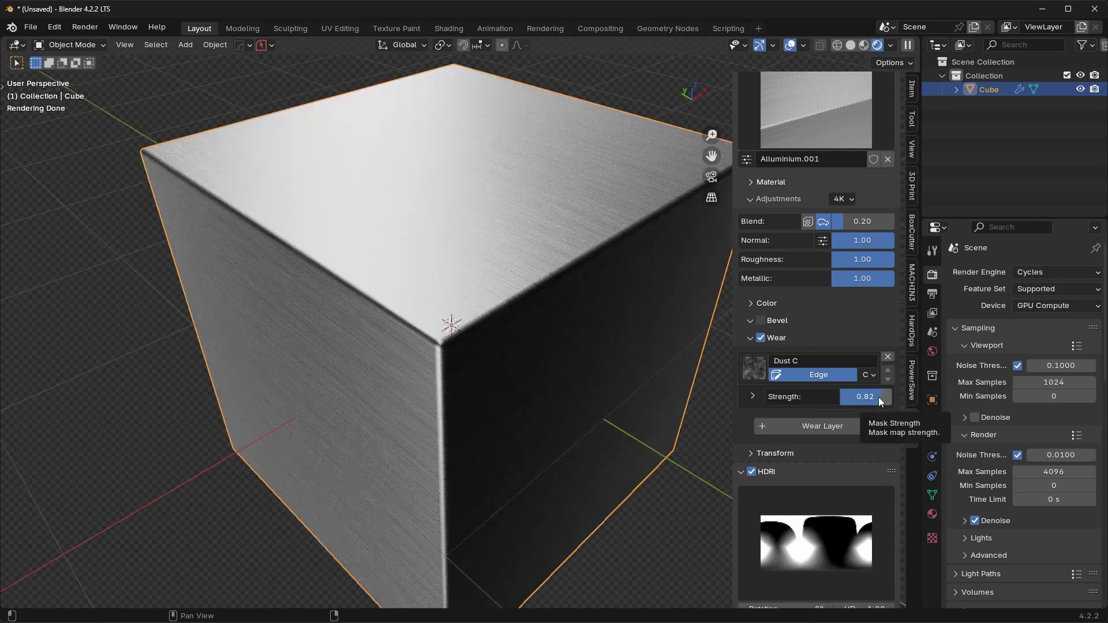
Turn off edge wear on the Dust C layer, set its Strength to 0.56 and inspect the cube
{"action": "left_click", "coordinate": [829, 376]}
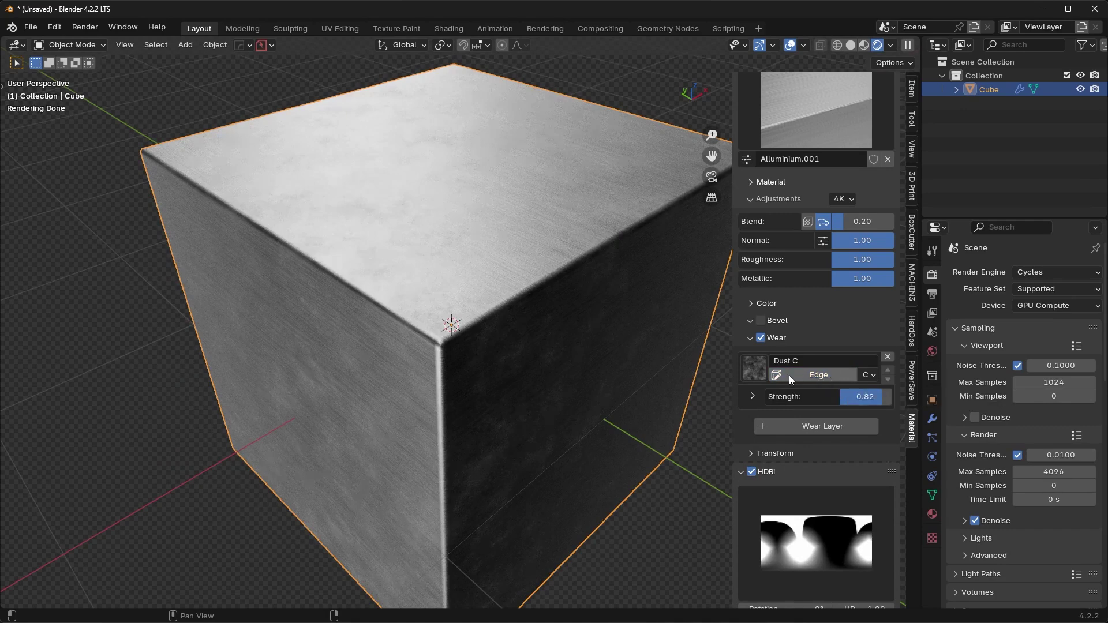
{"action": "mouse_move", "coordinate": [872, 396]}
{"action": "left_mouse_down"}
{"action": "mouse_move", "coordinate": [841, 397]}
{"action": "mouse_move", "coordinate": [872, 396]}
{"action": "left_mouse_up"}
{"action": "scroll", "coordinate": [515, 353], "scroll_direction": "up", "scroll_amount": 6}
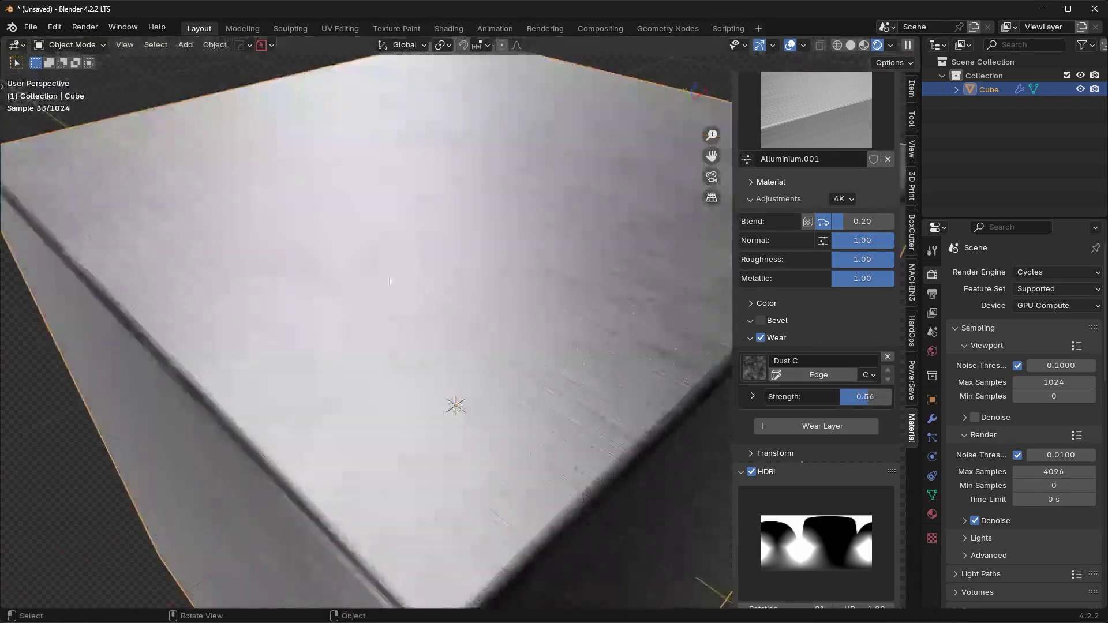
{"action": "scroll", "coordinate": [425, 291], "scroll_direction": "down", "scroll_amount": 6}
Try the Dust A variation at 0.10 Strength, then change the layer's wear type to Smudge A
{"action": "left_click", "coordinate": [867, 374]}
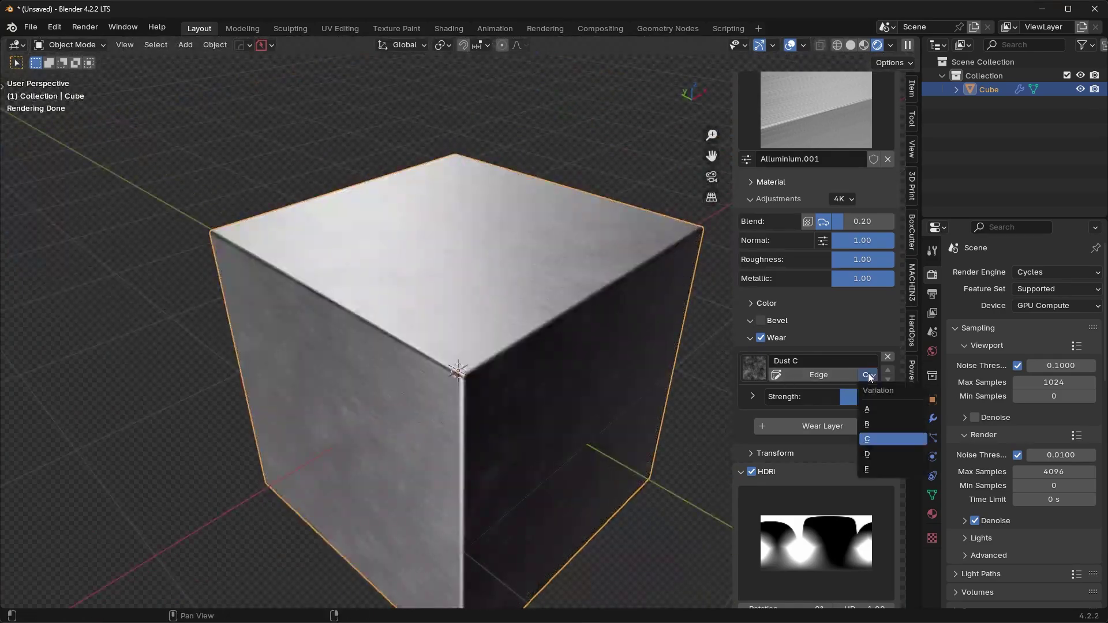
{"action": "left_click", "coordinate": [868, 406]}
{"action": "scroll", "coordinate": [613, 372], "scroll_direction": "up", "scroll_amount": 3}
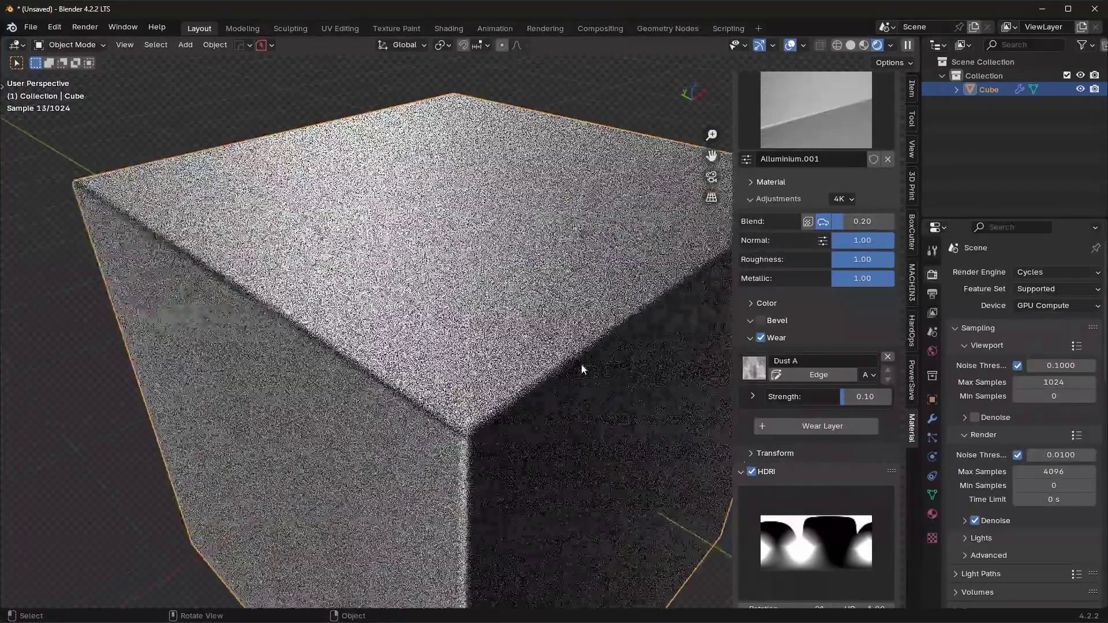
{"action": "mouse_move", "coordinate": [848, 397]}
{"action": "left_mouse_down"}
{"action": "mouse_move", "coordinate": [882, 396]}
{"action": "mouse_move", "coordinate": [848, 396]}
{"action": "left_mouse_up"}
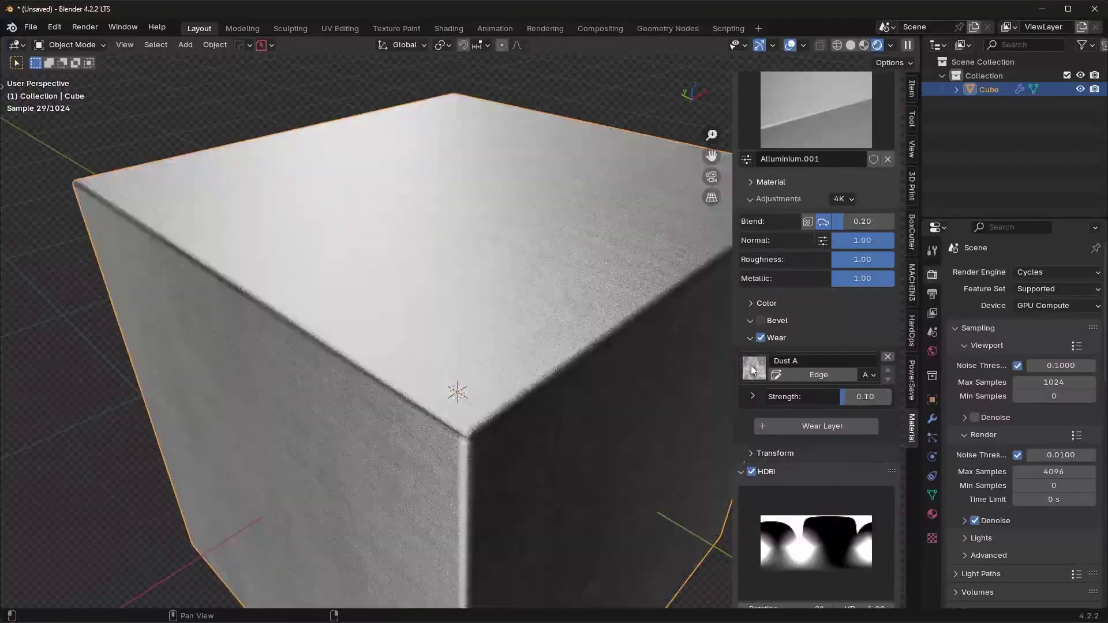
{"action": "left_click", "coordinate": [754, 367]}
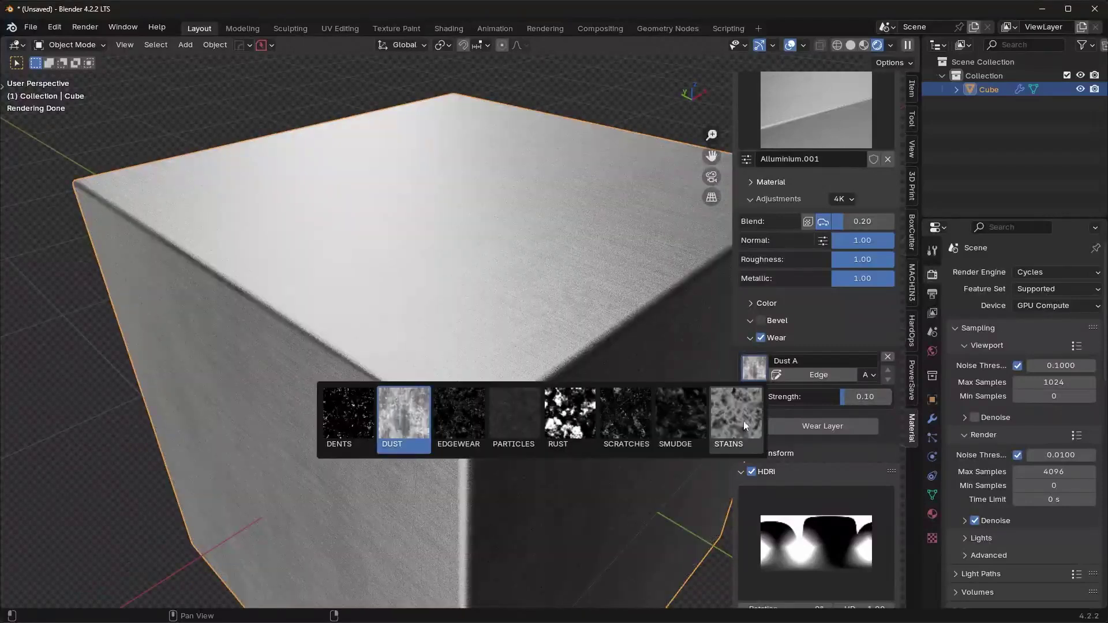
{"action": "left_click", "coordinate": [694, 411]}
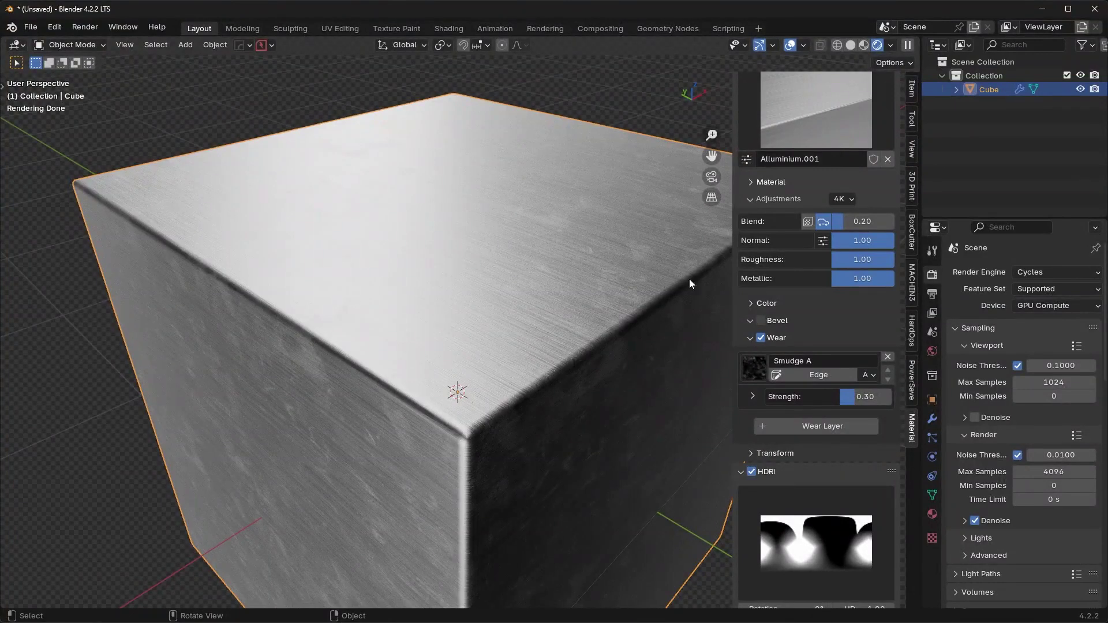
Try the Smudge C variation on the cube, then change the layer's wear type to Scratches
{"action": "left_click", "coordinate": [869, 375]}
{"action": "left_click", "coordinate": [881, 434]}
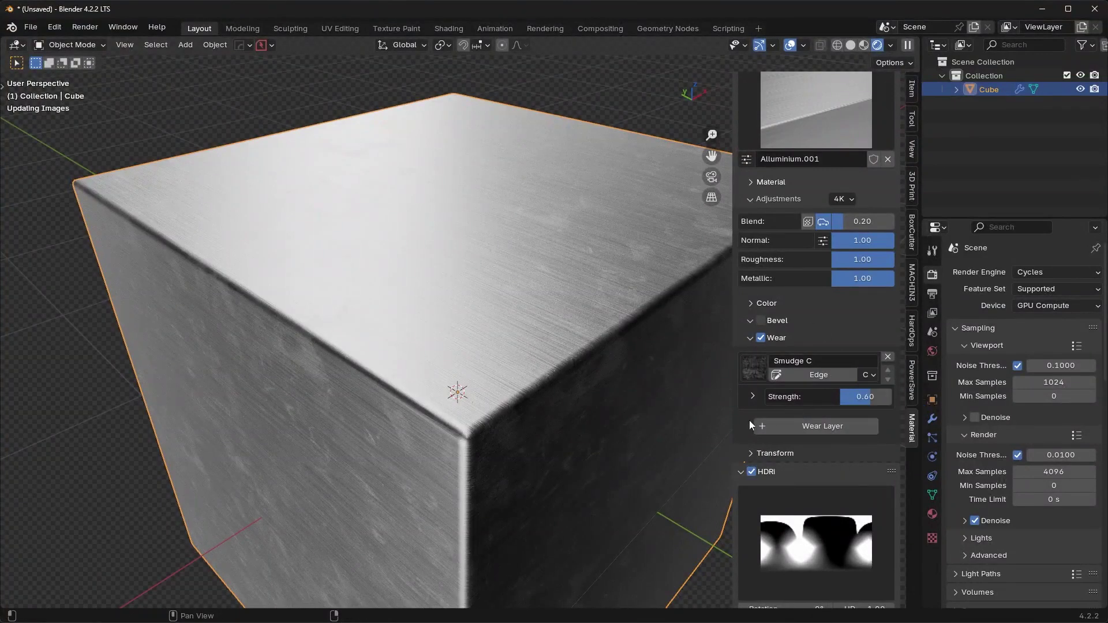
{"action": "left_click", "coordinate": [755, 366]}
{"action": "left_click", "coordinate": [628, 422]}
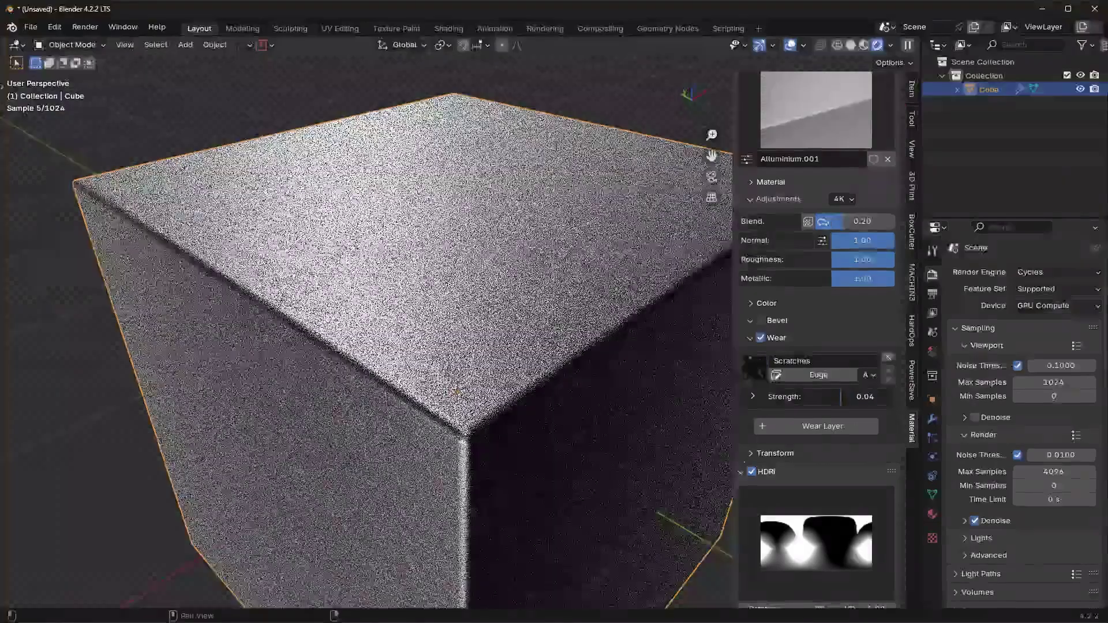
Switch the wear layer to the Scratches B variation and set its Strength to 0.04
{"action": "left_click", "coordinate": [869, 374]}
{"action": "left_click", "coordinate": [876, 425]}
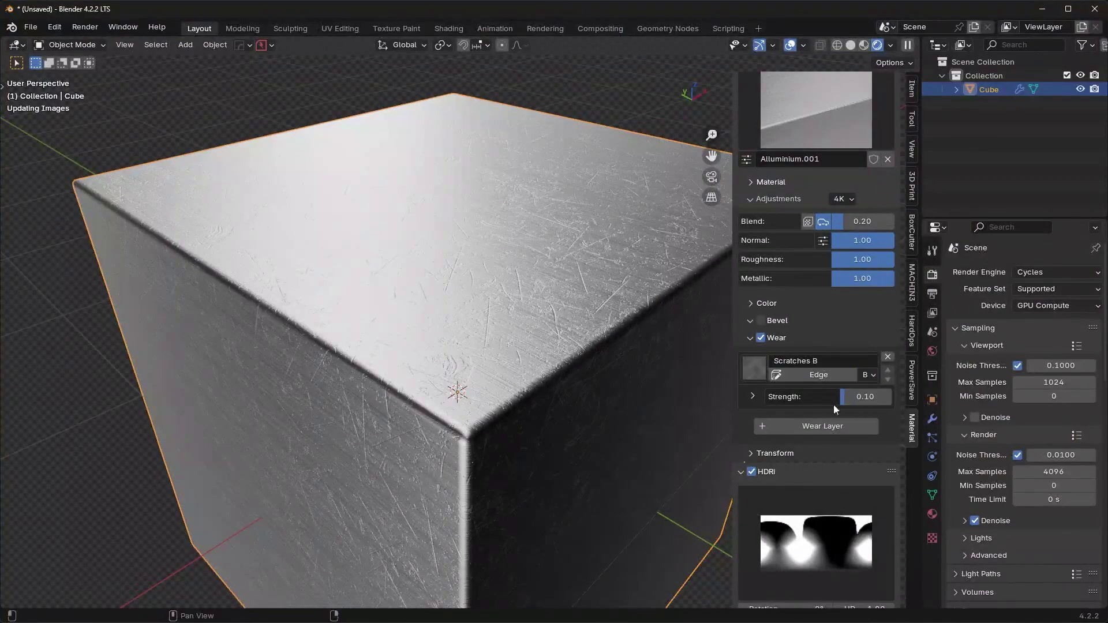
{"action": "left_click_drag", "start_coordinate": [792, 397], "coordinate": [791, 396]}
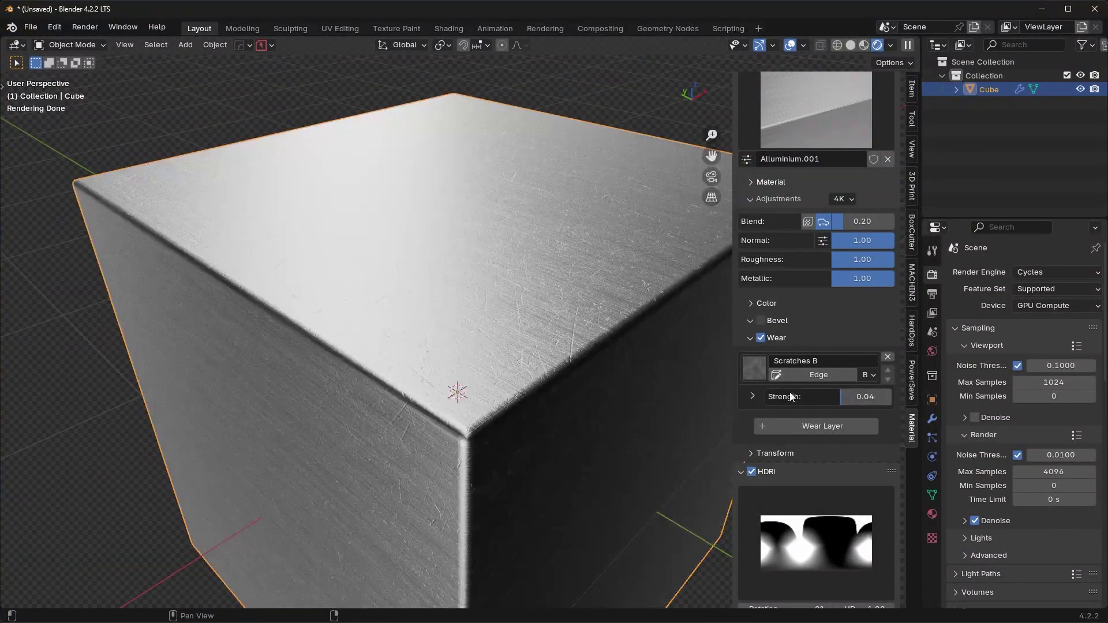
{"action": "left_click", "coordinate": [752, 371]}
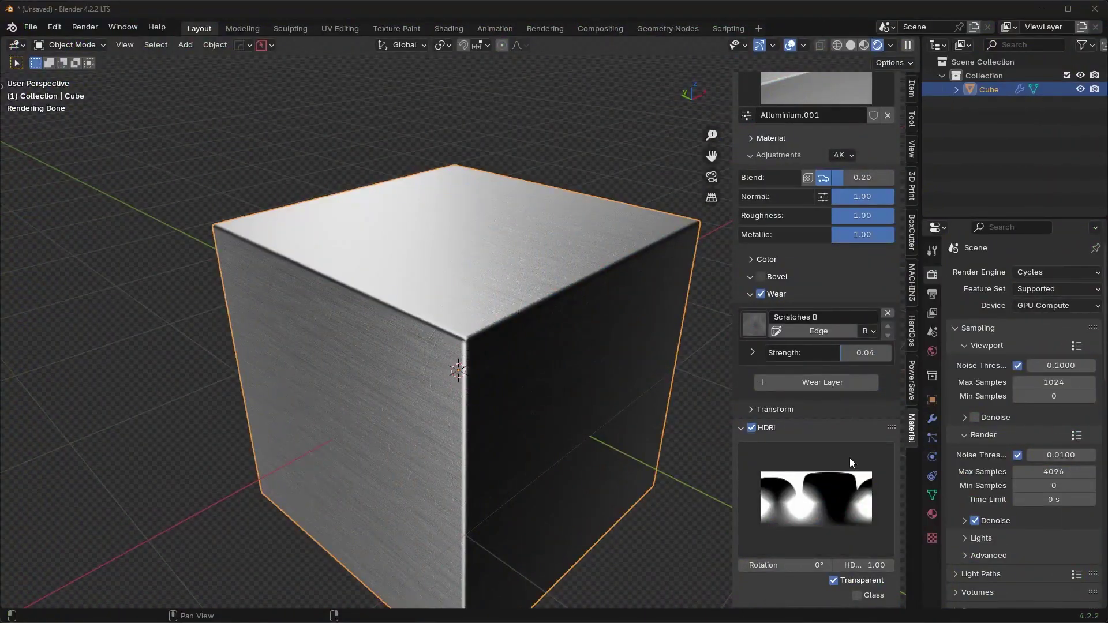
Try the Simple Bright A and Jaws A HDRIs and inspect the scratched cube from different angles
{"action": "left_click", "coordinate": [834, 488]}
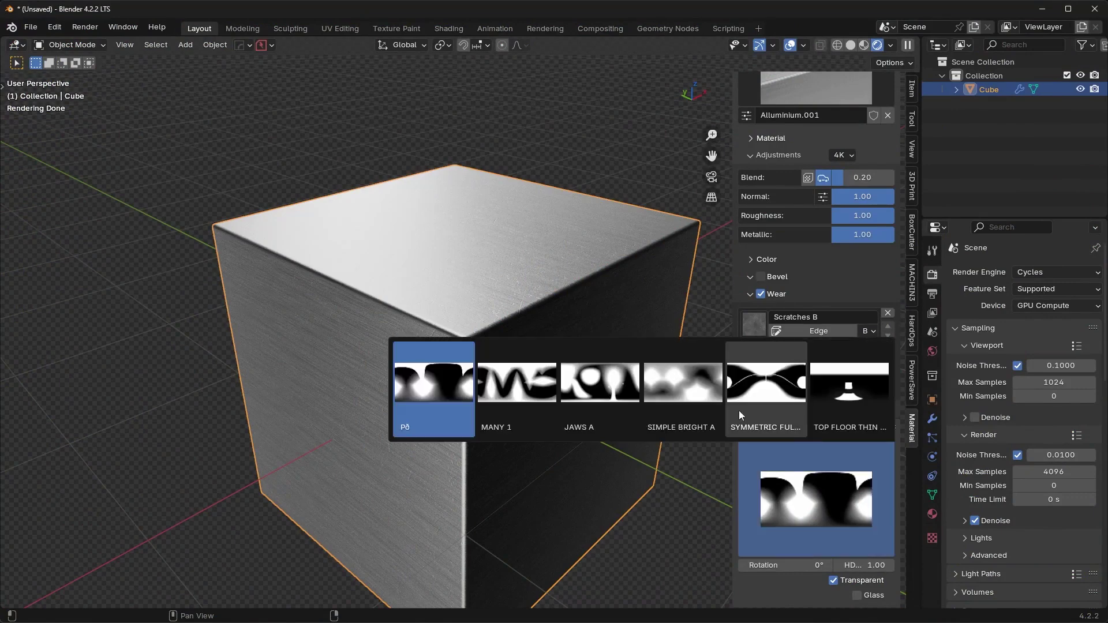
{"action": "left_click", "coordinate": [680, 379]}
{"action": "middle_click_drag", "start_coordinate": [630, 401], "coordinate": [560, 404]}
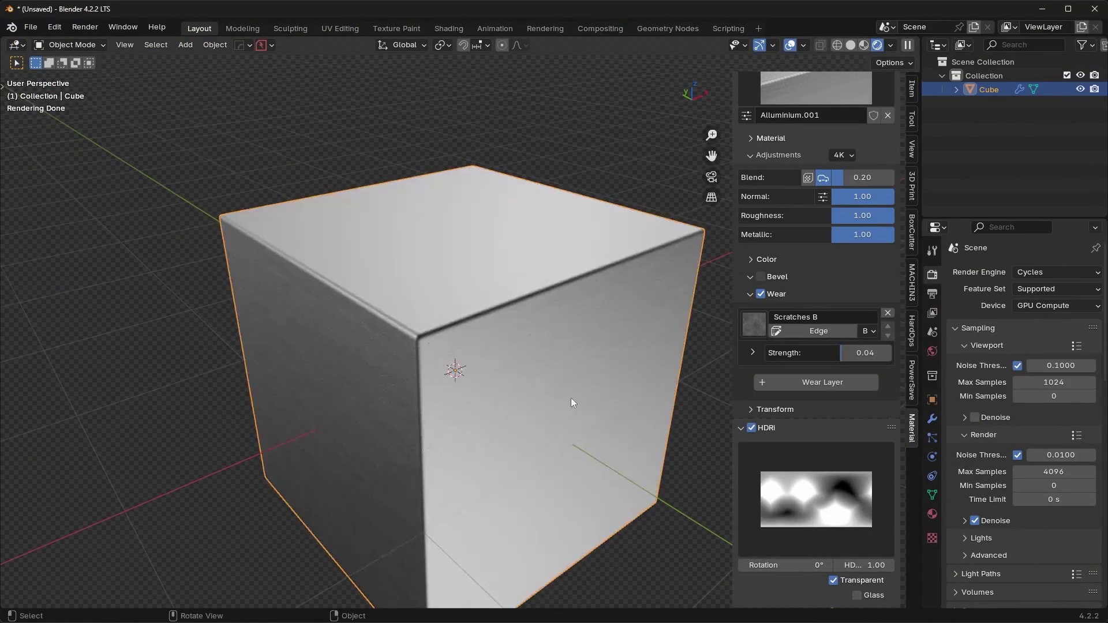
{"action": "scroll", "coordinate": [590, 392], "scroll_direction": "up", "scroll_amount": 3}
{"action": "left_click", "coordinate": [861, 496]}
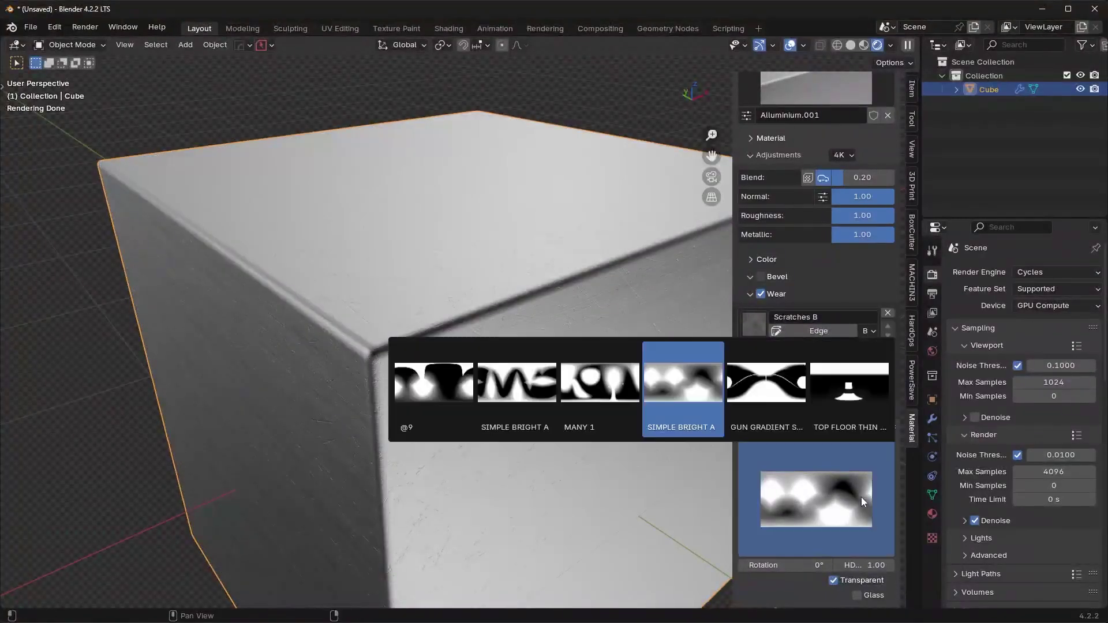
{"action": "left_click", "coordinate": [615, 382]}
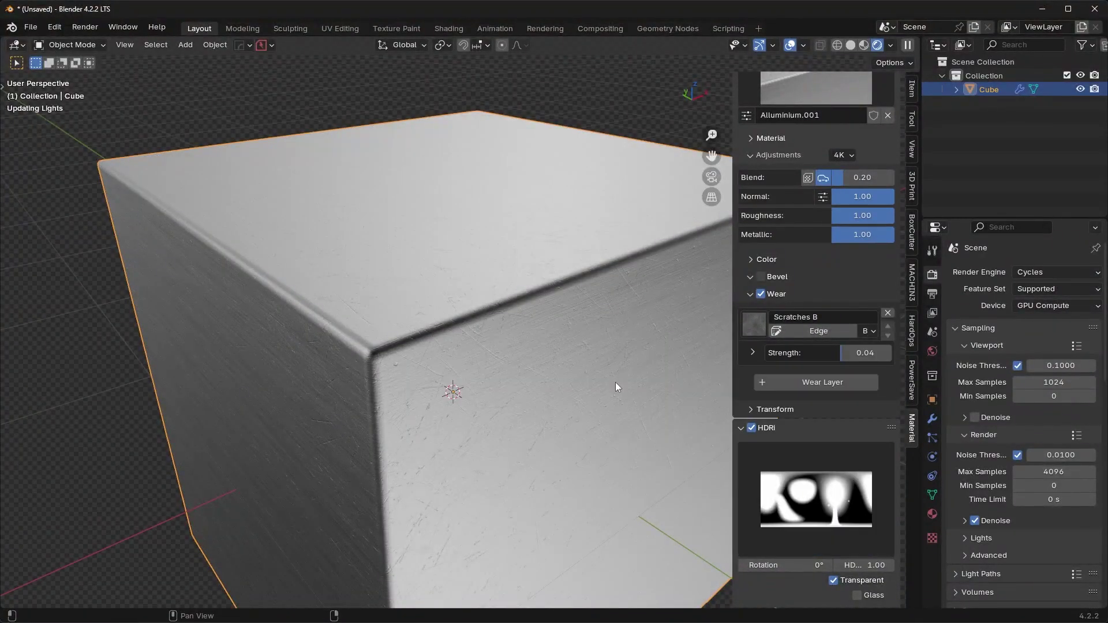
{"action": "scroll", "coordinate": [615, 382], "scroll_direction": "down", "scroll_amount": 4}
{"action": "middle_click_drag", "start_coordinate": [472, 334], "coordinate": [531, 413]}
Try the Many 1 HDRI on the cube, then restore the first HDRI in the library
{"action": "left_click", "coordinate": [822, 506]}
{"action": "left_click", "coordinate": [518, 392]}
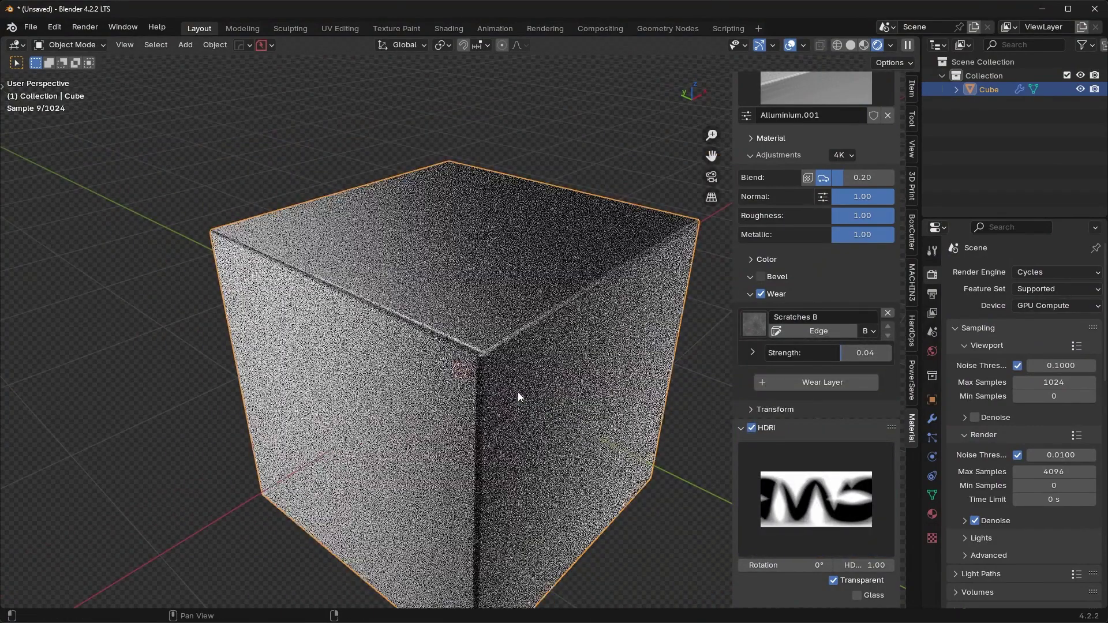
{"action": "middle_click_drag", "start_coordinate": [512, 387], "coordinate": [546, 388]}
{"action": "left_click", "coordinate": [809, 486]}
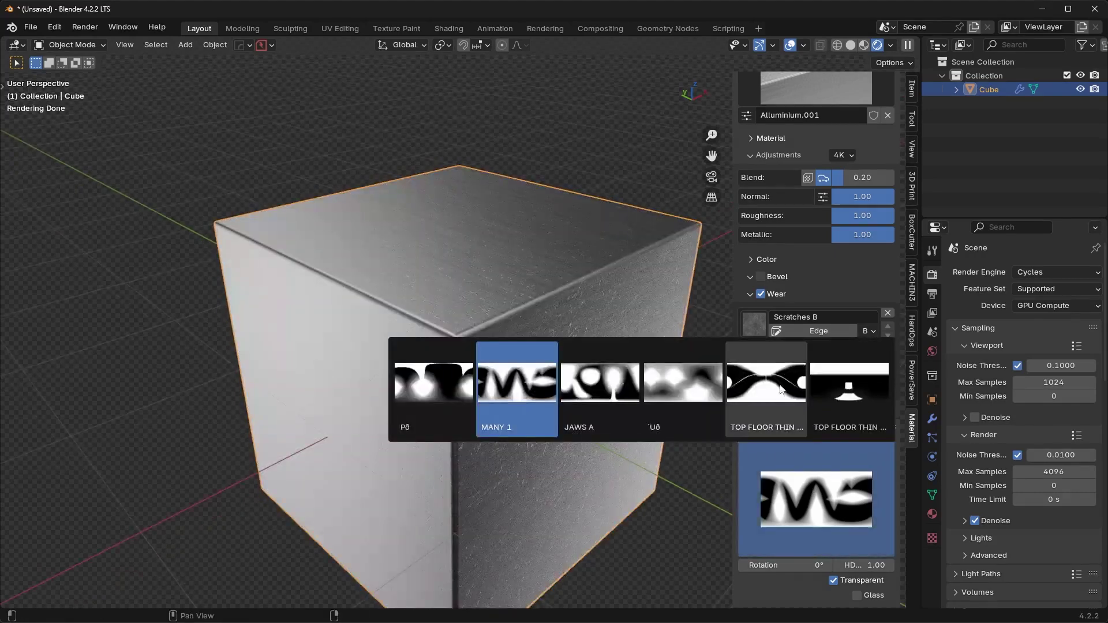
{"action": "left_click", "coordinate": [404, 378]}
{"action": "left_click", "coordinate": [814, 525]}
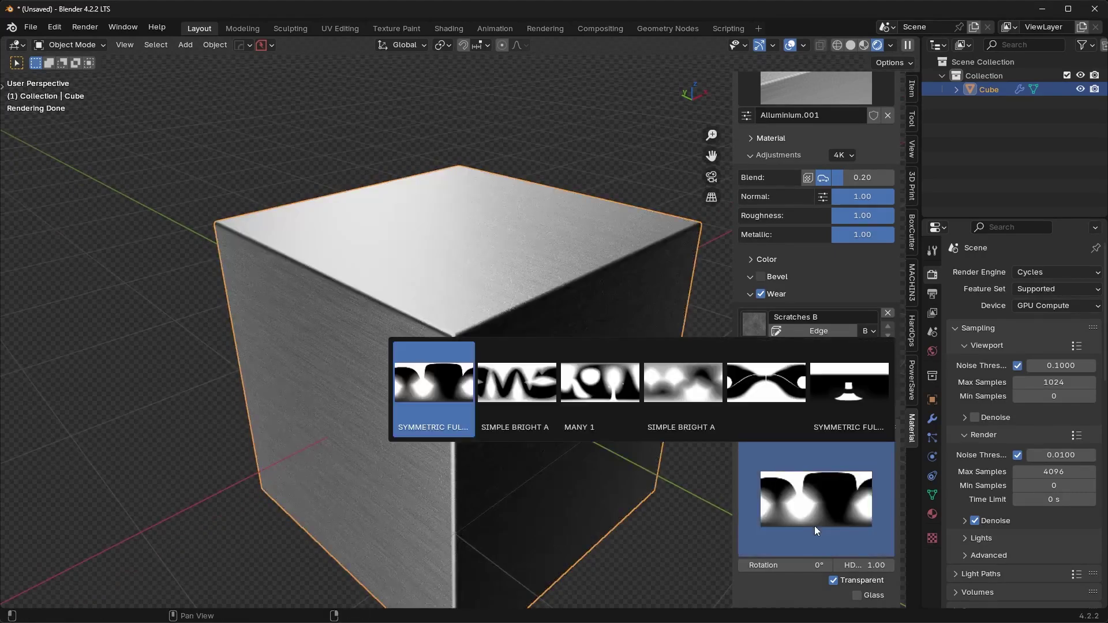
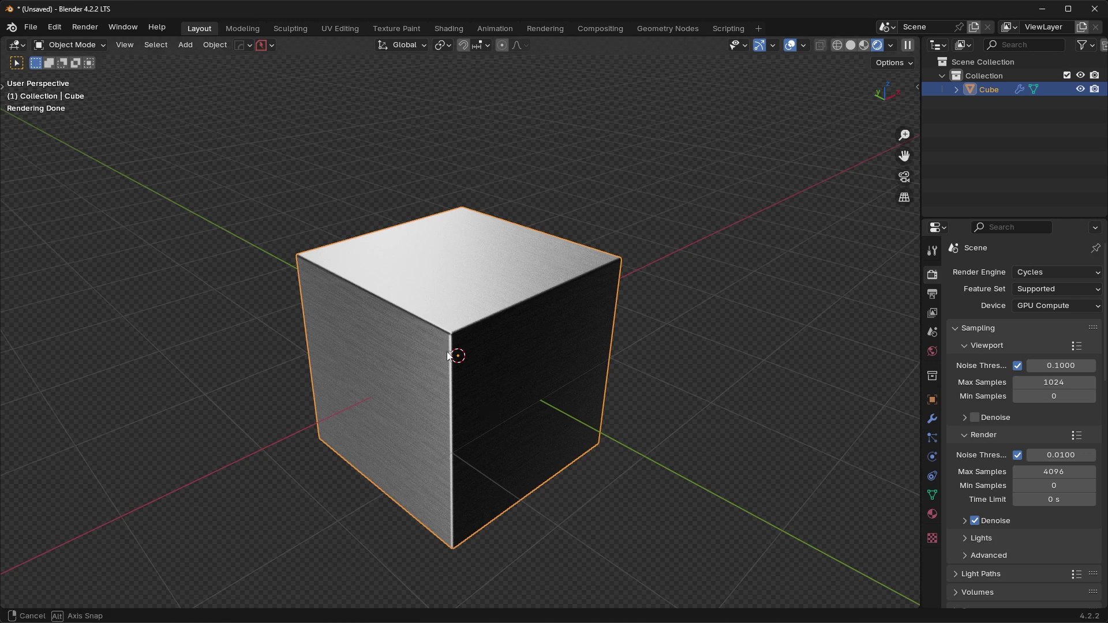
Insert the round decal from the Blender Bros 20 library and move it to the middle of the cube's top face
{"action": "scroll", "coordinate": [453, 352], "scroll_direction": "up", "scroll_amount": 3}
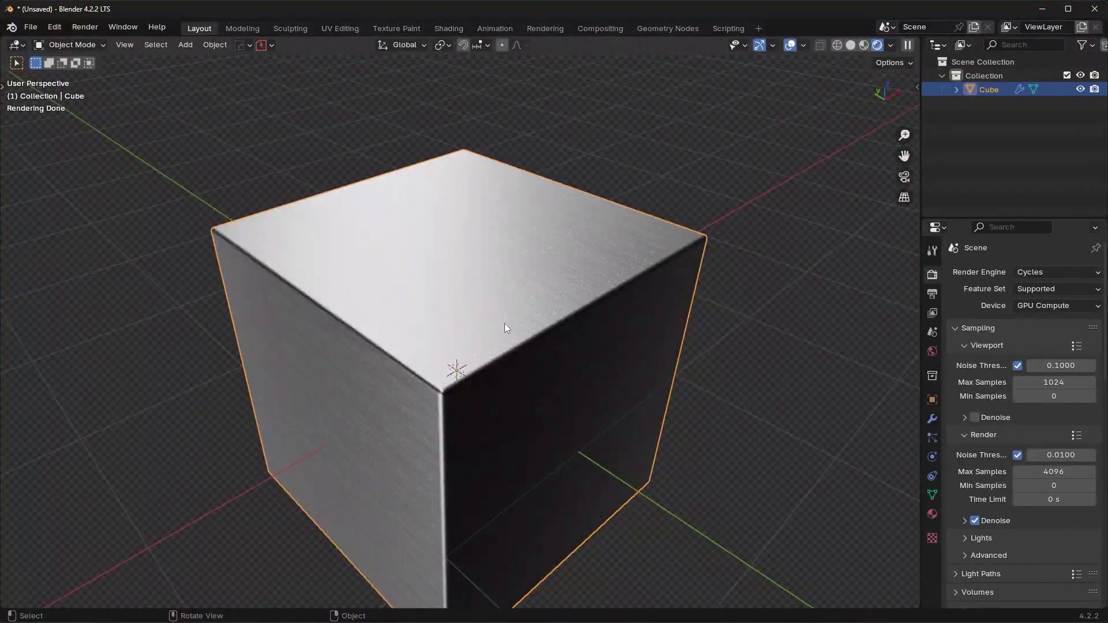
{"action": "key", "text": "d"}
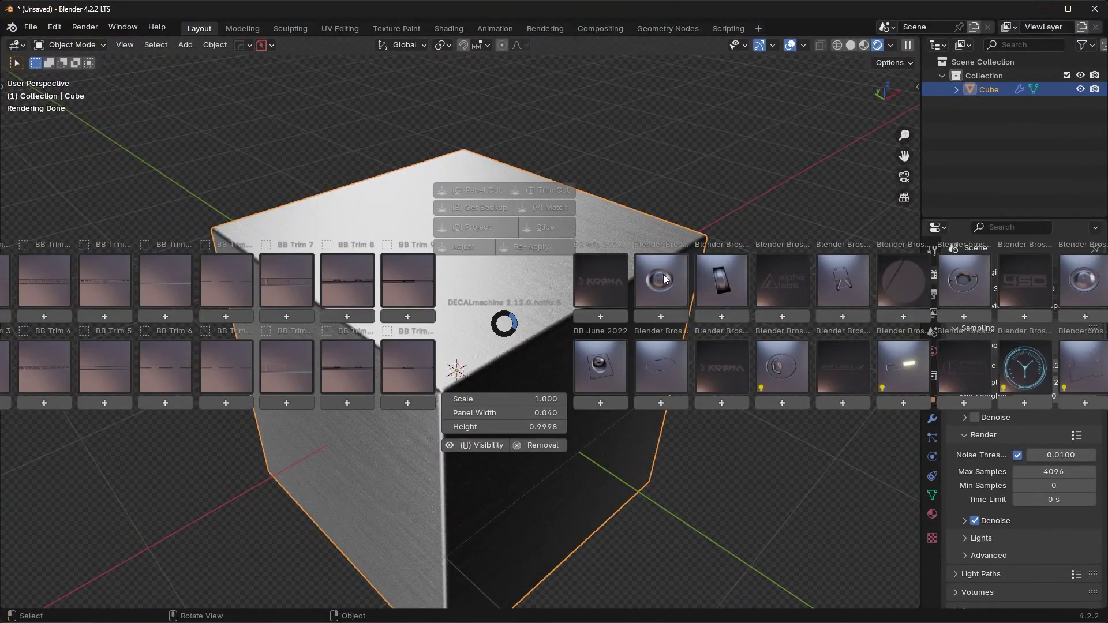
{"action": "mouse_move", "coordinate": [665, 279]}
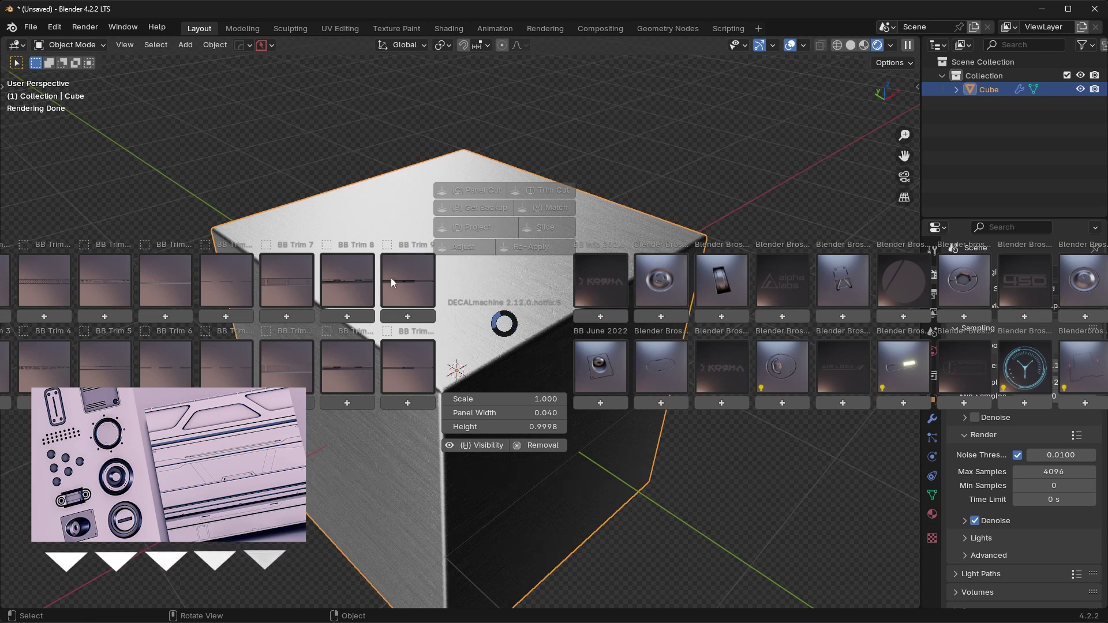
{"action": "left_click", "coordinate": [667, 273]}
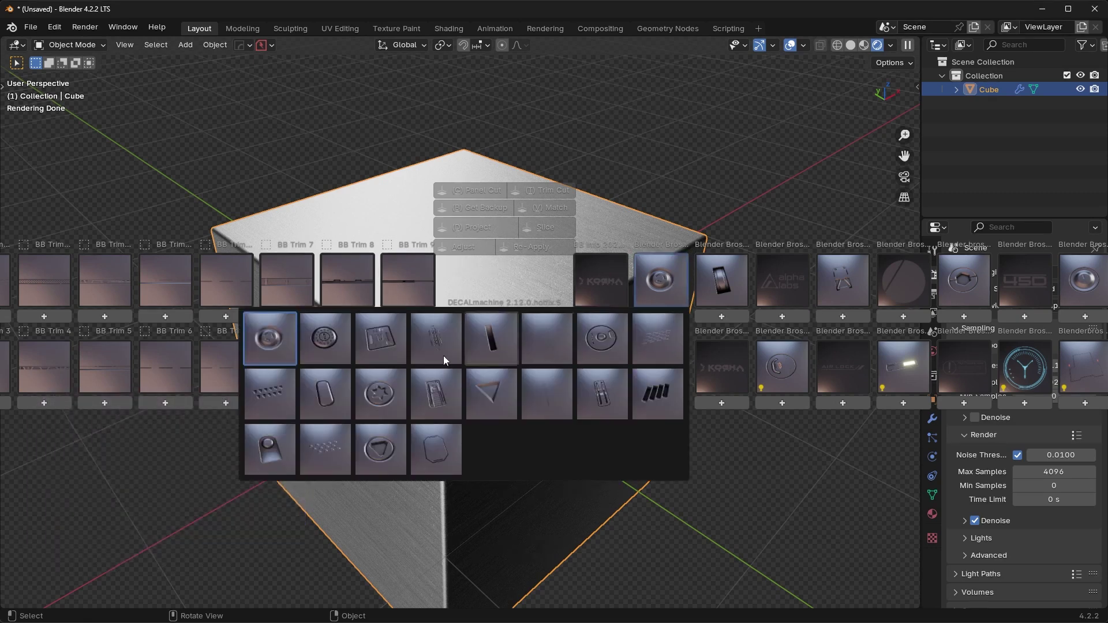
{"action": "left_click", "coordinate": [266, 340]}
{"action": "key", "text": "KP_Decimal"}
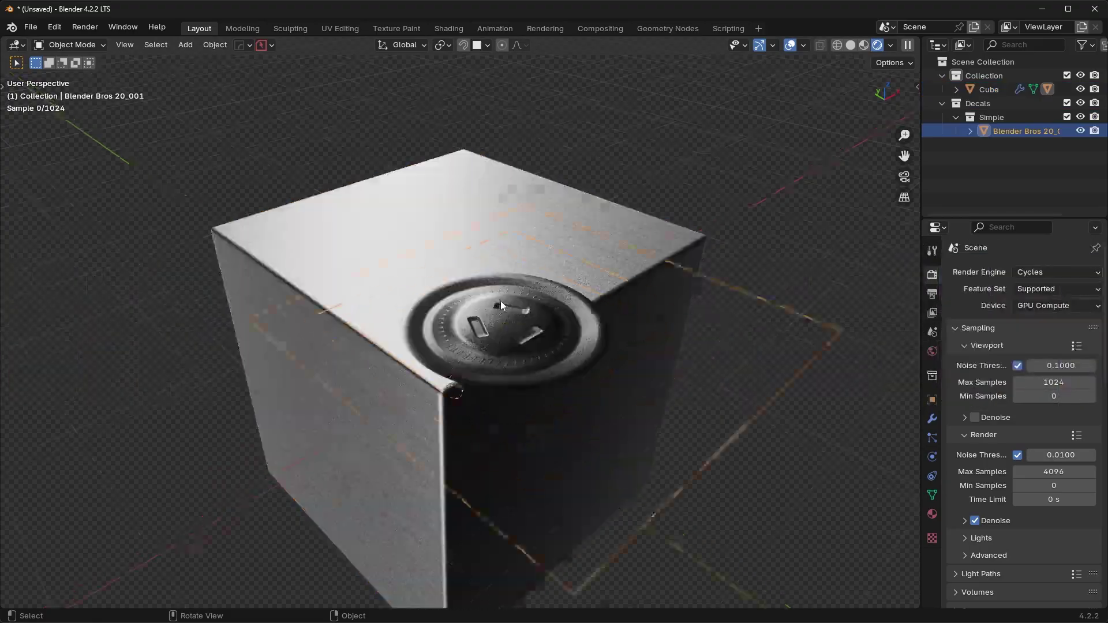
{"action": "scroll", "coordinate": [517, 282], "scroll_direction": "down", "scroll_amount": 5}
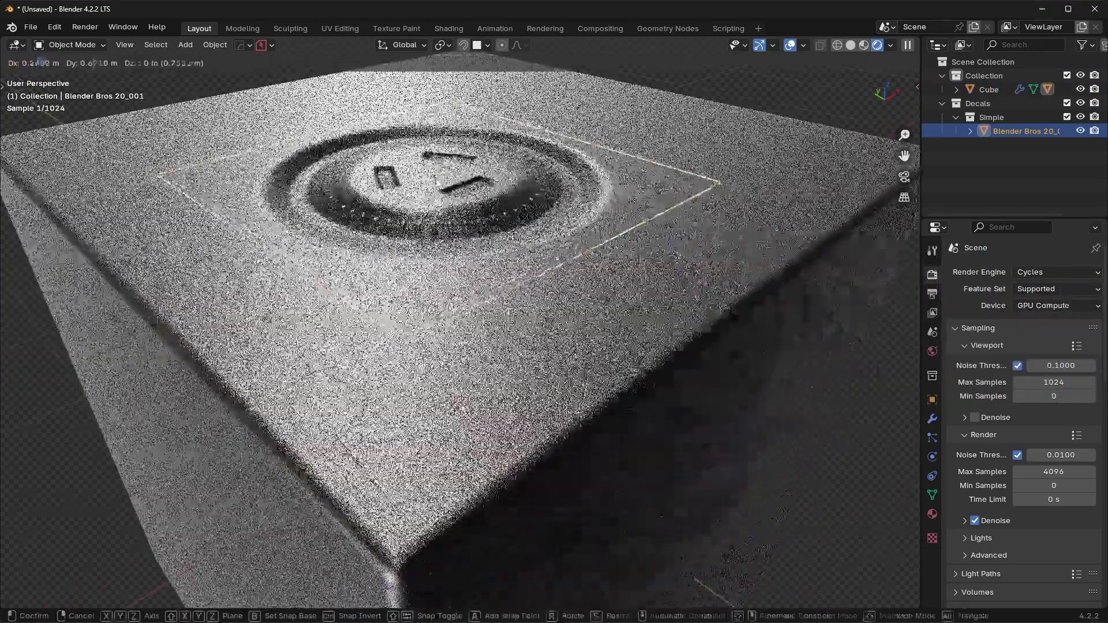
Examine up close how the round decal blends with the brushed and scratched aluminium surface
{"action": "scroll", "coordinate": [516, 281], "scroll_direction": "up", "scroll_amount": 8}
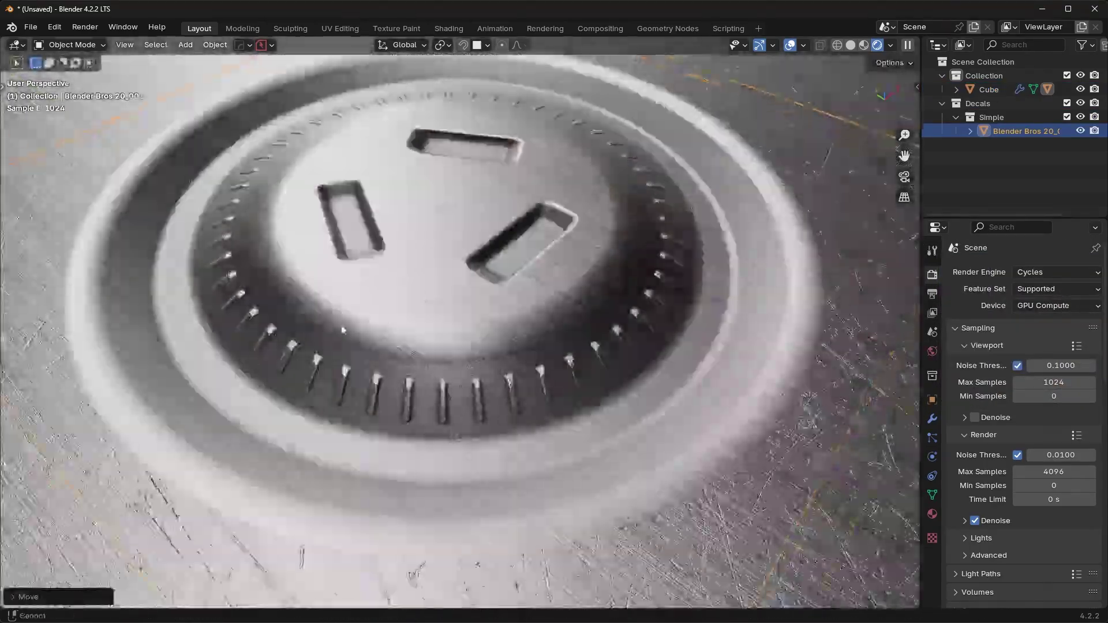
{"action": "middle_click_drag", "start_coordinate": [254, 288], "coordinate": [259, 289]}
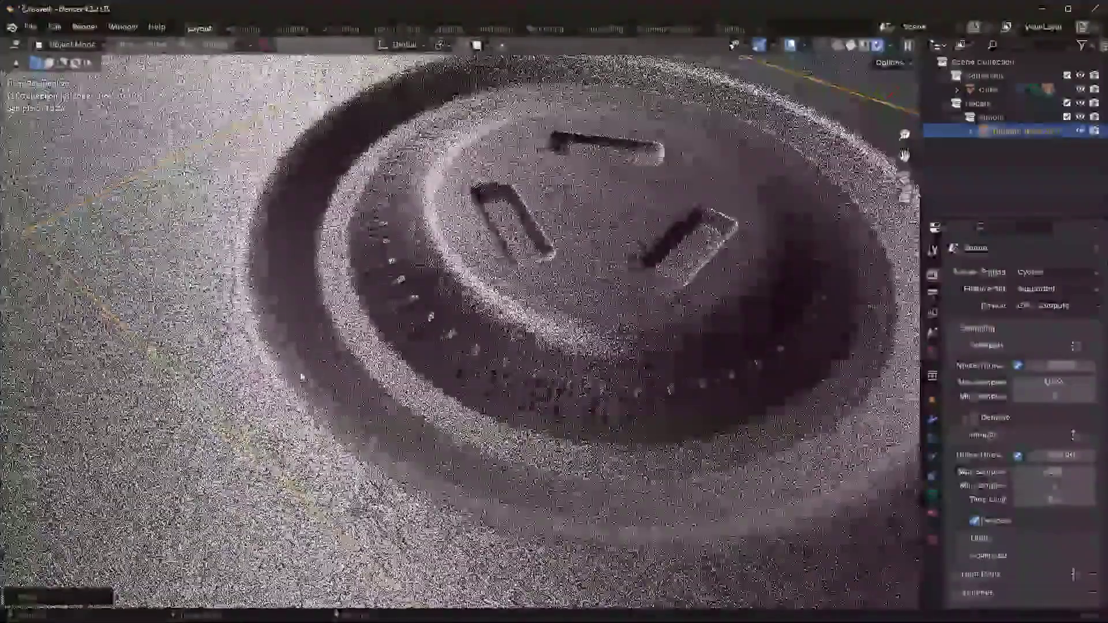
{"action": "scroll", "coordinate": [273, 290], "scroll_direction": "up", "scroll_amount": 3}
{"action": "scroll", "coordinate": [274, 290], "scroll_direction": "down", "scroll_amount": 2}
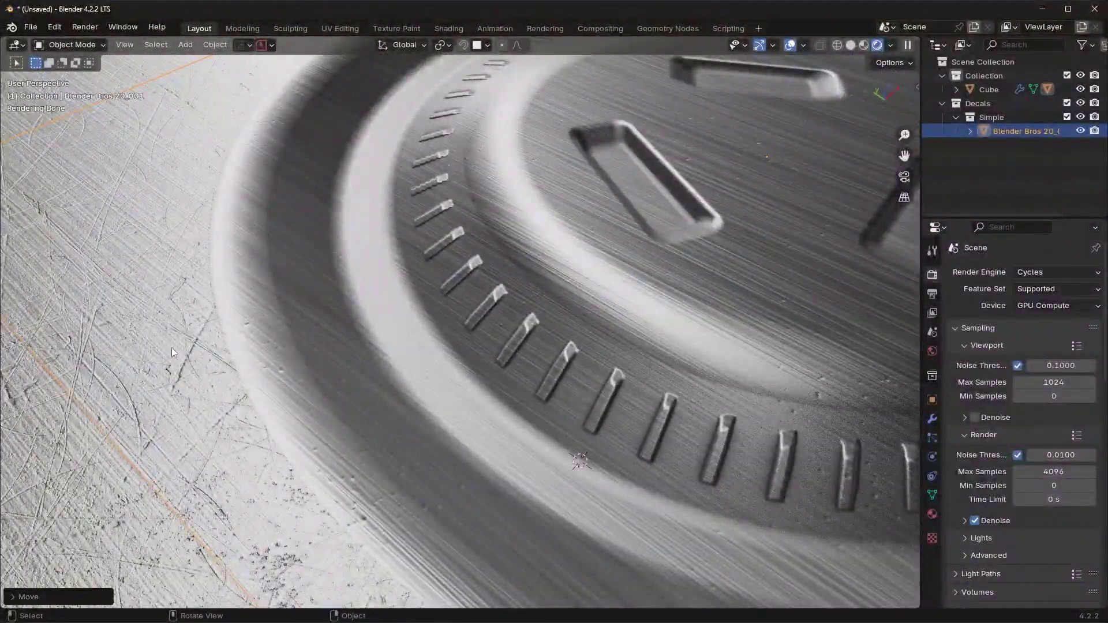
{"action": "scroll", "coordinate": [172, 347], "scroll_direction": "down", "scroll_amount": 4}
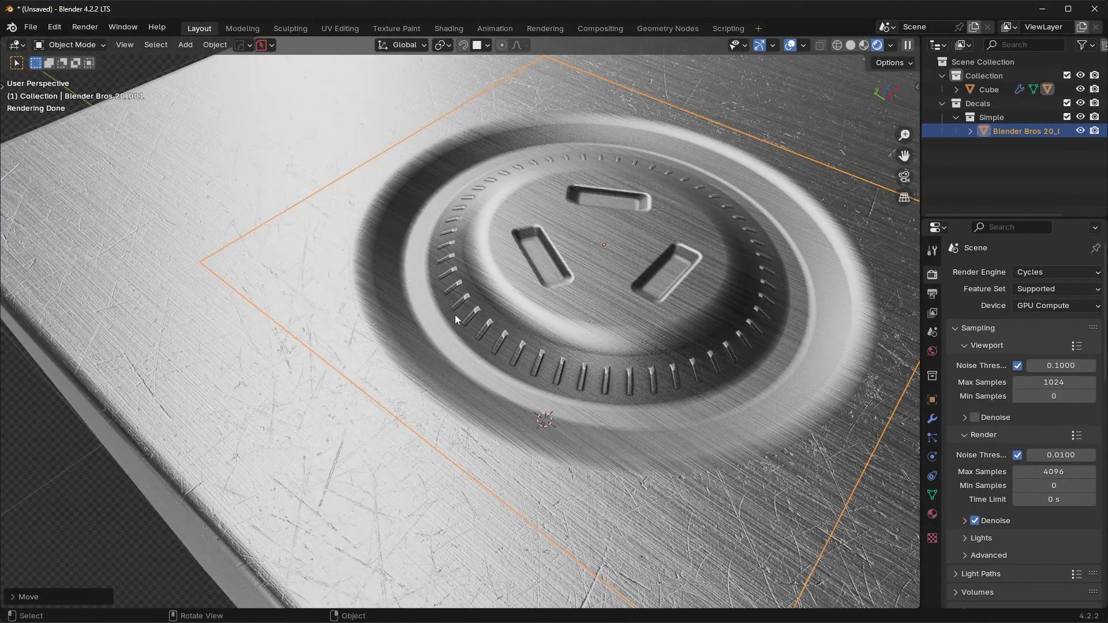
{"action": "scroll", "coordinate": [622, 411], "scroll_direction": "down", "scroll_amount": 5}
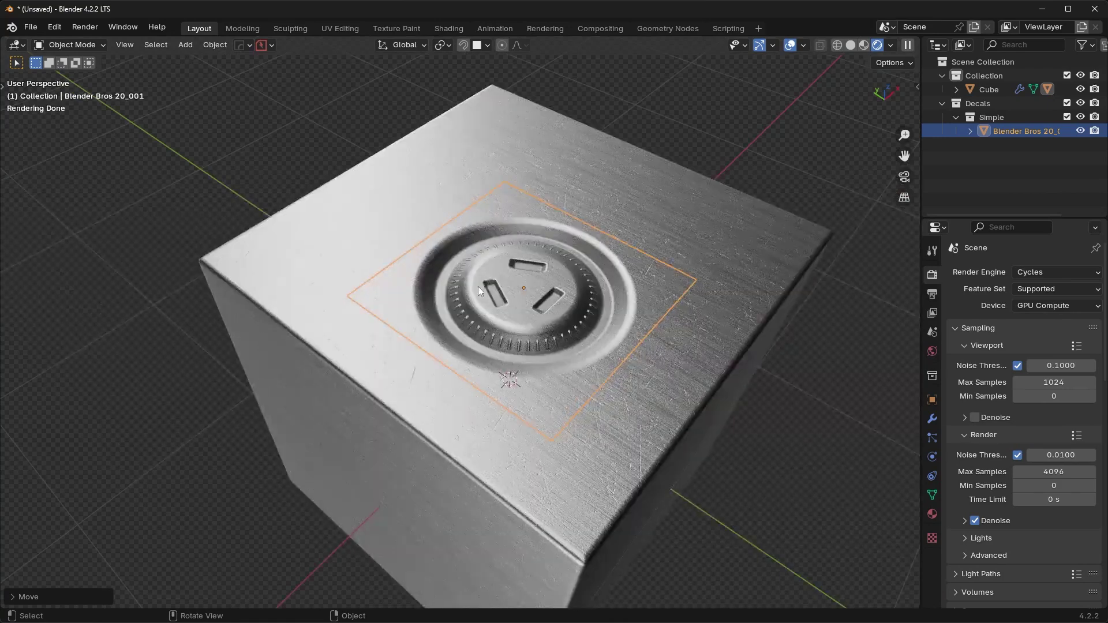
Delete the round decal and the cube from the scene
{"action": "middle_click_drag", "start_coordinate": [508, 386], "coordinate": [499, 284]}
{"action": "scroll", "coordinate": [499, 284], "scroll_direction": "down", "scroll_amount": 5}
{"action": "key", "text": "Delete"}
{"action": "left_click", "coordinate": [514, 263]}
{"action": "key", "text": "Delete"}
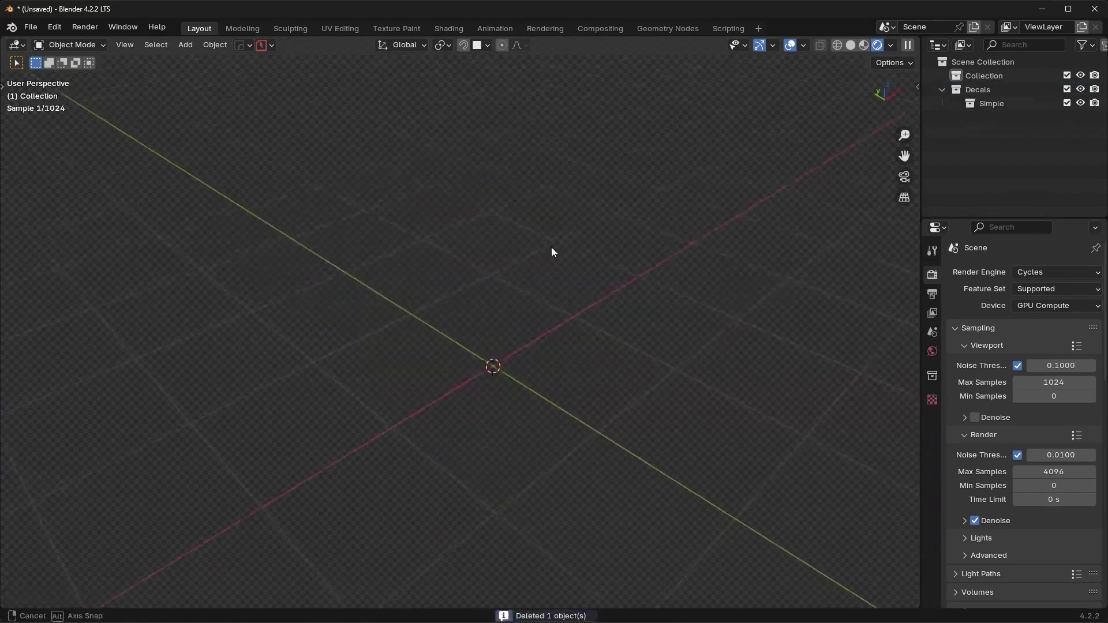
Add a Quadsphere to the empty scene and convert it to a mesh
{"action": "key", "text": "shift+a"}
{"action": "mouse_move", "coordinate": [561, 244]}
{"action": "left_click", "coordinate": [632, 242]}
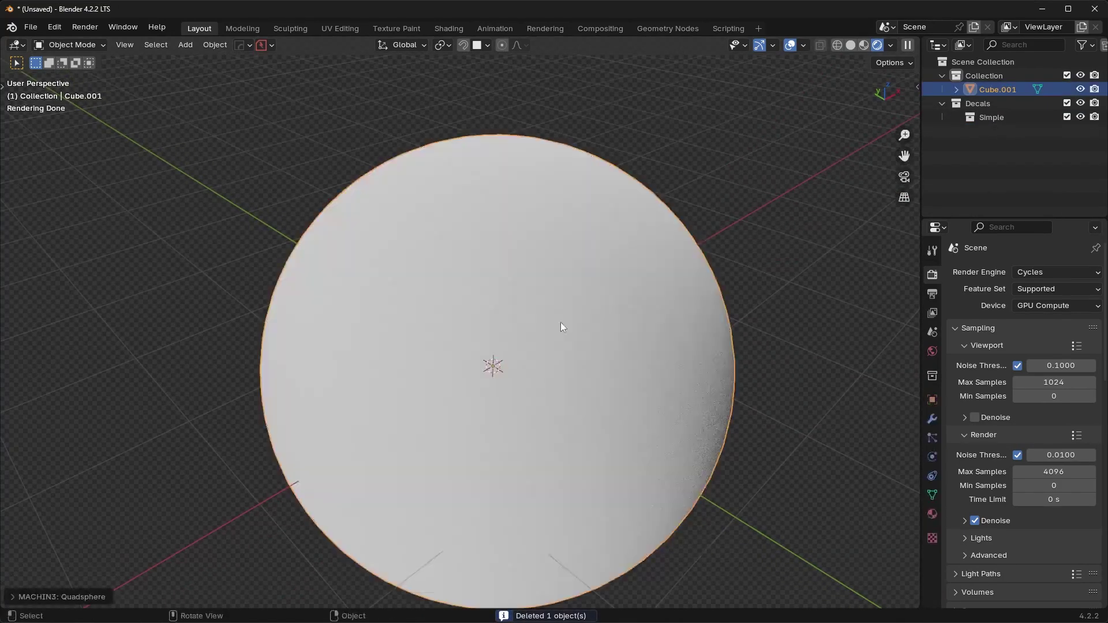
{"action": "key", "text": "ctrl+a"}
{"action": "left_click", "coordinate": [612, 370]}
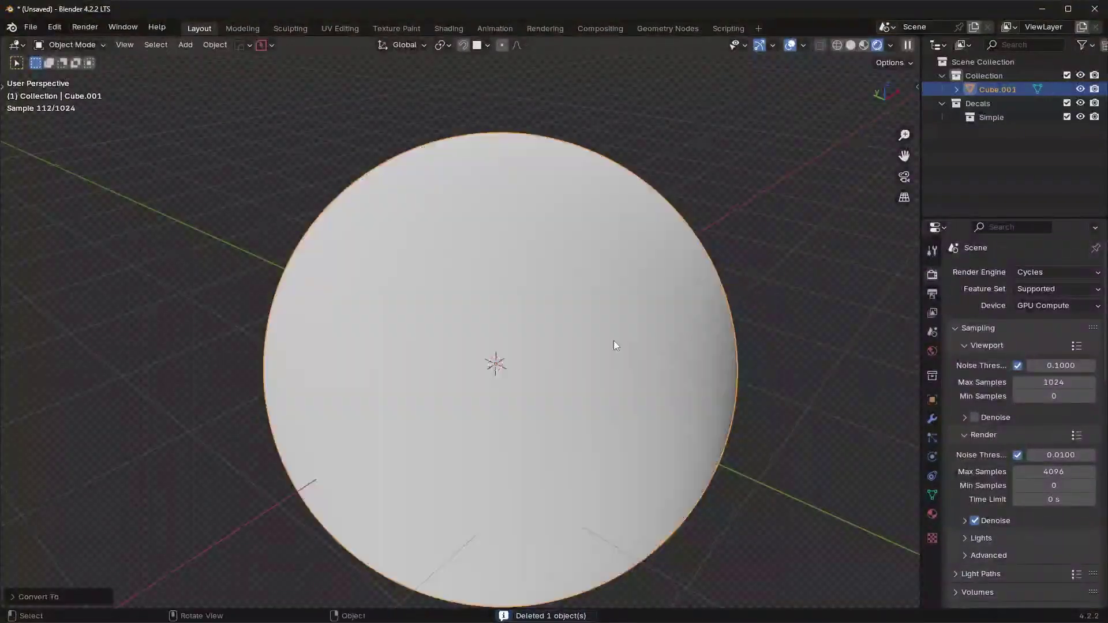
Apply the Alluminium material from the MaterialWorks library to the sphere
{"action": "scroll", "coordinate": [767, 350], "scroll_direction": "down", "scroll_amount": 2}
{"action": "key", "text": "n"}
{"action": "left_click", "coordinate": [808, 192]}
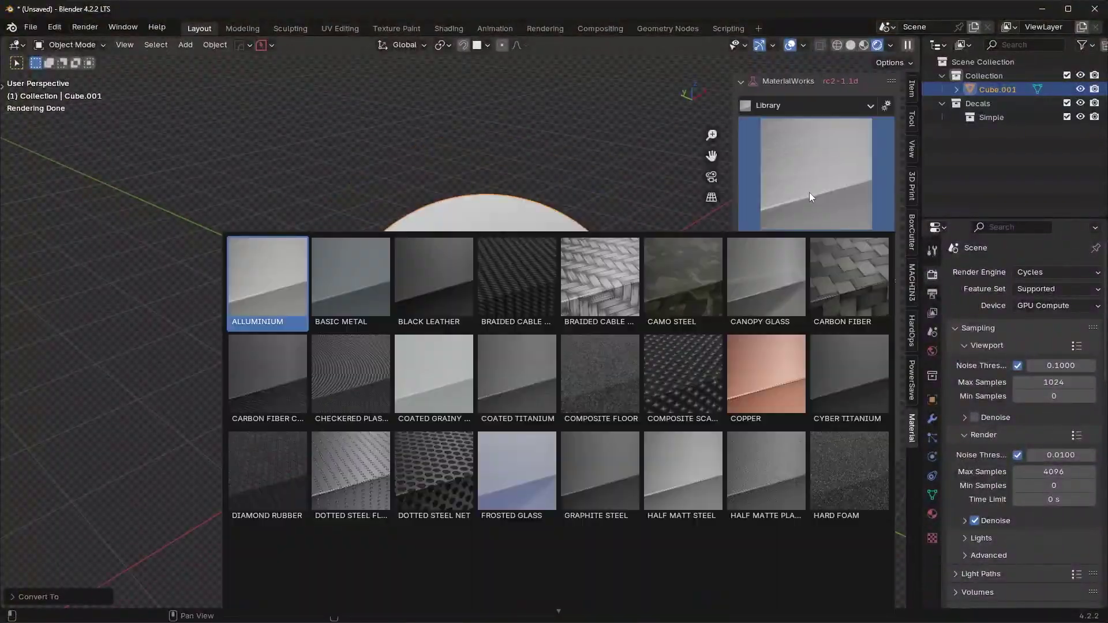
{"action": "left_click", "coordinate": [280, 273]}
{"action": "scroll", "coordinate": [554, 314], "scroll_direction": "up", "scroll_amount": 4}
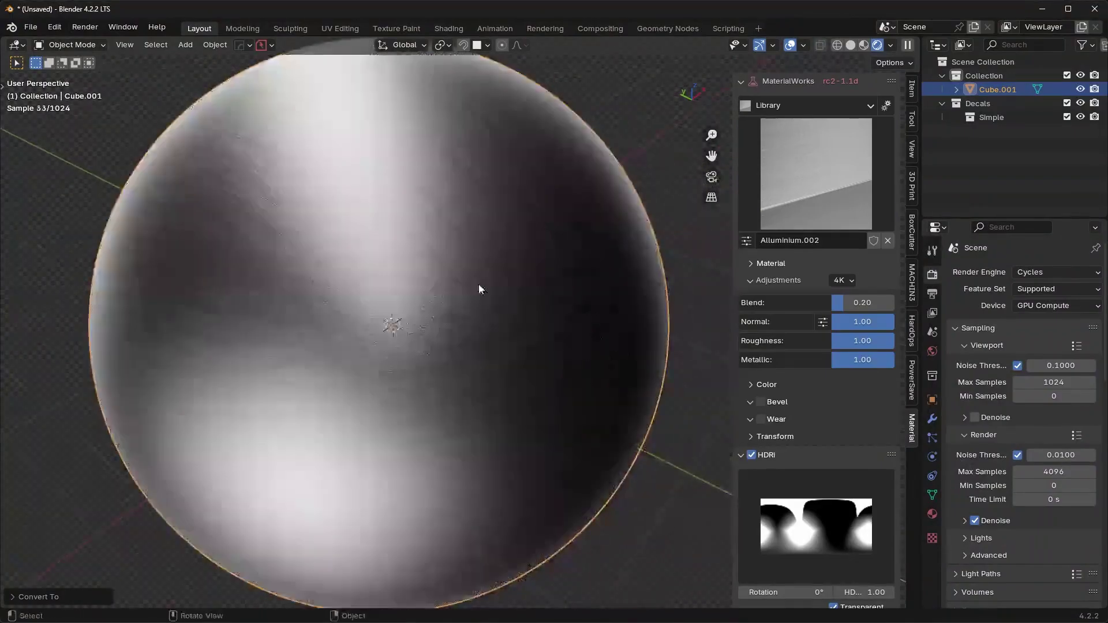
Insert the first panel decal from the BB June 2022 library onto the sphere's surface and inspect it
{"action": "key", "text": "d"}
{"action": "left_click", "coordinate": [585, 336]}
{"action": "left_click", "coordinate": [581, 389]}
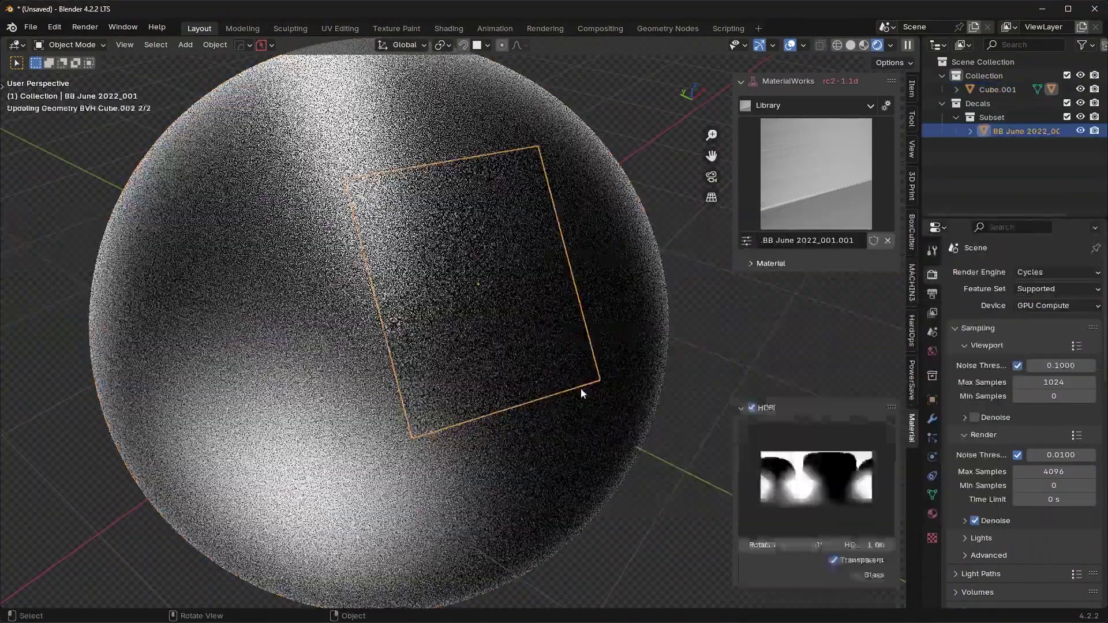
{"action": "scroll", "coordinate": [508, 325], "scroll_direction": "up", "scroll_amount": 5}
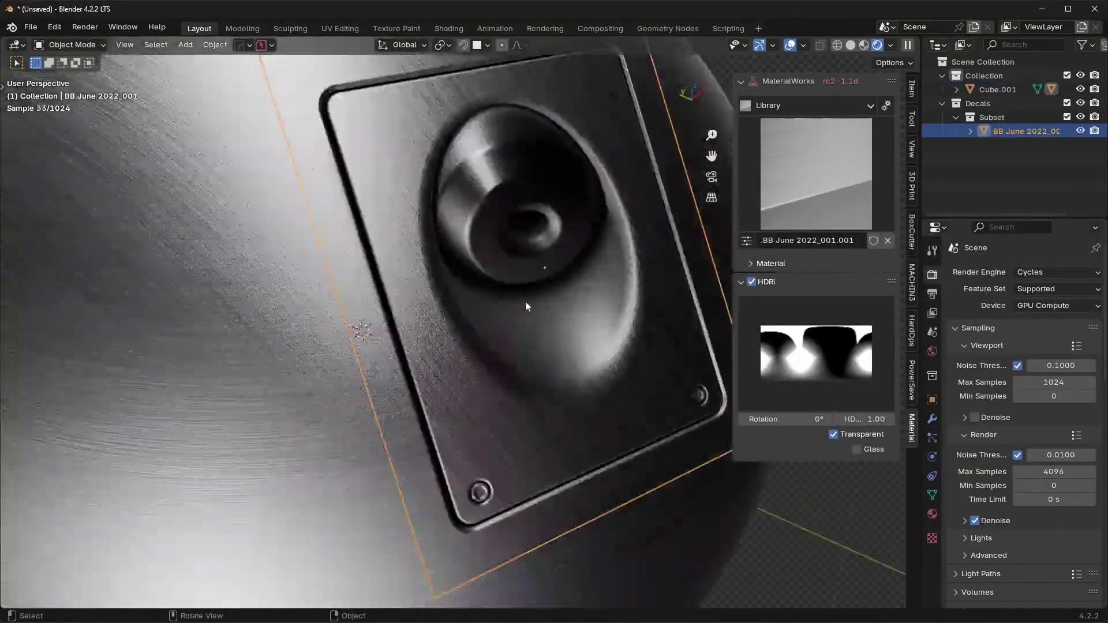
{"action": "scroll", "coordinate": [525, 299], "scroll_direction": "down", "scroll_amount": 5}
Project the panel decal onto the curved sphere, deselect everything and inspect the decal up close
{"action": "key", "text": "d"}
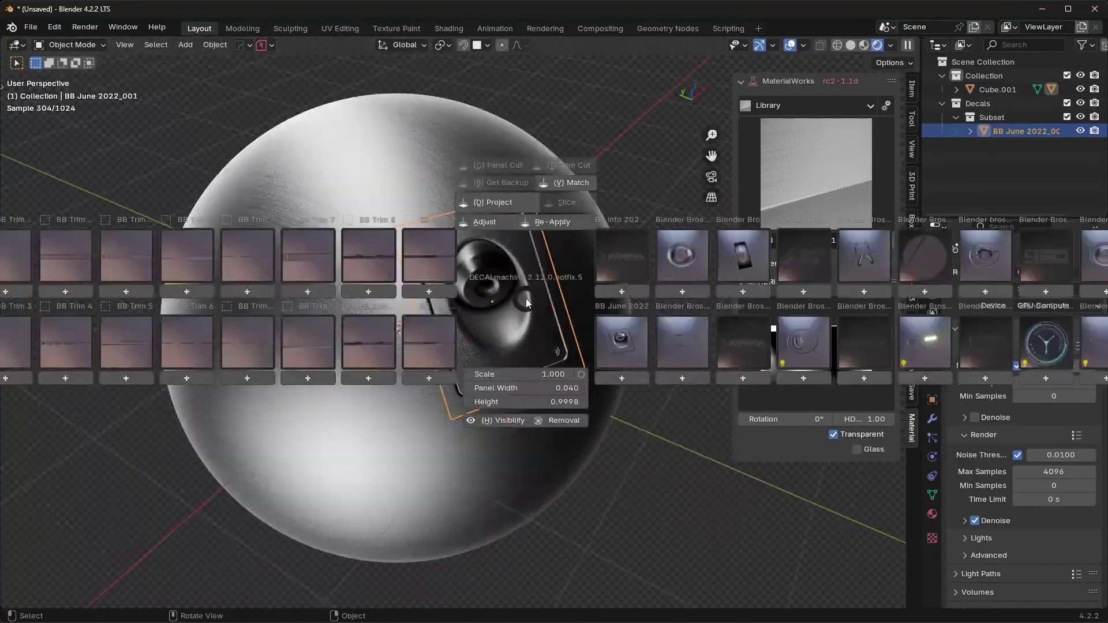
{"action": "left_click", "coordinate": [511, 201]}
{"action": "scroll", "coordinate": [518, 284], "scroll_direction": "up", "scroll_amount": 2}
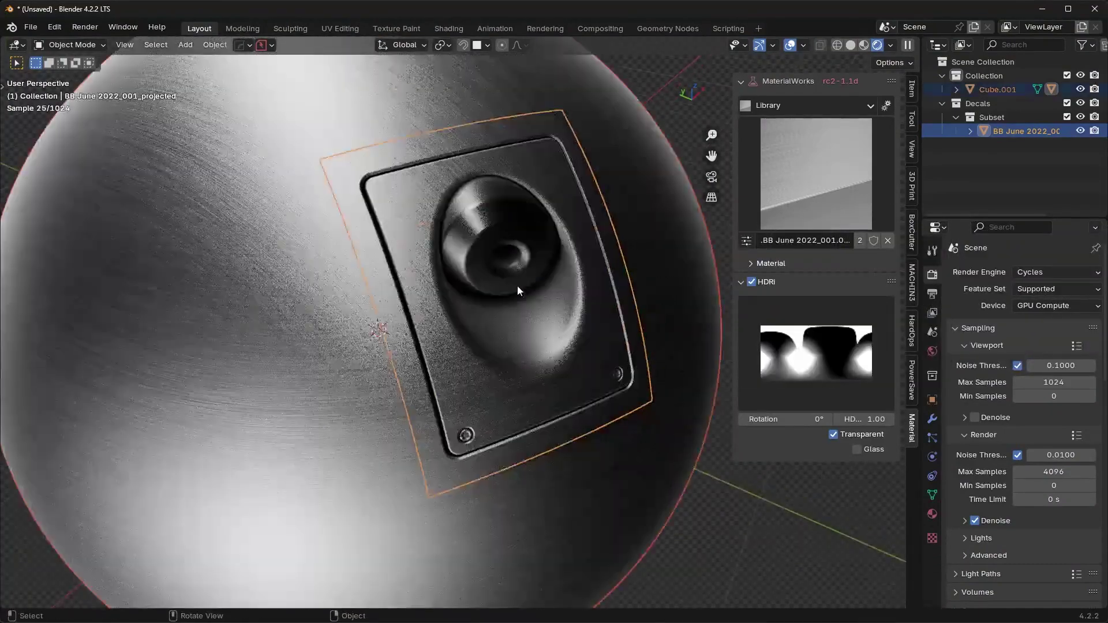
{"action": "key", "text": "alt+a"}
{"action": "scroll", "coordinate": [501, 288], "scroll_direction": "up", "scroll_amount": 2}
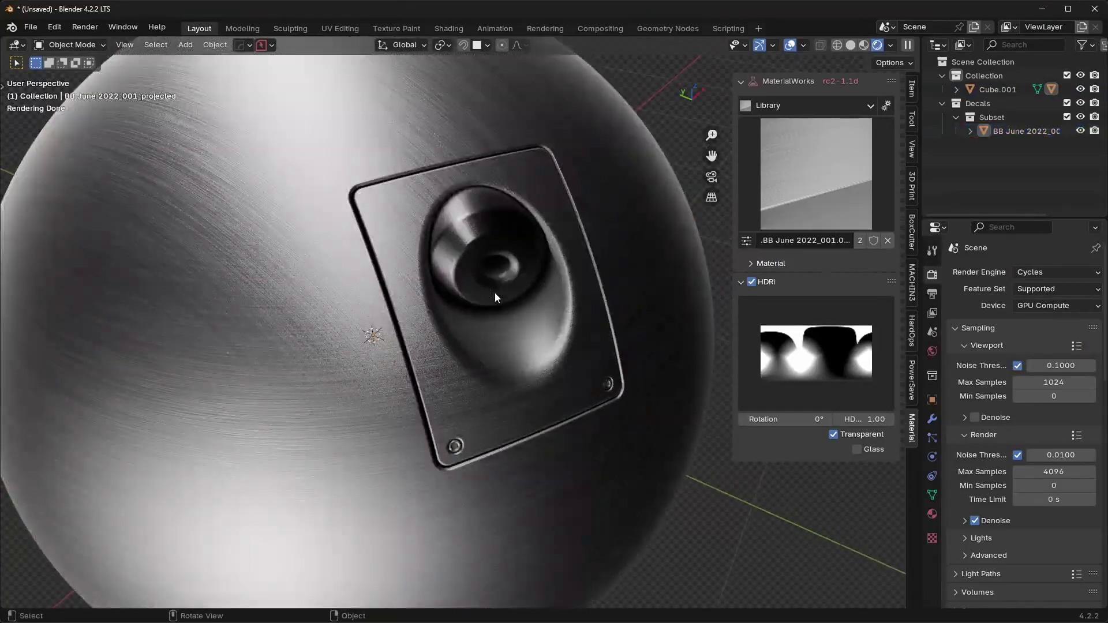
{"action": "scroll", "coordinate": [494, 292], "scroll_direction": "up", "scroll_amount": 5}
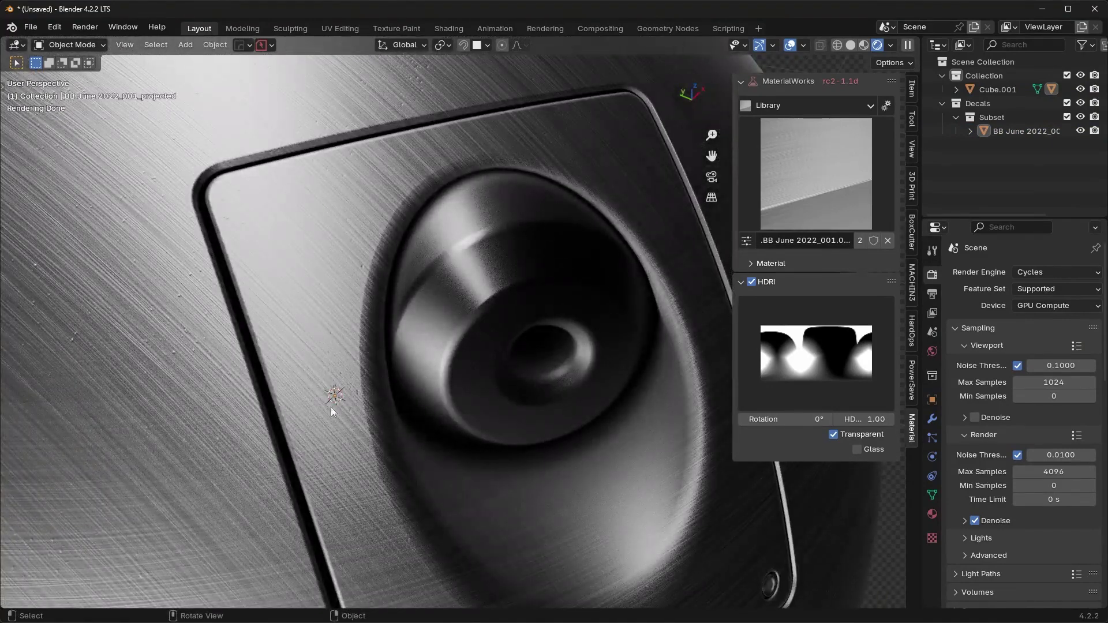
{"action": "scroll", "coordinate": [369, 387], "scroll_direction": "down", "scroll_amount": 5}
{"action": "scroll", "coordinate": [392, 346], "scroll_direction": "up", "scroll_amount": 5}
{"action": "scroll", "coordinate": [400, 244], "scroll_direction": "down", "scroll_amount": 3}
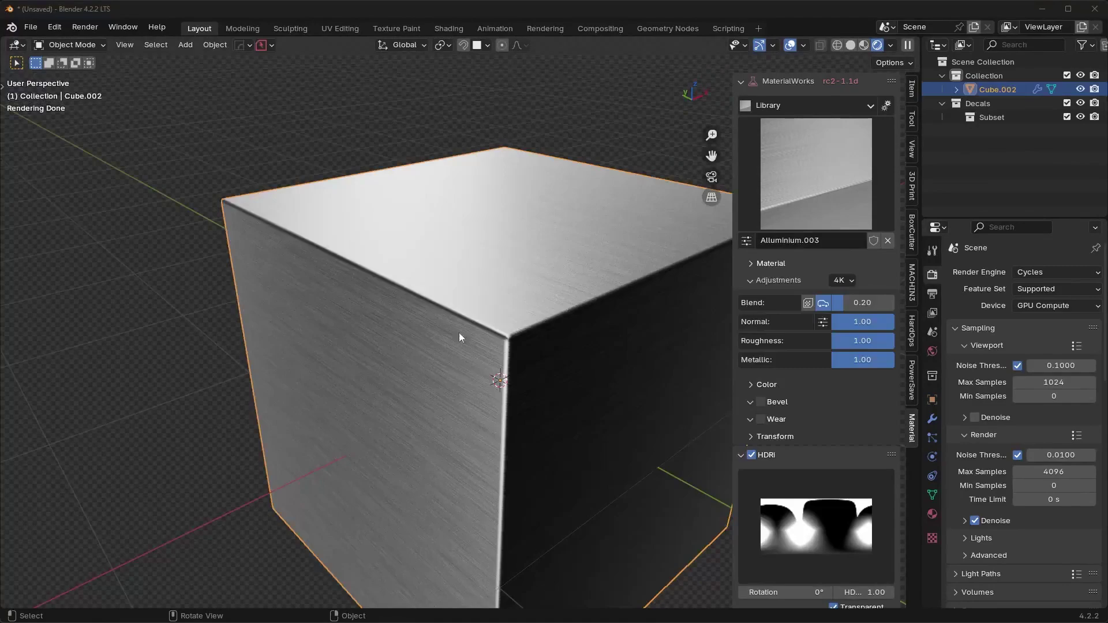
Add a centred loop cut around the aluminium cube and bevel it with one segment into a wide band of faces across the top and side
{"action": "scroll", "coordinate": [460, 323], "scroll_direction": "down", "scroll_amount": 2}
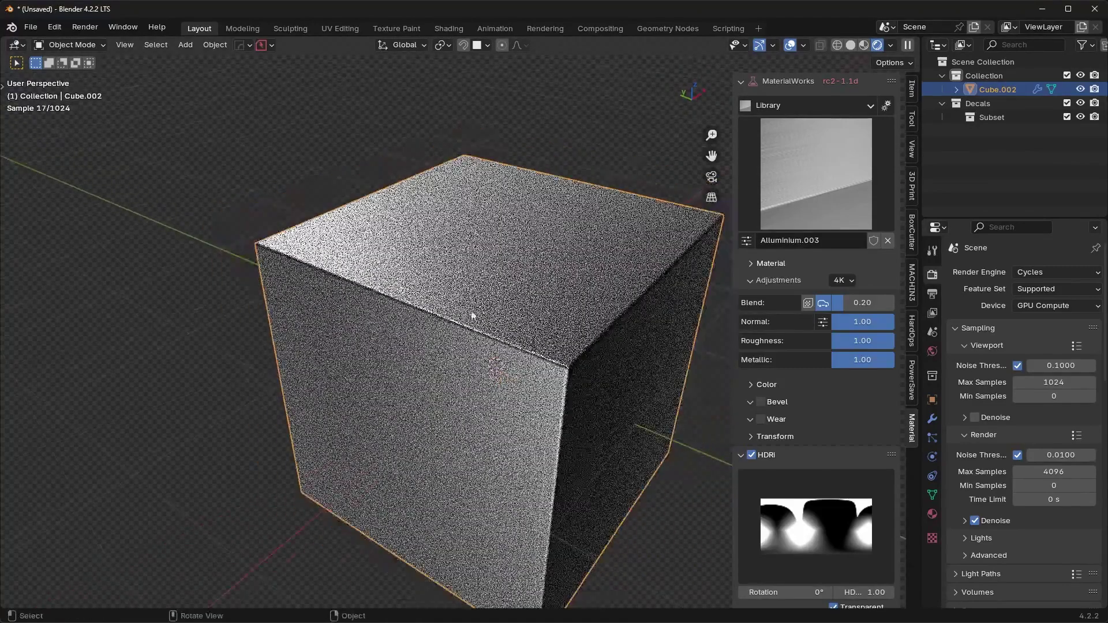
{"action": "key", "text": "Tab"}
{"action": "key", "text": "ctrl+r"}
{"action": "left_click", "coordinate": [435, 344]}
{"action": "left_click", "coordinate": [416, 289]}
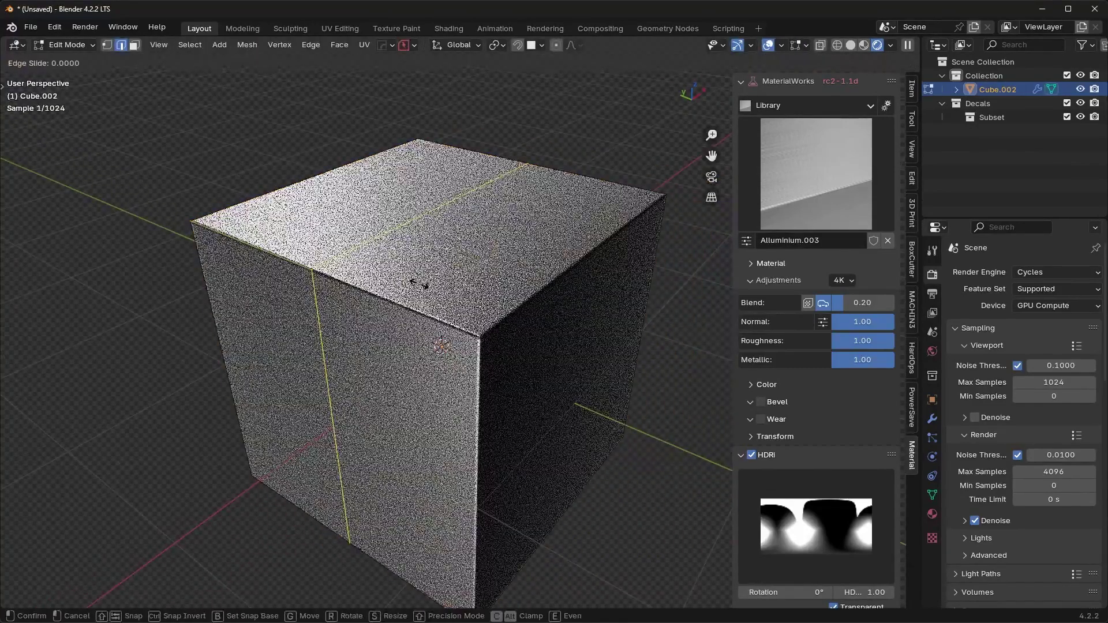
{"action": "key", "text": "ctrl+b"}
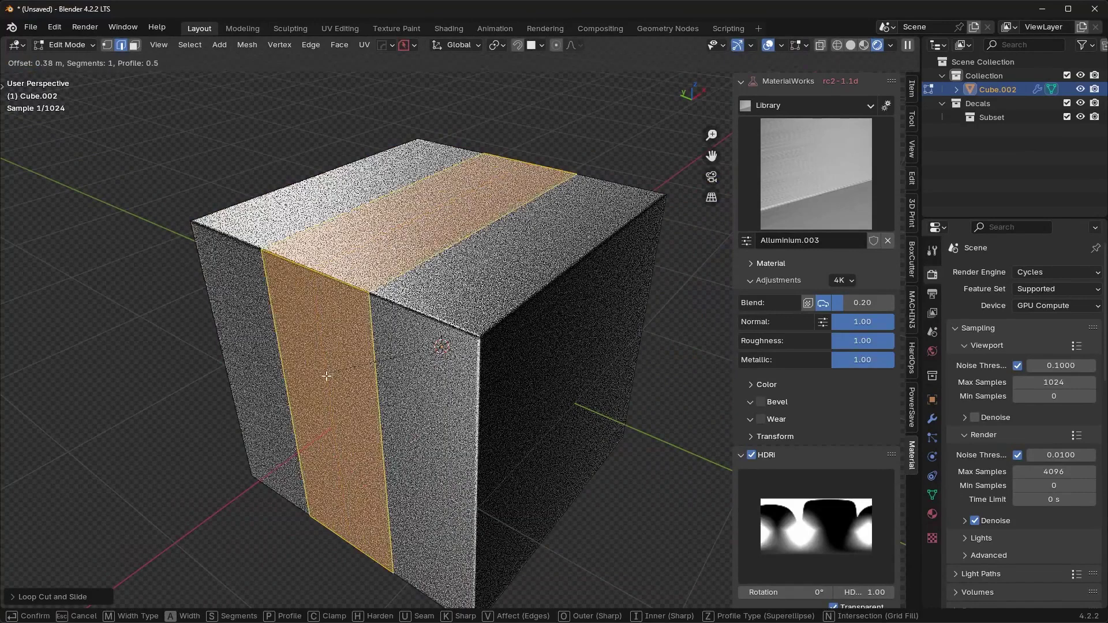
{"action": "left_click", "coordinate": [312, 372]}
{"action": "key", "text": "3"}
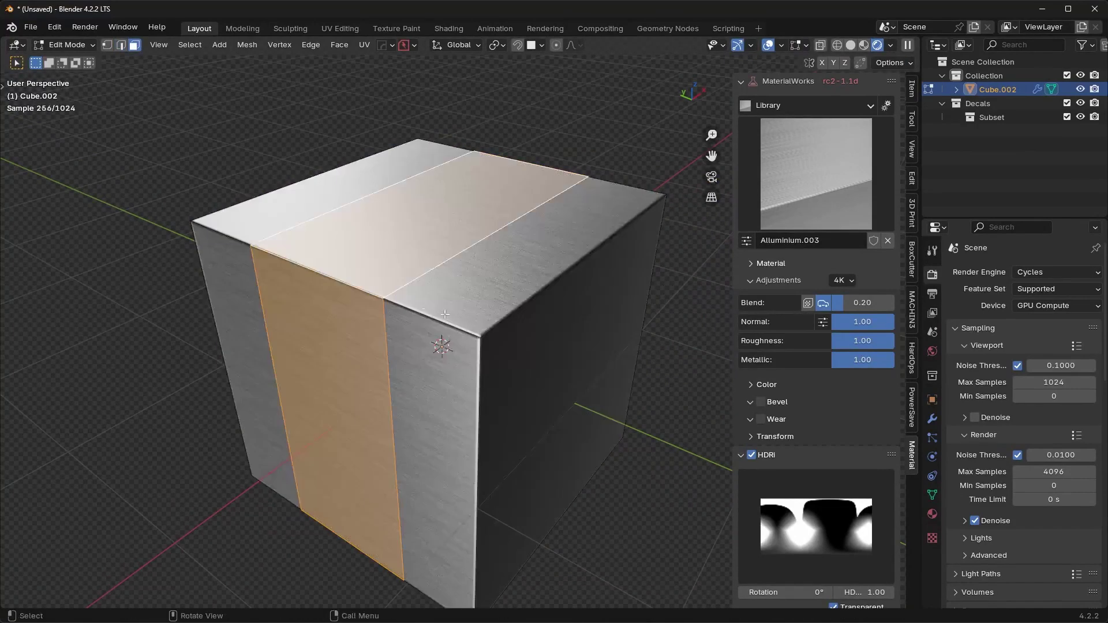
Unwrap the selected band of faces to the BB Trim 6 sheet, choosing a panel trim with cross seams and AUTO fit
{"action": "key", "text": "d"}
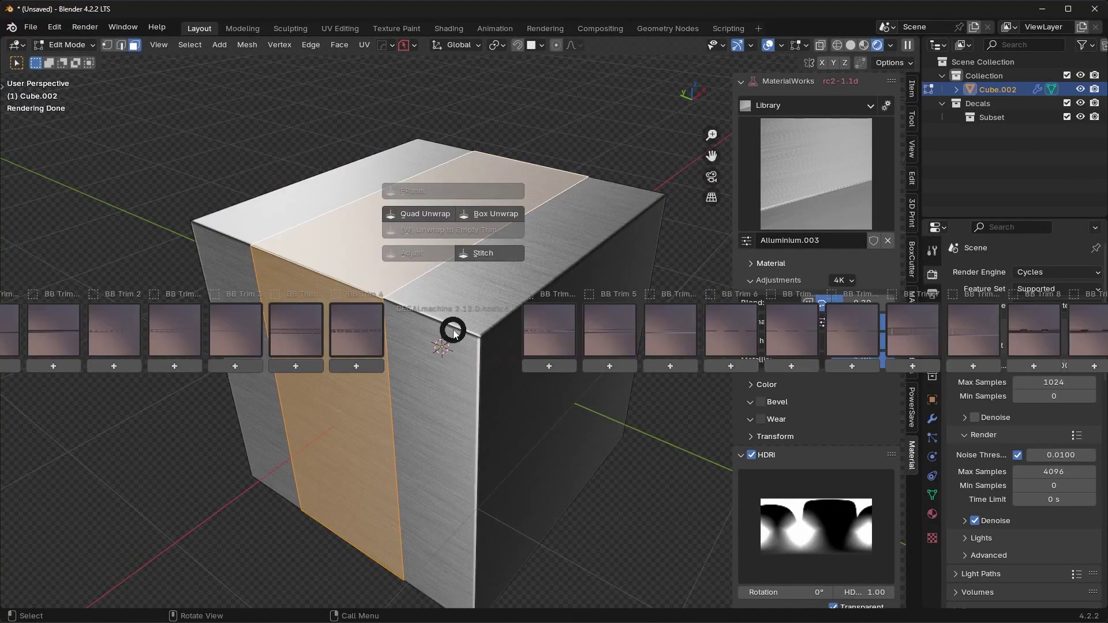
{"action": "left_click", "coordinate": [732, 328]}
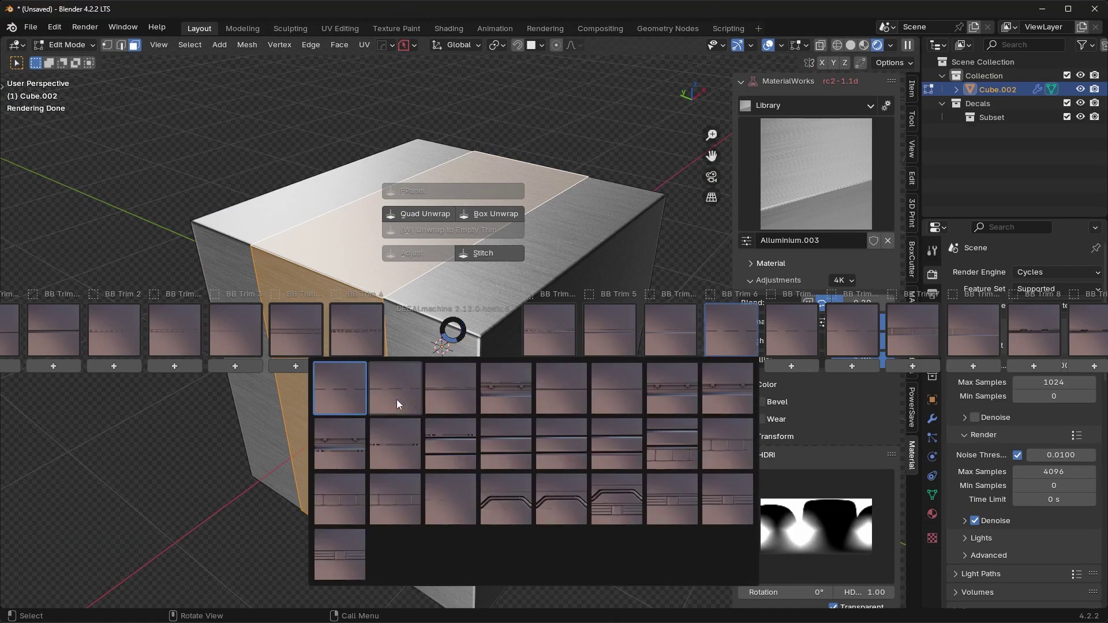
{"action": "left_click", "coordinate": [346, 388]}
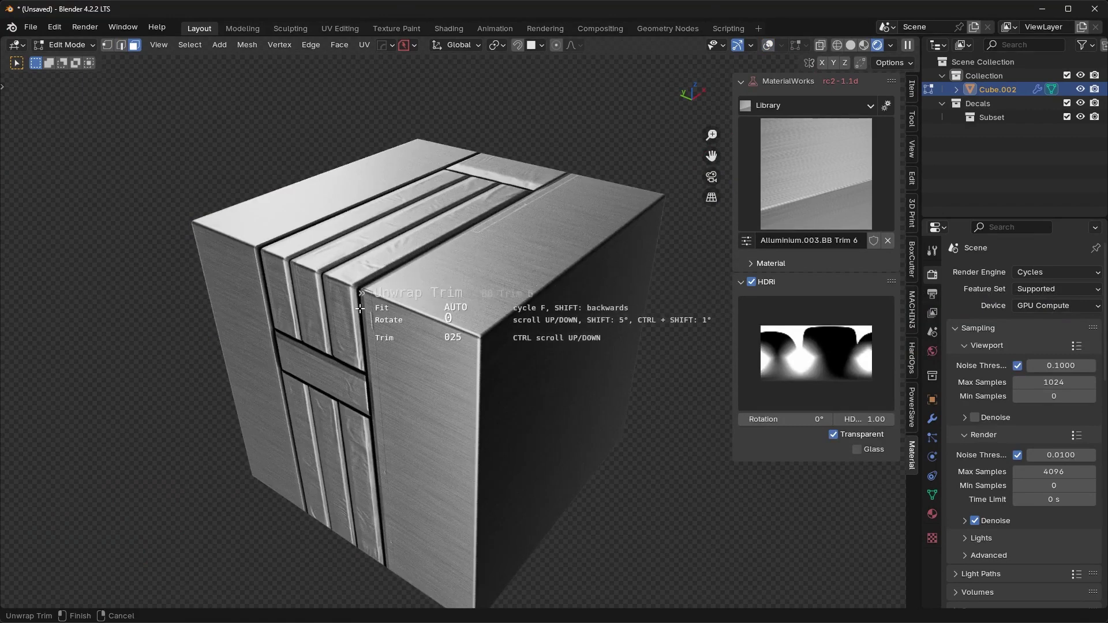
{"action": "scroll", "coordinate": [364, 295], "scroll_direction": "down", "scroll_amount": 2, "text": "ctrl"}
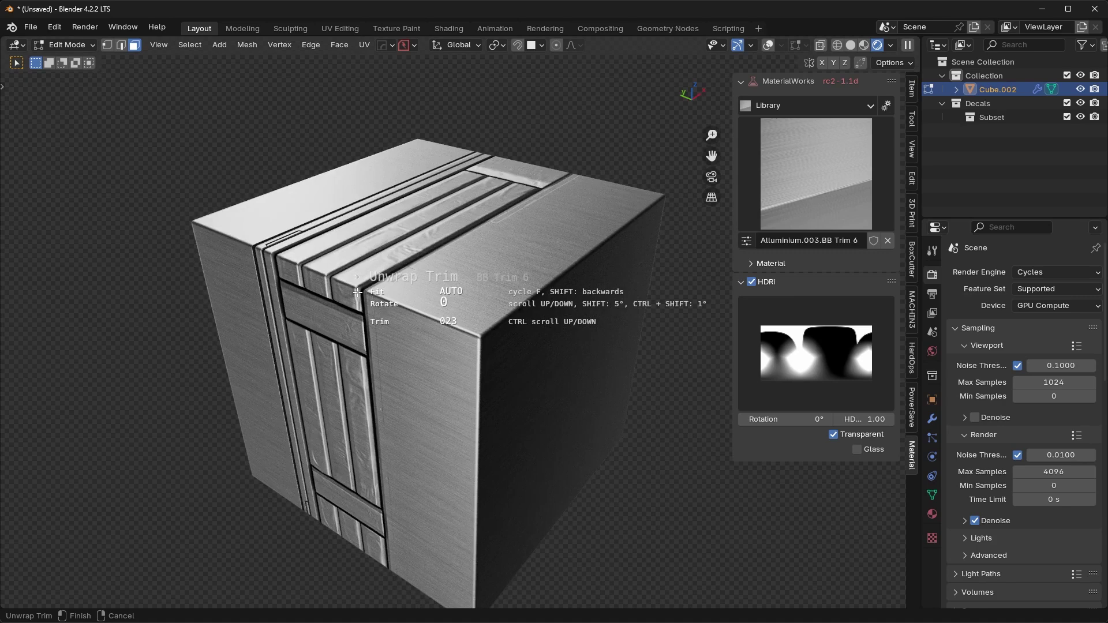
{"action": "scroll", "coordinate": [421, 311], "scroll_direction": "down", "scroll_amount": 1, "text": "ctrl"}
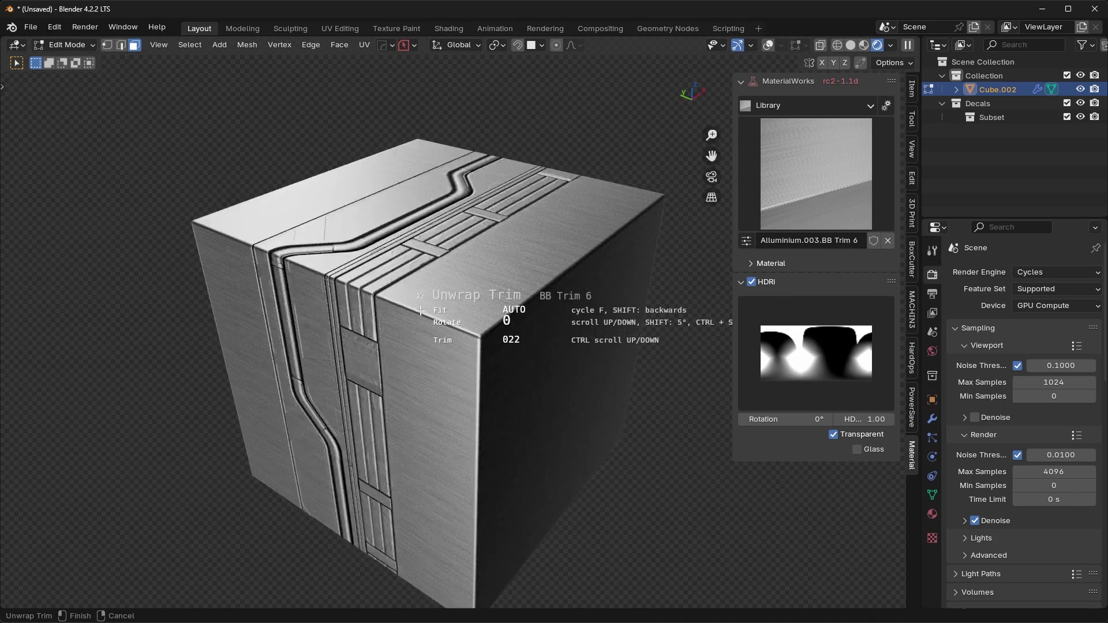
{"action": "scroll", "coordinate": [421, 311], "scroll_direction": "down", "scroll_amount": 3, "text": "ctrl"}
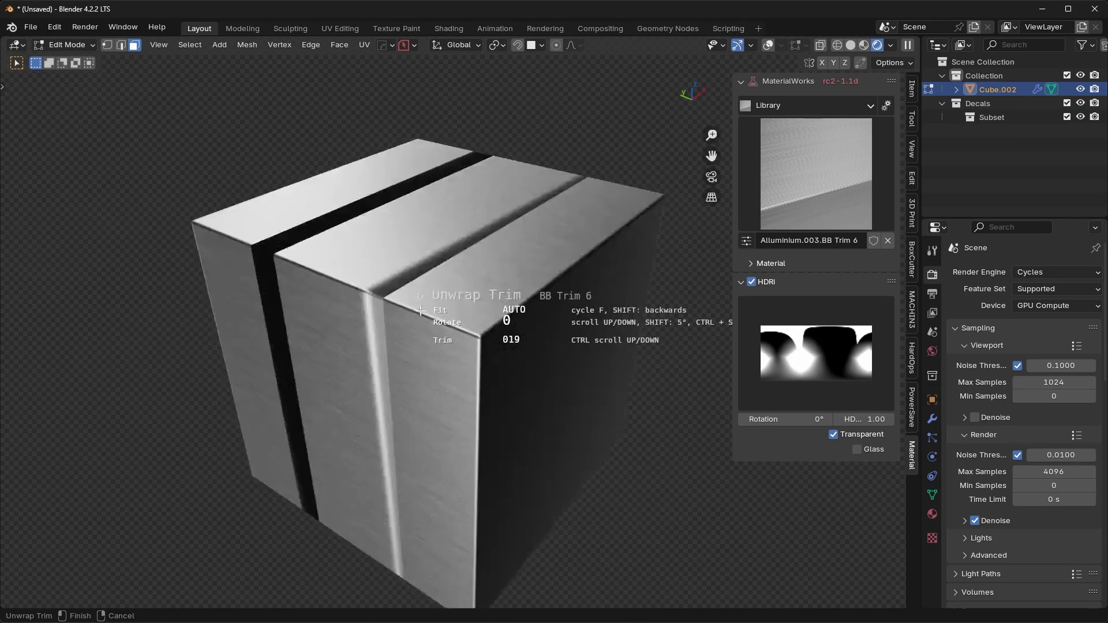
{"action": "left_click", "coordinate": [421, 311]}
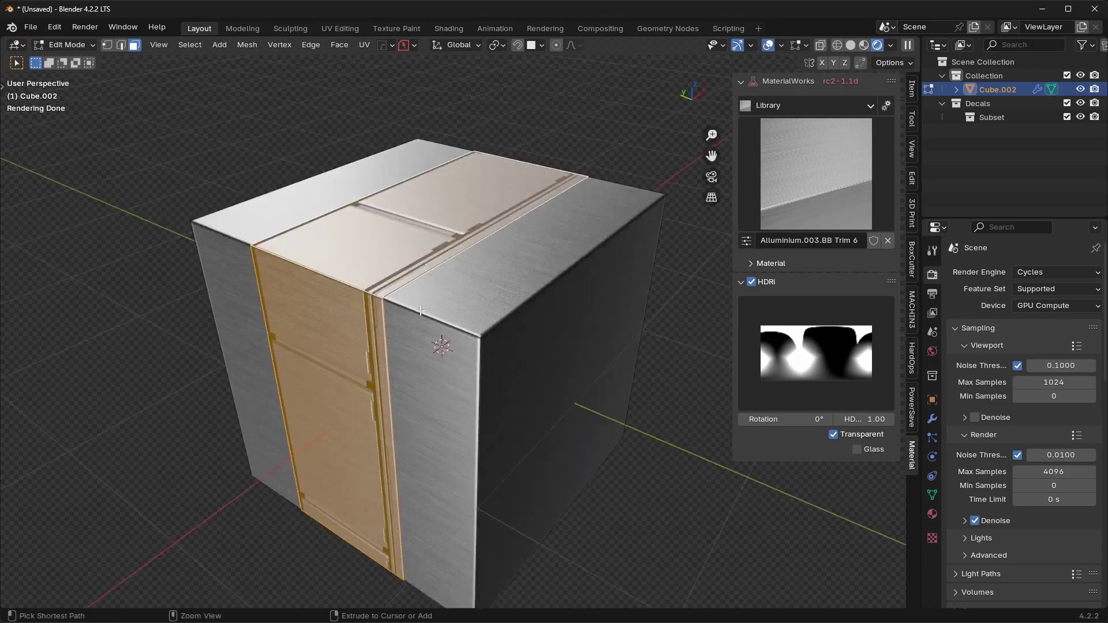
Return to Object Mode and inspect the trim's panel seams on the cube up close and from a distance
{"action": "middle_click_drag", "start_coordinate": [420, 311], "coordinate": [441, 345]}
{"action": "key", "text": "Tab"}
{"action": "scroll", "coordinate": [489, 308], "scroll_direction": "up", "scroll_amount": 6}
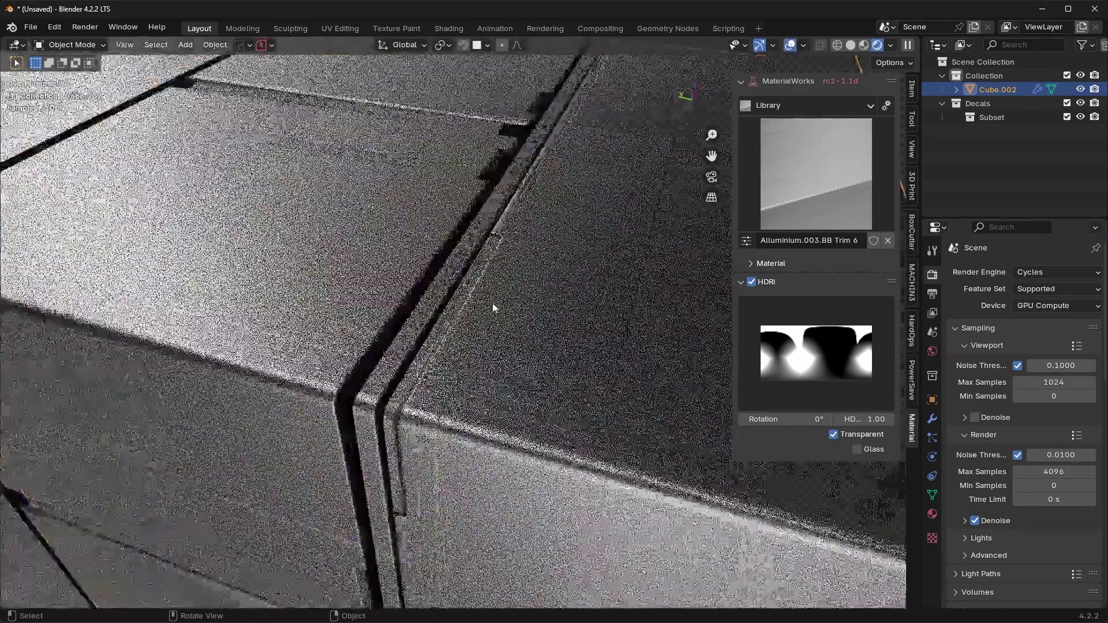
{"action": "scroll", "coordinate": [488, 309], "scroll_direction": "down", "scroll_amount": 5}
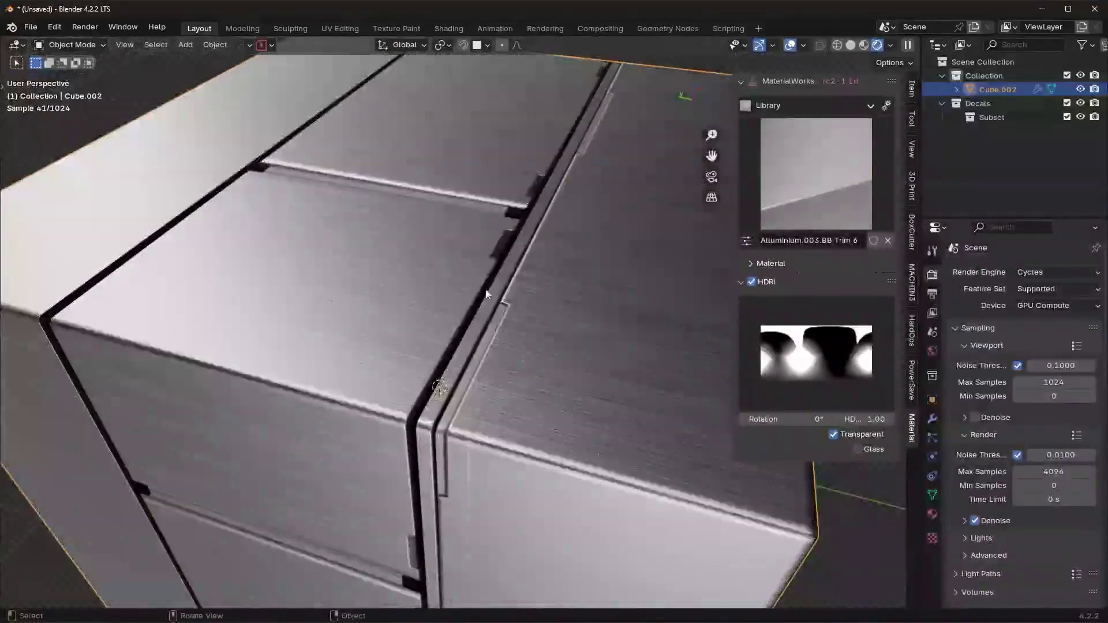
{"action": "scroll", "coordinate": [443, 358], "scroll_direction": "up", "scroll_amount": 3}
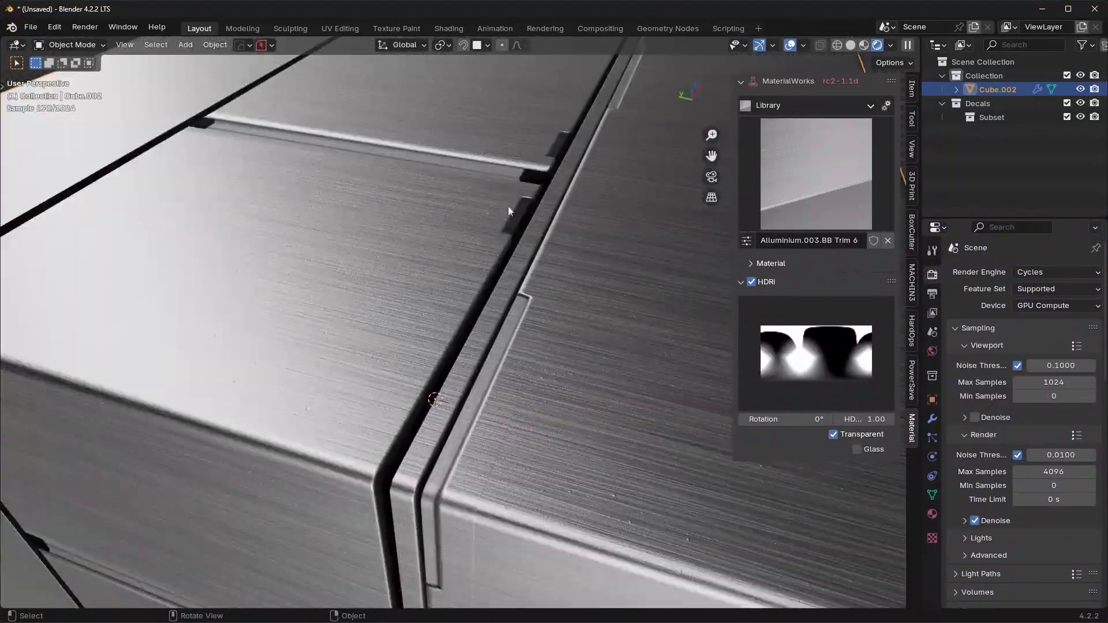
{"action": "scroll", "coordinate": [442, 289], "scroll_direction": "down", "scroll_amount": 5}
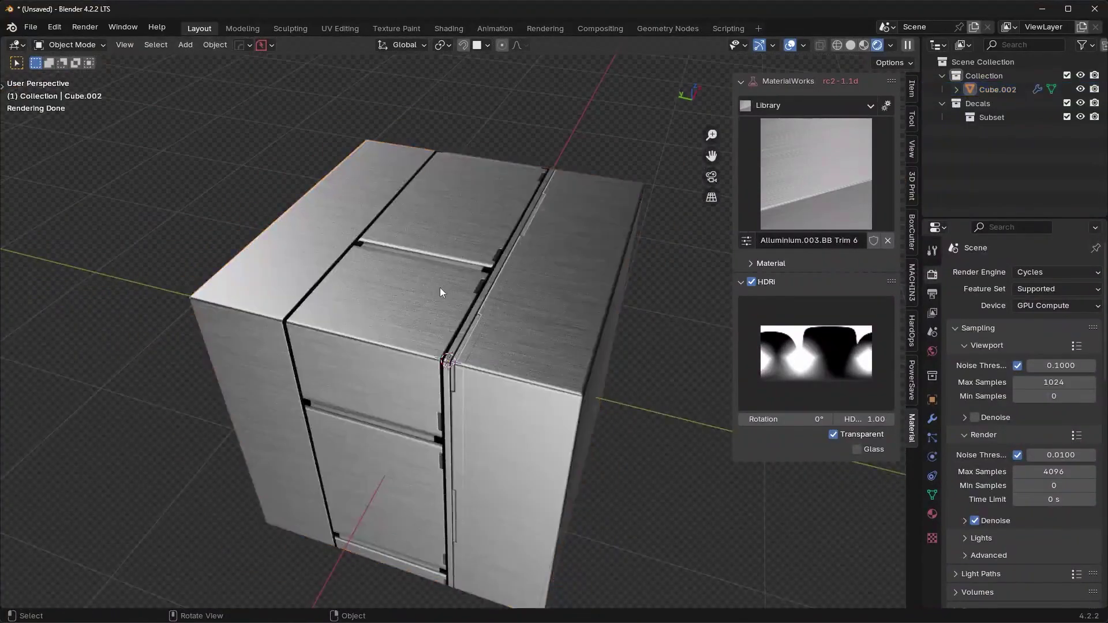
{"action": "middle_click_drag", "start_coordinate": [440, 292], "coordinate": [420, 269]}
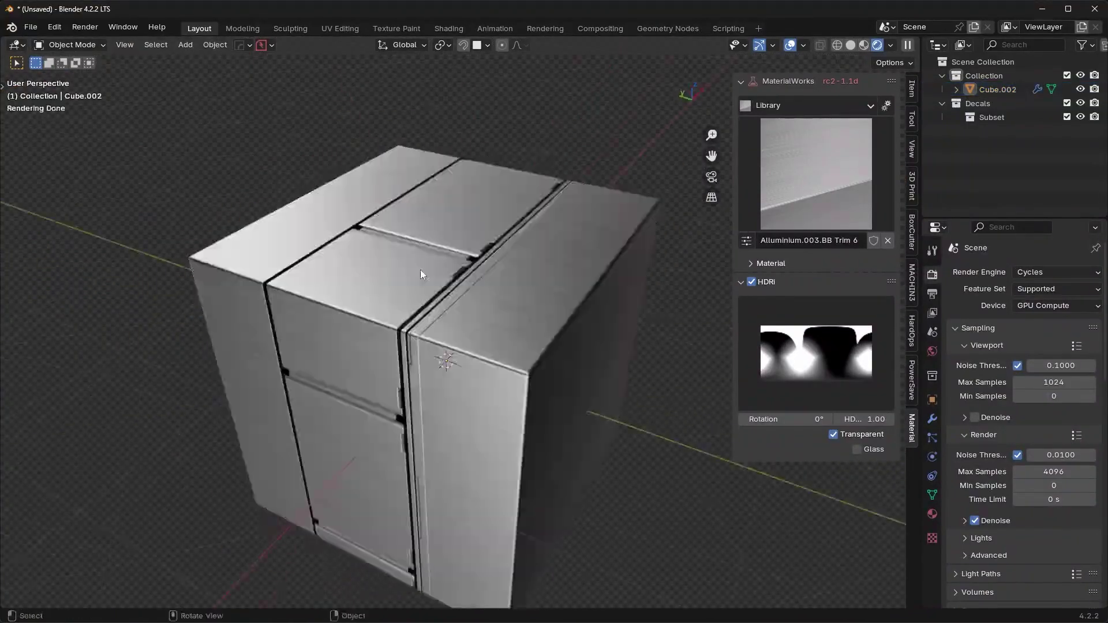